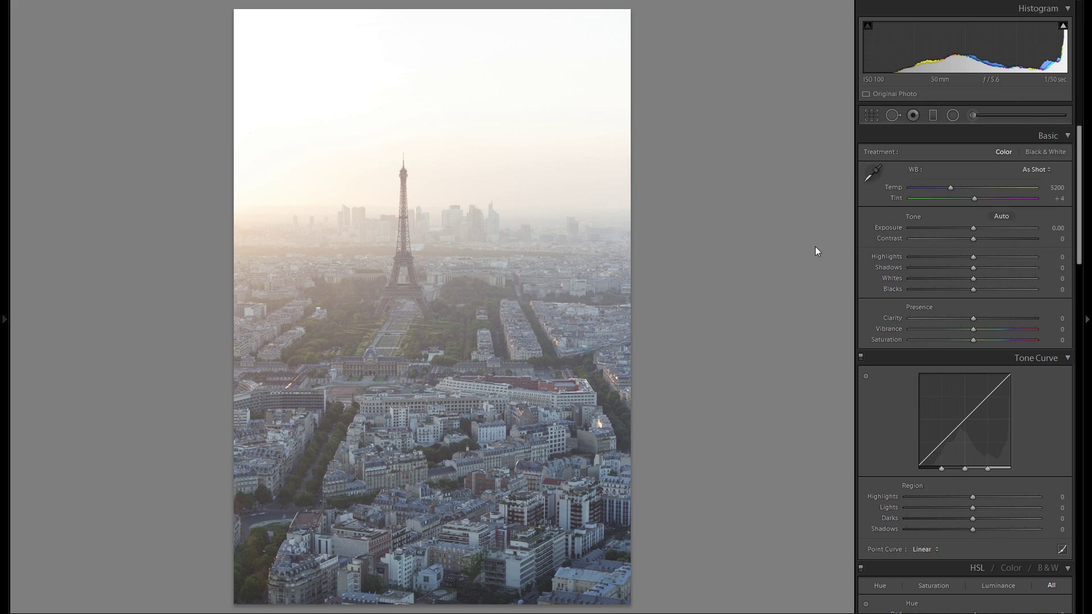
- Set the photo's basic tone adjustments to Shadows +100, Highlights −80 and Blacks −67
left_click_drag(975, 268, 1036, 268)
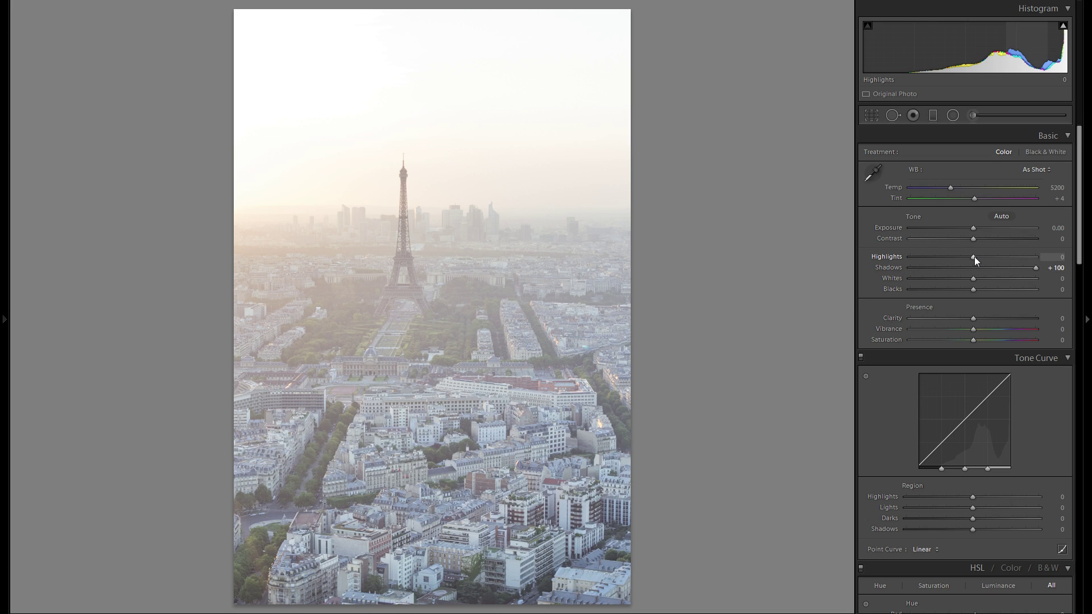
left_click_drag(945, 257, 923, 257)
left_click_drag(974, 290, 931, 297)
double_click(889, 291)
key("ctrl+z")
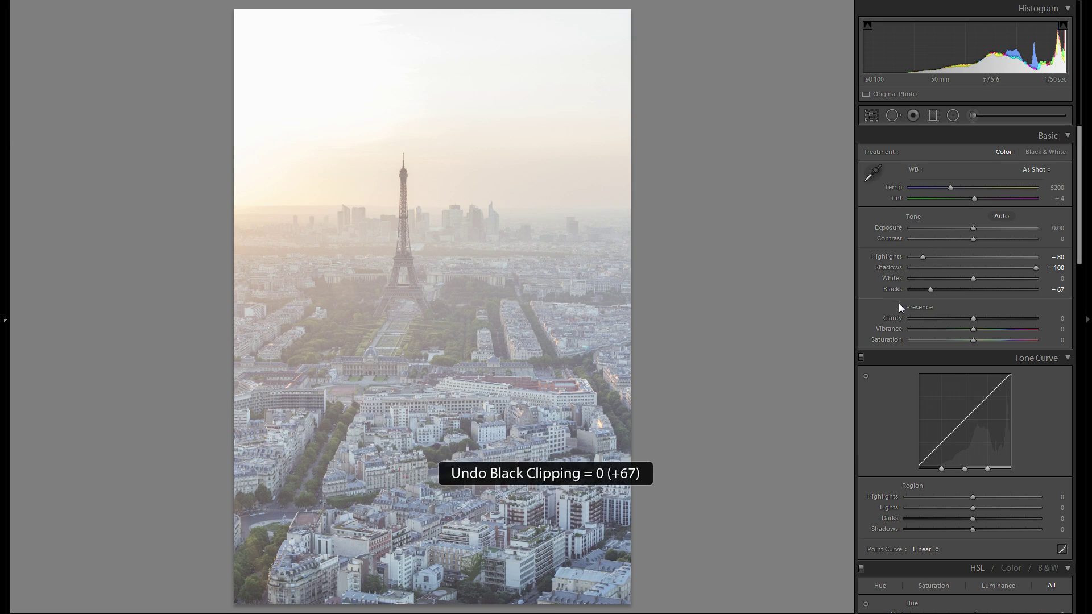
- Set the photo's overall contrast to +34
left_click_drag(973, 239, 1008, 240)
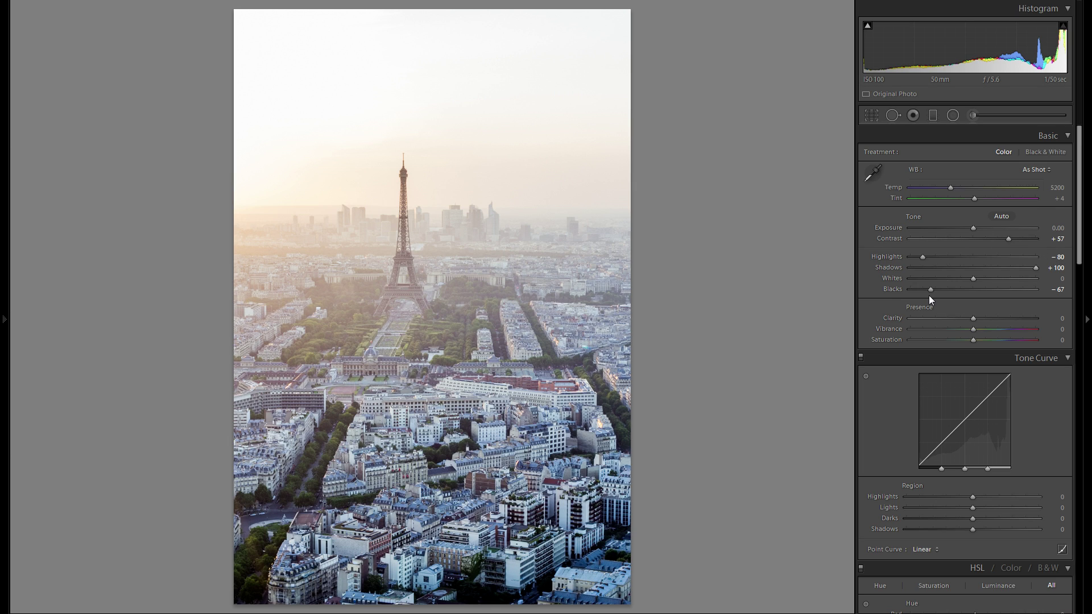
left_click(975, 238)
mouse_move(975, 239)
left_mouse_down()
mouse_move(1008, 235)
mouse_move(995, 236)
left_mouse_up()
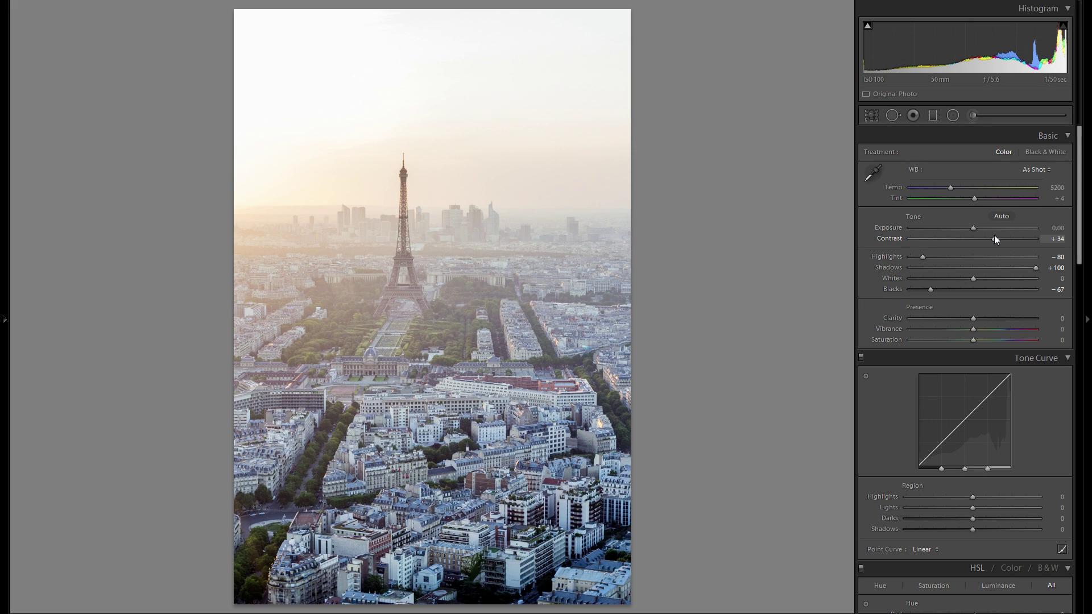
- Set the photo's overall clarity to +20
mouse_move(973, 320)
left_mouse_down()
mouse_move(1011, 316)
mouse_move(972, 323)
left_mouse_up()
left_click_drag(998, 319, 1045, 318)
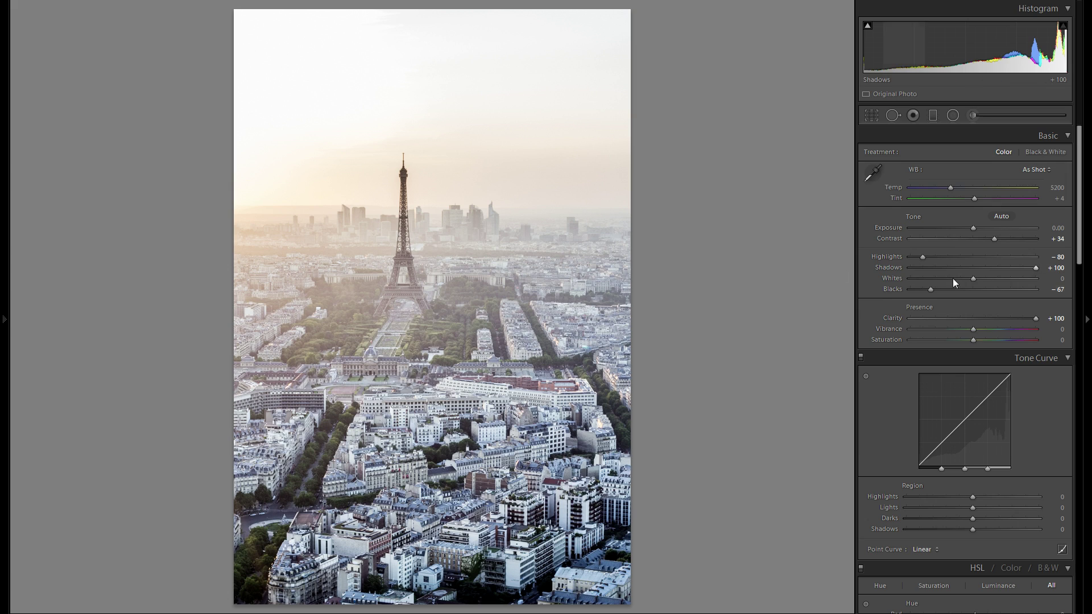
double_click(897, 319)
left_click_drag(974, 322, 986, 324)
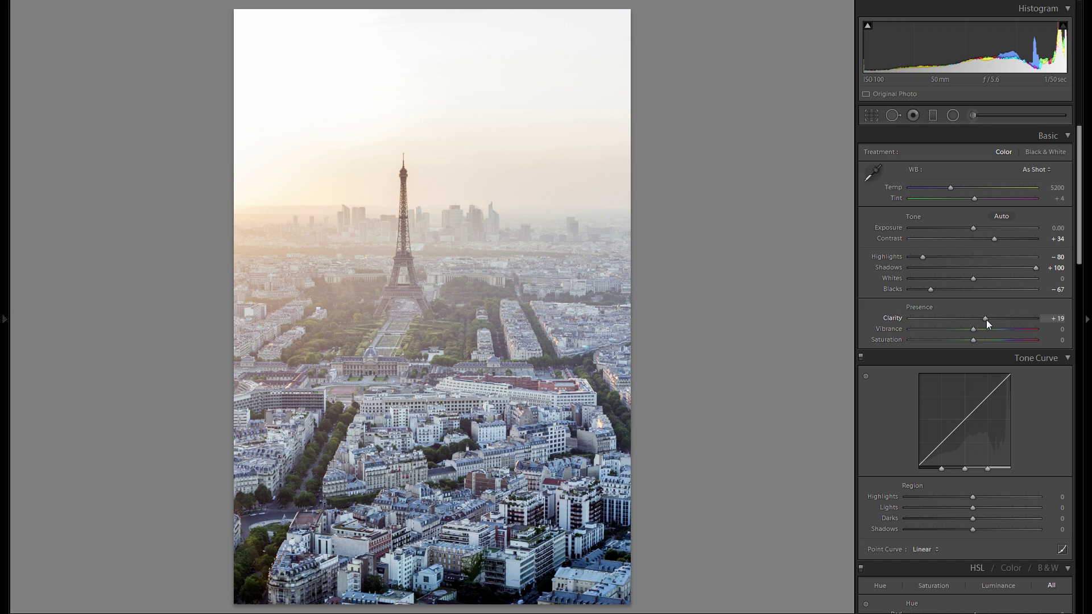
- Add a slightly tilted graduated filter over the lower city, centred just below the Eiffel Tower, with Clarity 38 and no exposure change
left_click(932, 116)
double_click(891, 194)
left_click_drag(402, 426, 397, 385)
left_click_drag(407, 289, 393, 352)
left_click_drag(972, 239, 996, 240)
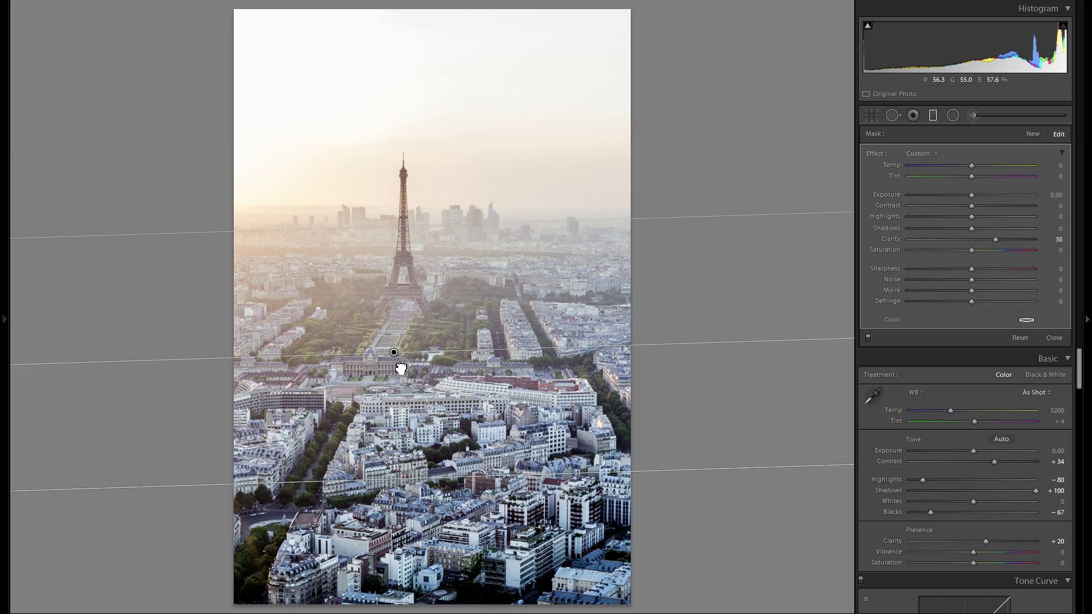
- Add a second graduated filter centred just below the skyline, fading toward the tower's base, with Clarity −31
left_click(1029, 134)
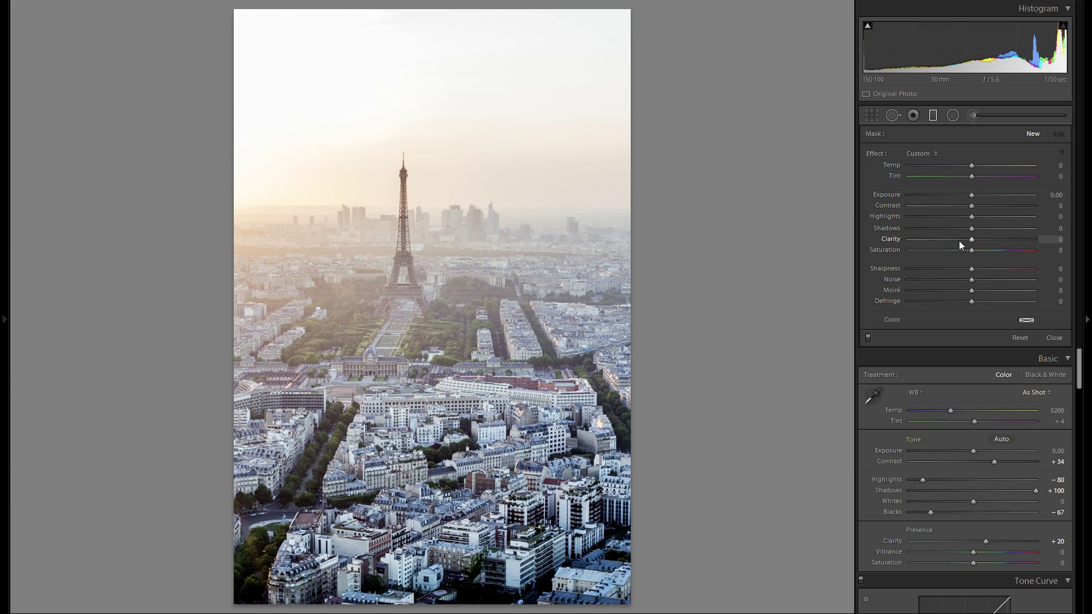
left_click_drag(373, 303, 378, 336)
left_click_drag(375, 239, 371, 251)
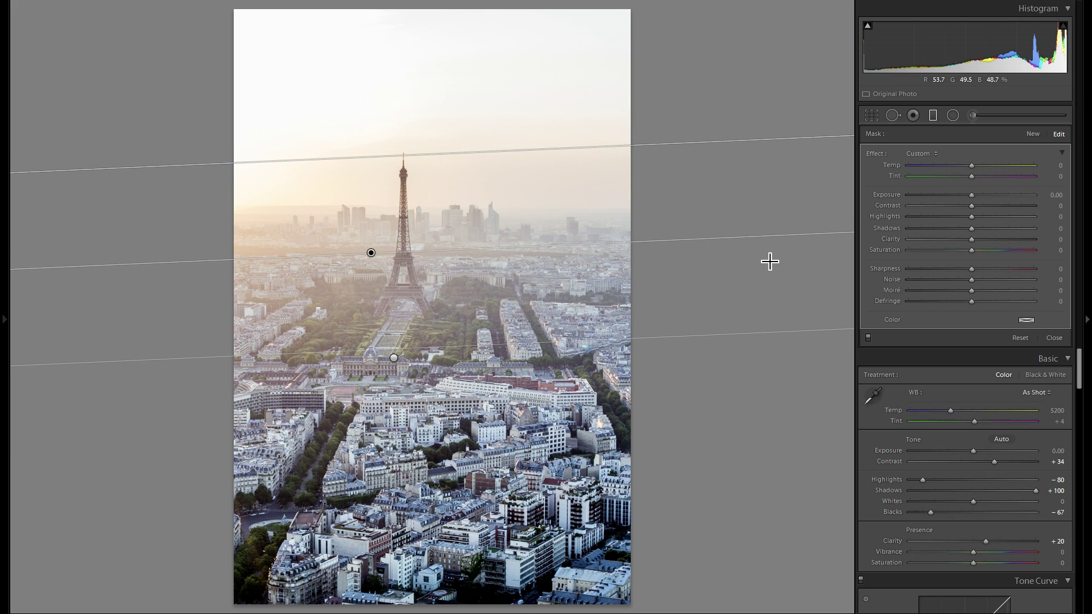
left_click_drag(960, 241, 954, 240)
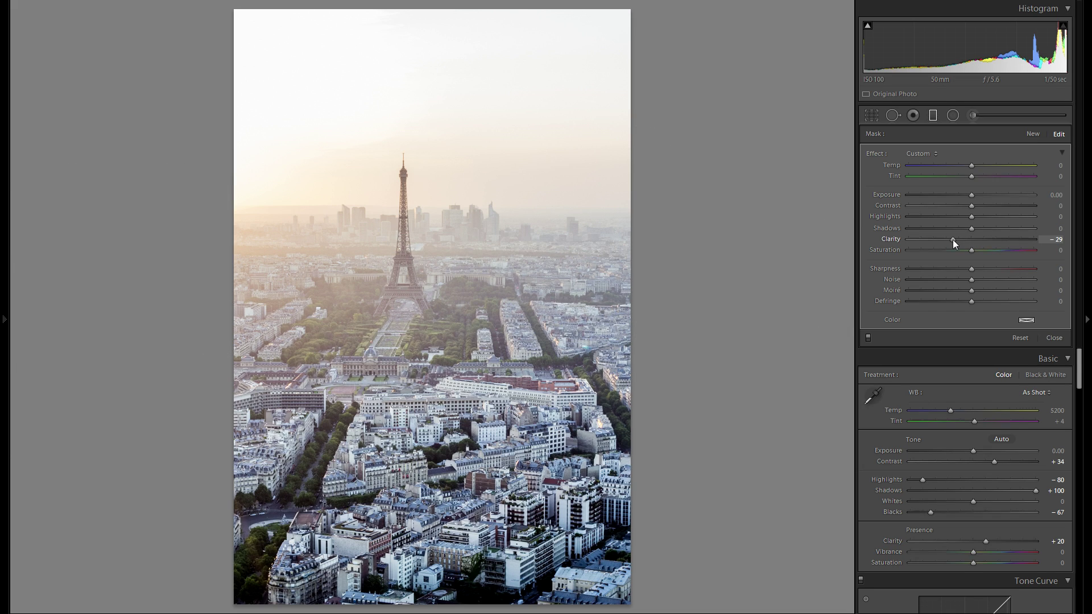
- Compare the photo with and without the graduated filters, and close the filter tool
left_click(868, 338)
left_click(868, 338)
left_click(868, 338)
left_click(868, 338)
left_click(868, 338)
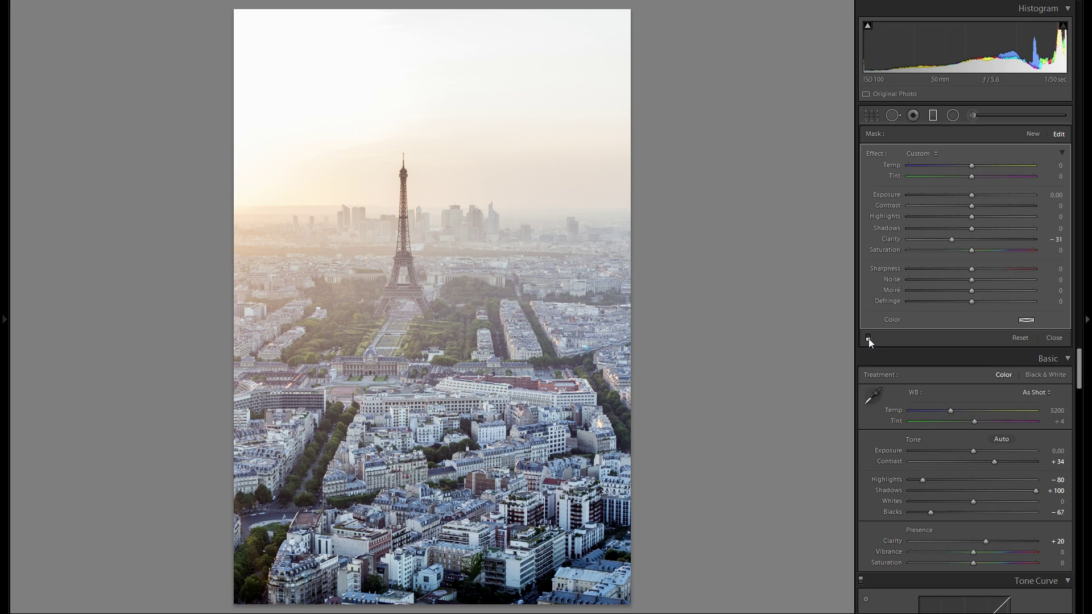
left_click(868, 338)
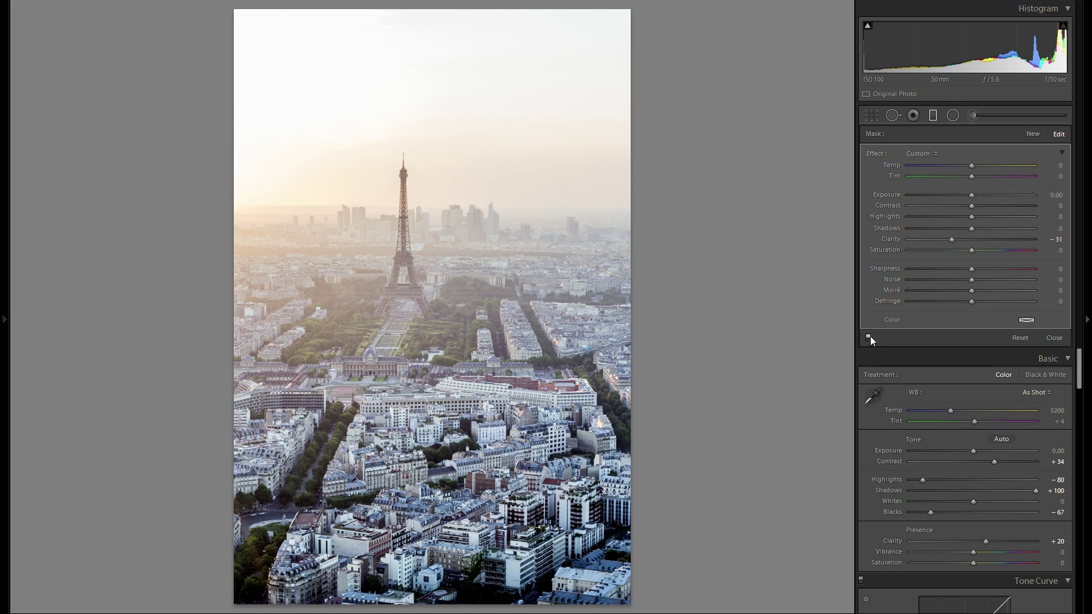
left_click(934, 116)
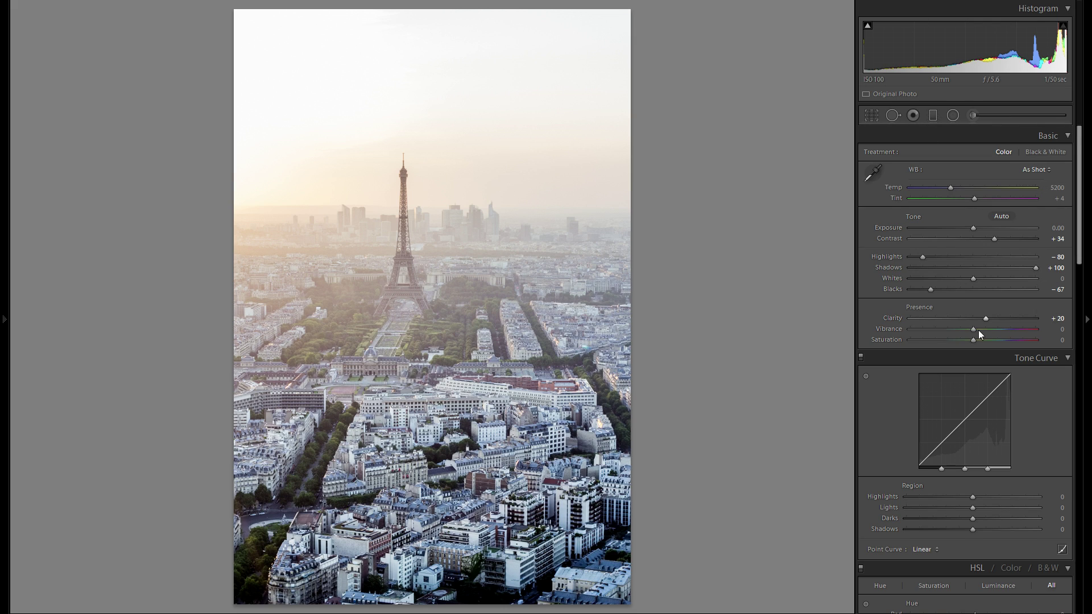
- Try a warmer white balance temperature and reset it to its original value
left_click_drag(952, 190, 969, 187)
double_click(894, 188)
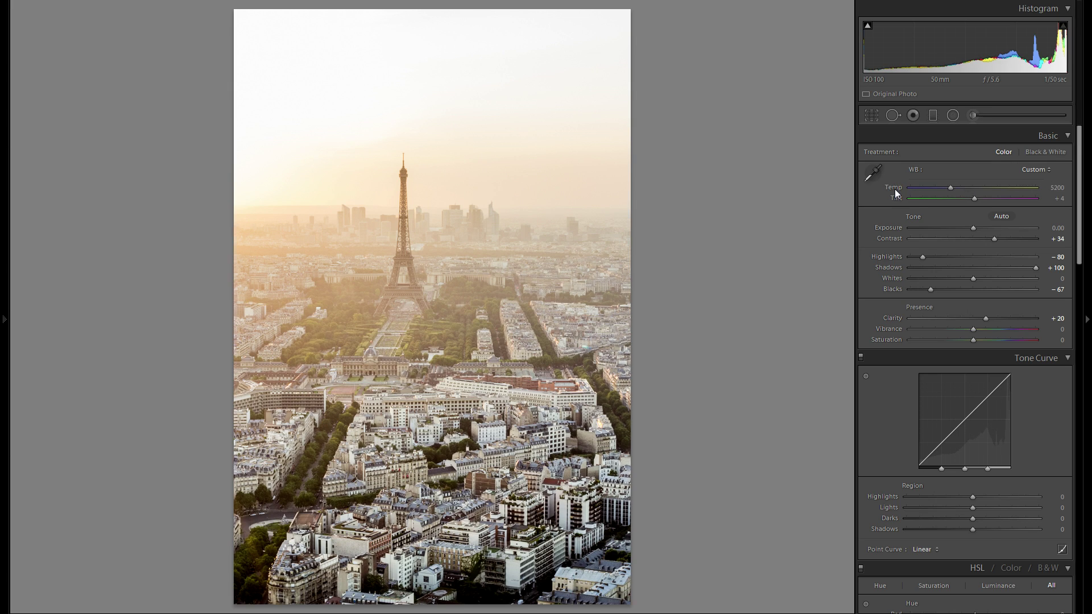
scroll(1005, 401, "down", 10)
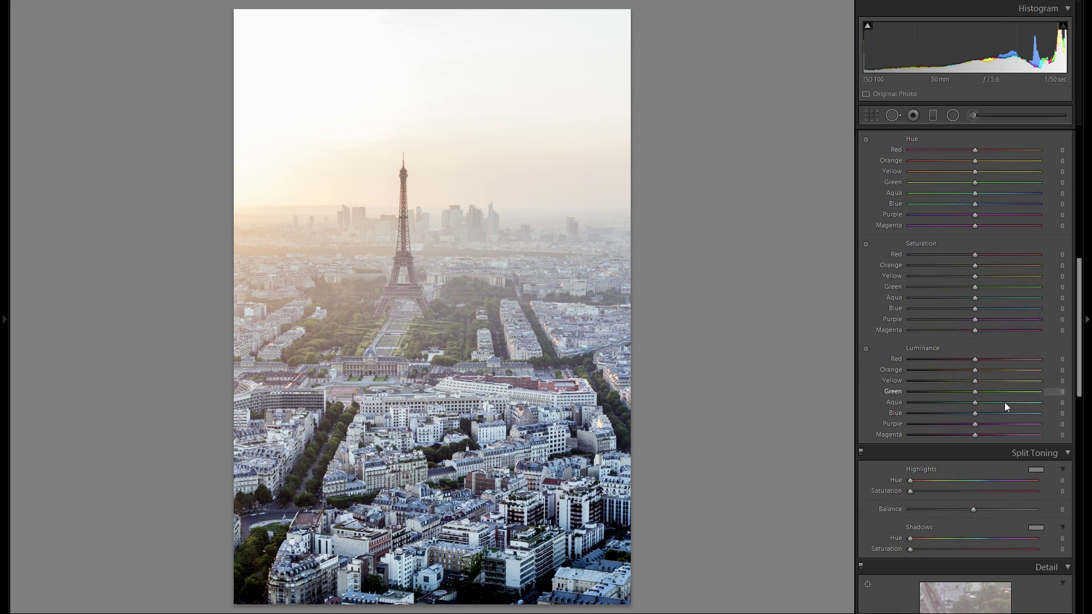
scroll(1001, 395, "up", 10)
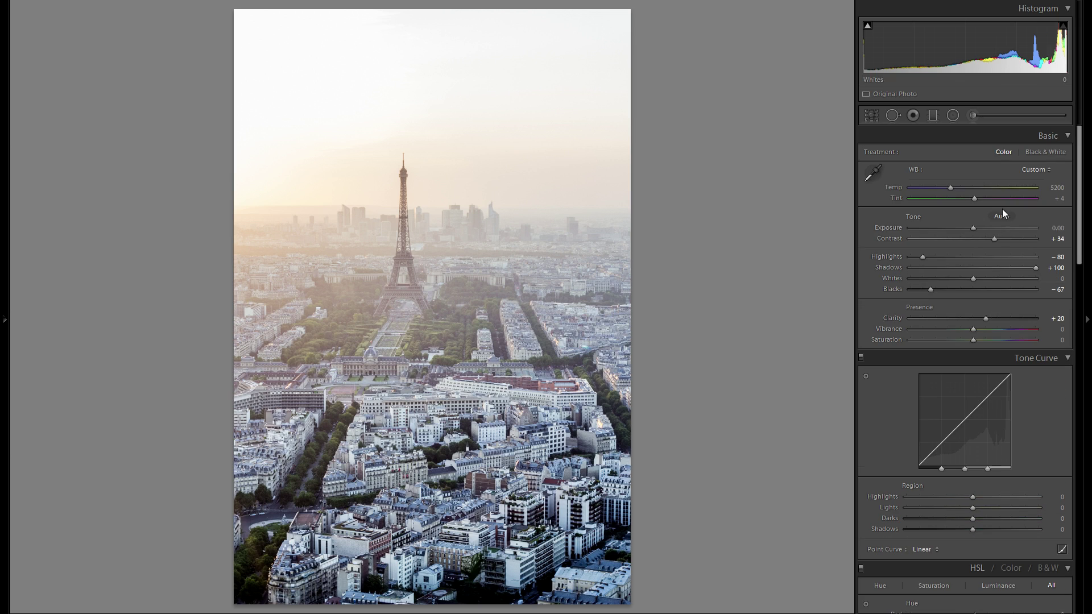
- Tint the split-toning highlights golden yellow with hue 45 and saturation 45
scroll(998, 399, "down", 8)
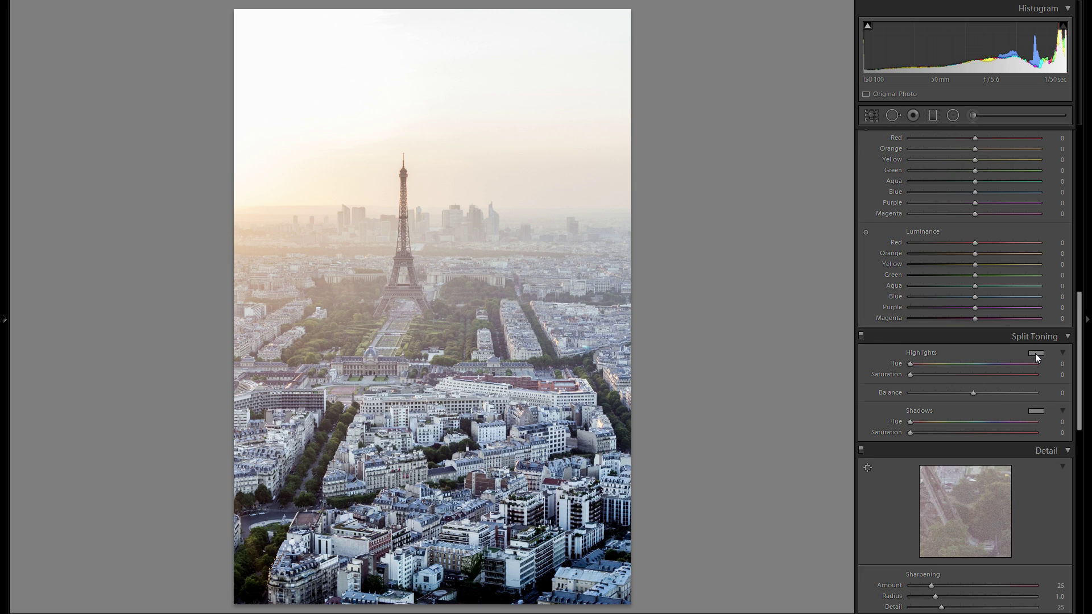
scroll(968, 365, "up", 8)
scroll(991, 387, "down", 8)
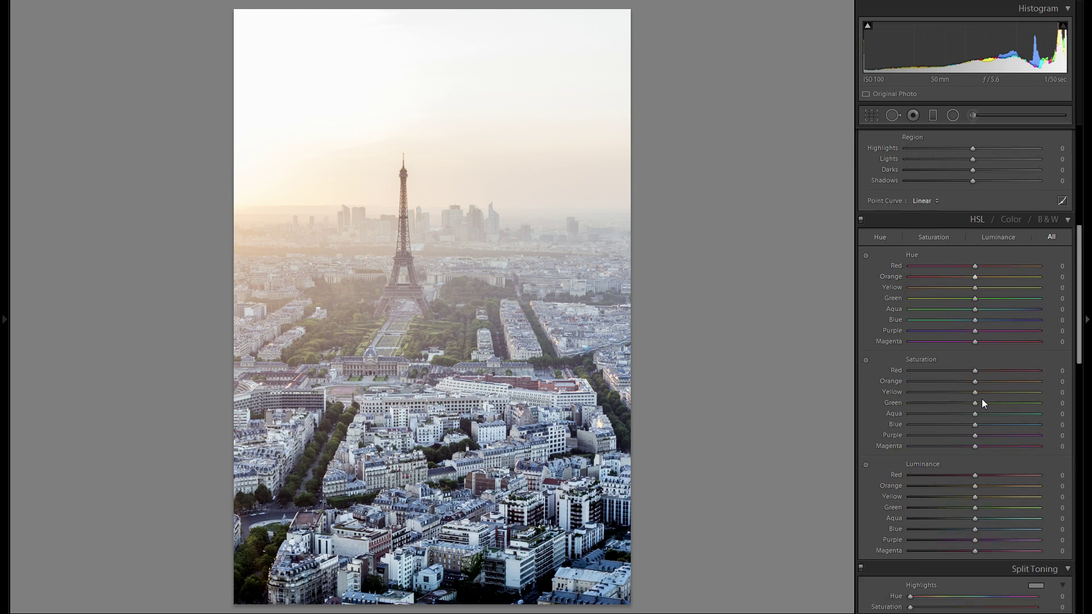
left_click(1034, 237)
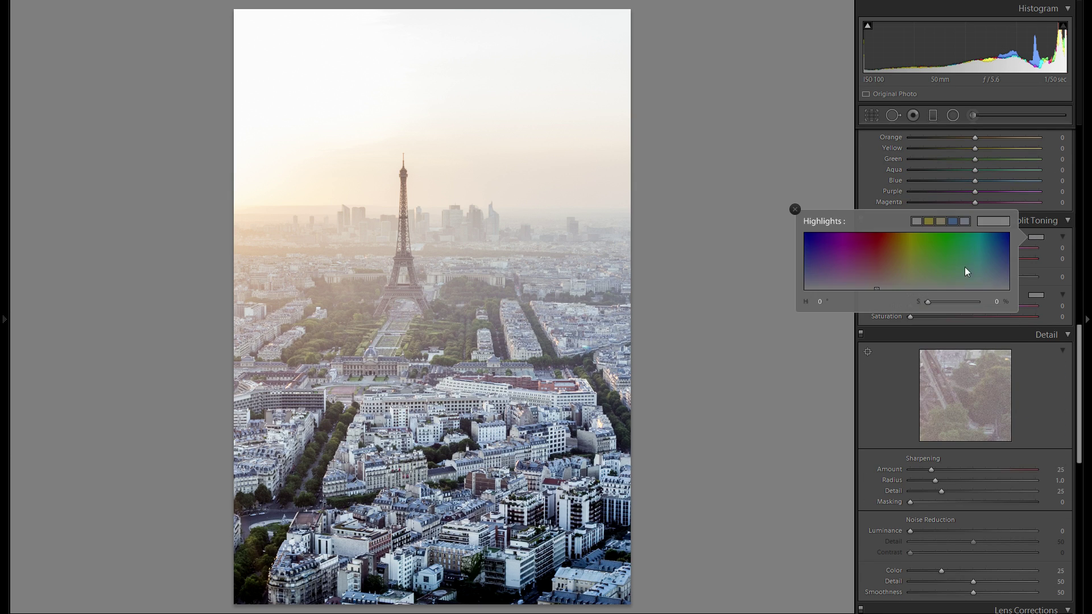
mouse_move(896, 260)
left_mouse_down()
mouse_move(899, 250)
mouse_move(817, 248)
mouse_move(992, 246)
mouse_move(903, 246)
mouse_move(893, 236)
mouse_move(902, 233)
left_mouse_up()
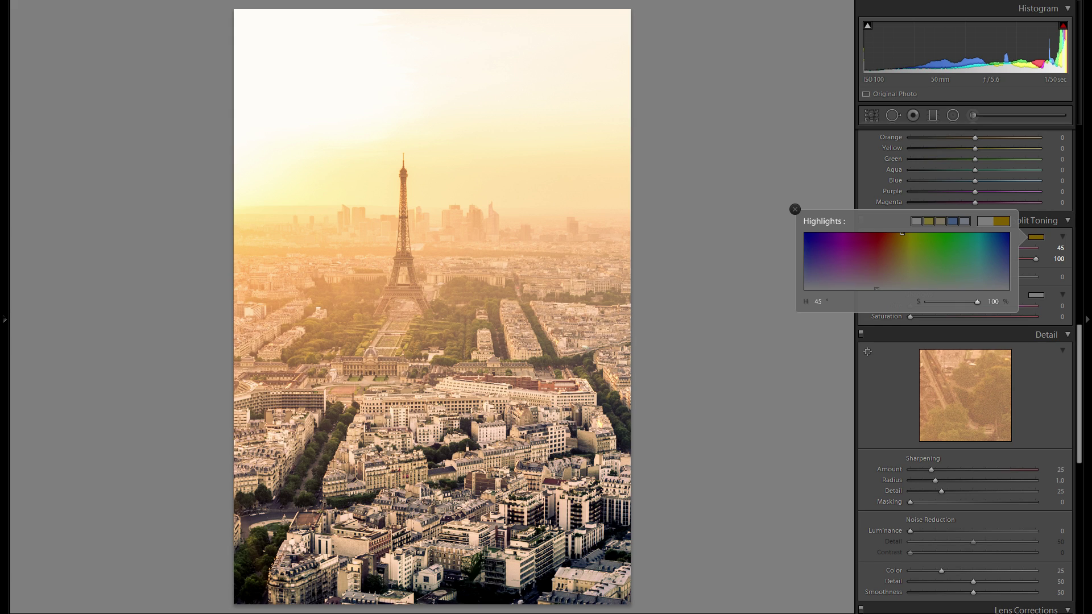
mouse_move(902, 233)
left_mouse_down()
mouse_move(902, 289)
mouse_move(902, 267)
left_mouse_up()
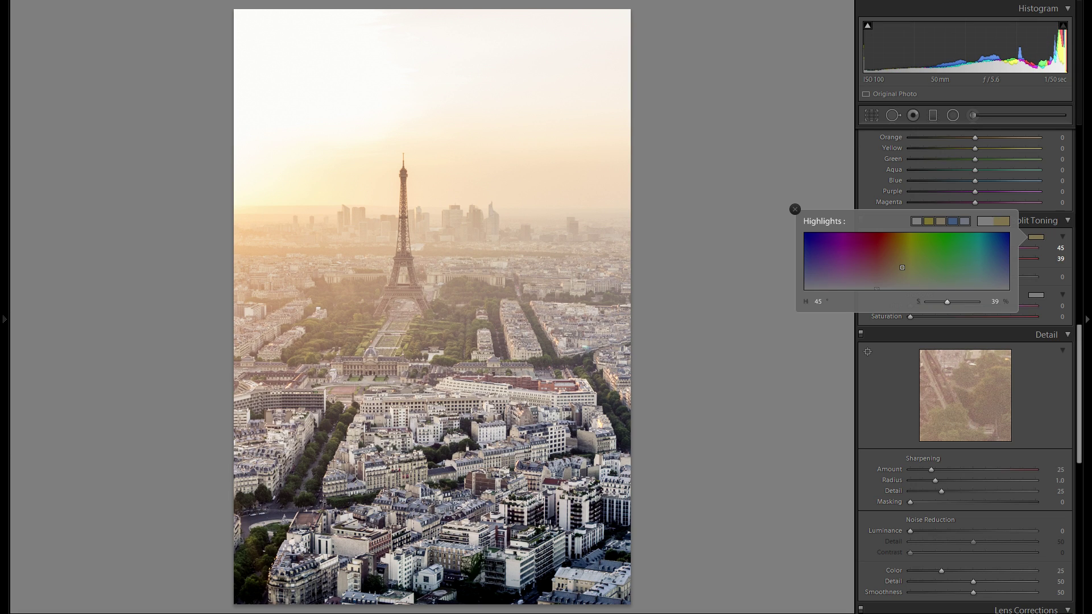
left_click_drag(903, 268, 902, 261)
mouse_move(902, 261)
left_mouse_down()
mouse_move(902, 285)
mouse_move(902, 263)
left_mouse_up()
left_click_drag(902, 262, 903, 264)
left_click(796, 209)
- Warm the white balance slightly by setting the temperature to 5348
scroll(995, 327, "up", 12)
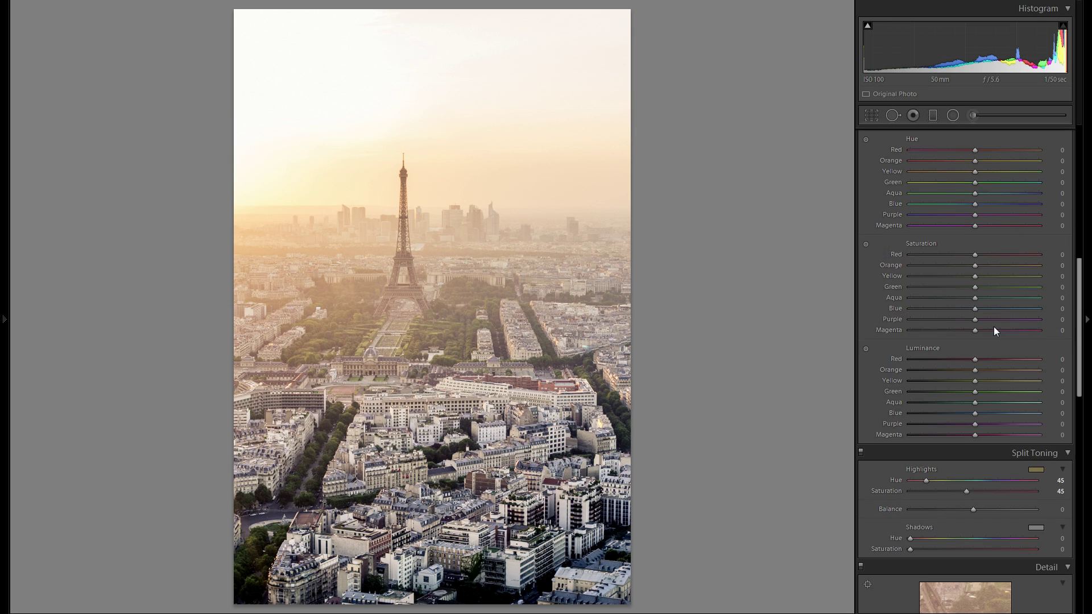
left_click_drag(956, 190, 948, 191)
left_click_drag(951, 188, 951, 185)
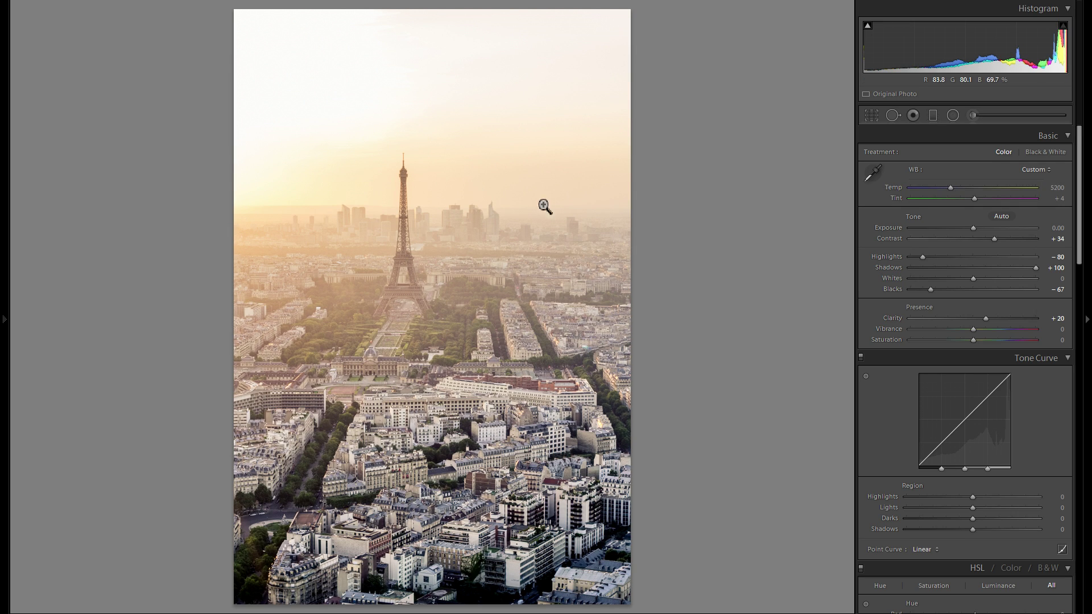
left_click_drag(950, 186, 951, 185)
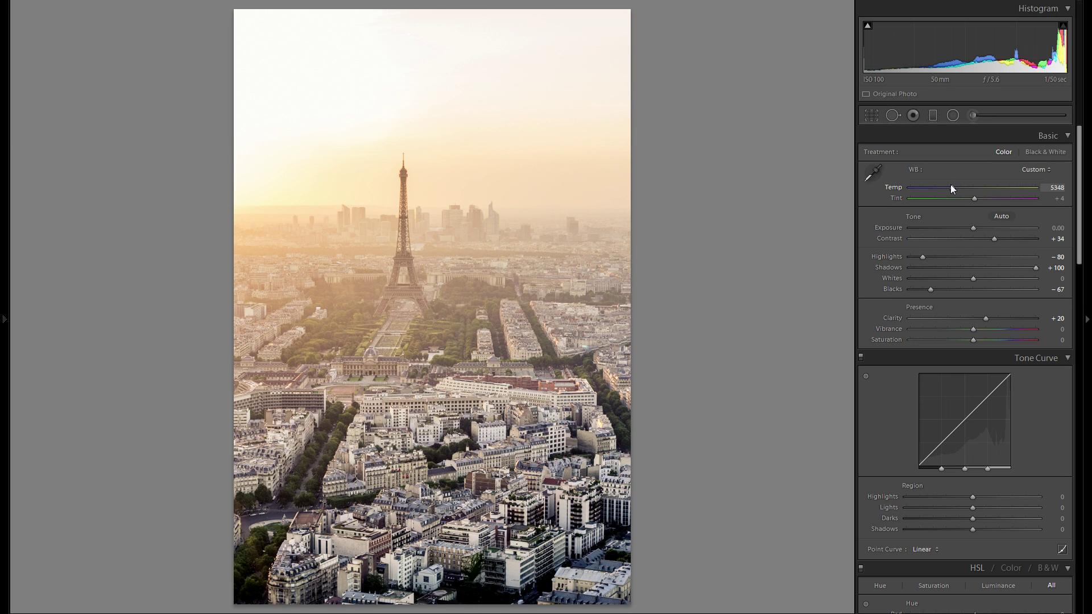
left_click_drag(950, 184, 951, 184)
- Set the saturation of the split-toning highlights to 40, keeping the hue at 45
scroll(965, 291, "down", 15)
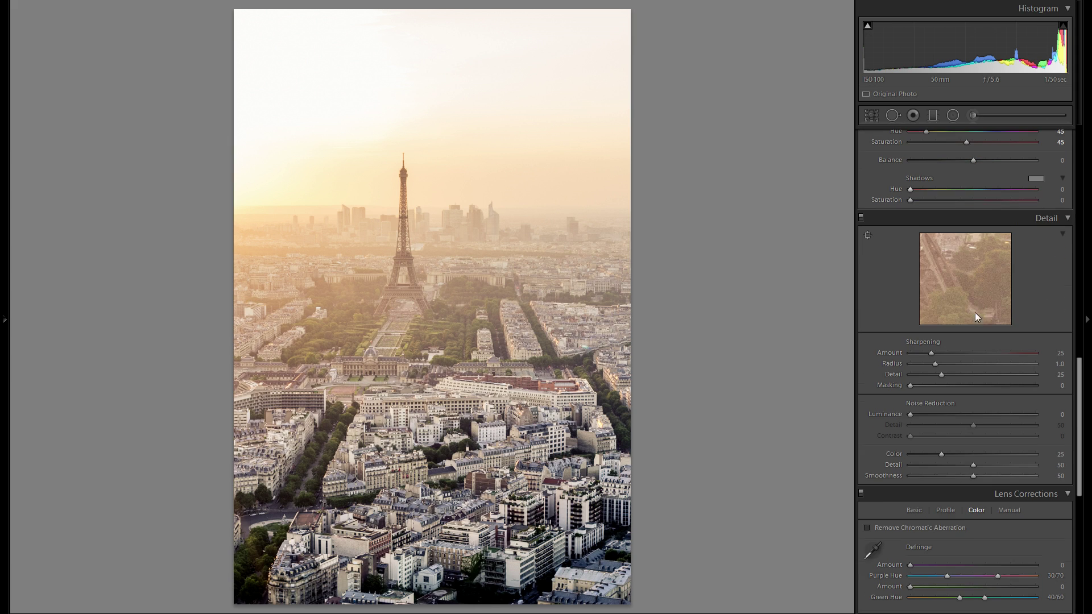
scroll(1036, 216, "up", 3)
left_click(1036, 237)
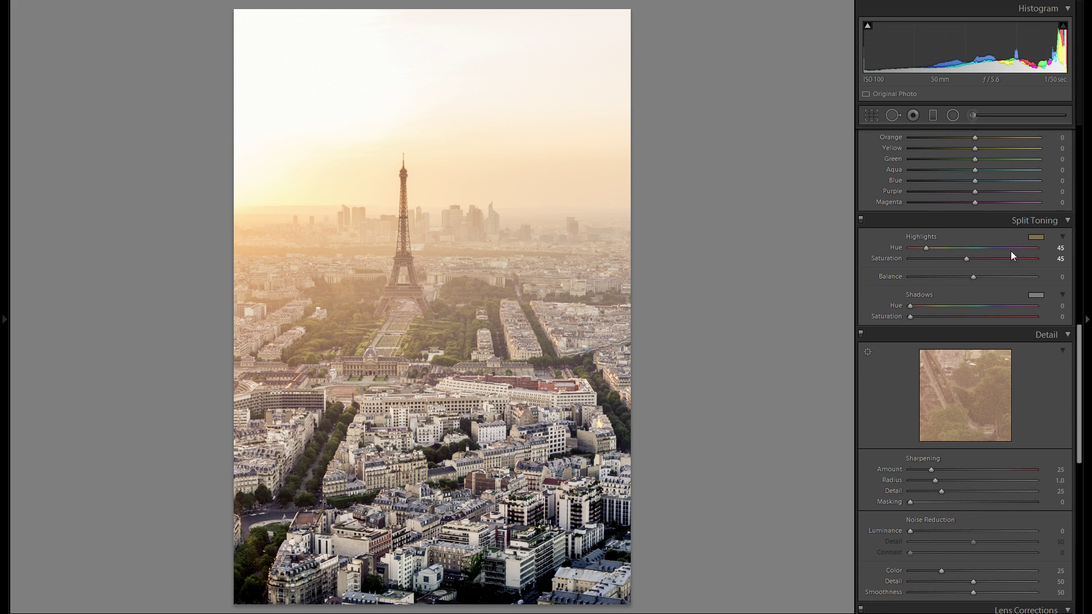
left_click_drag(903, 264, 903, 262)
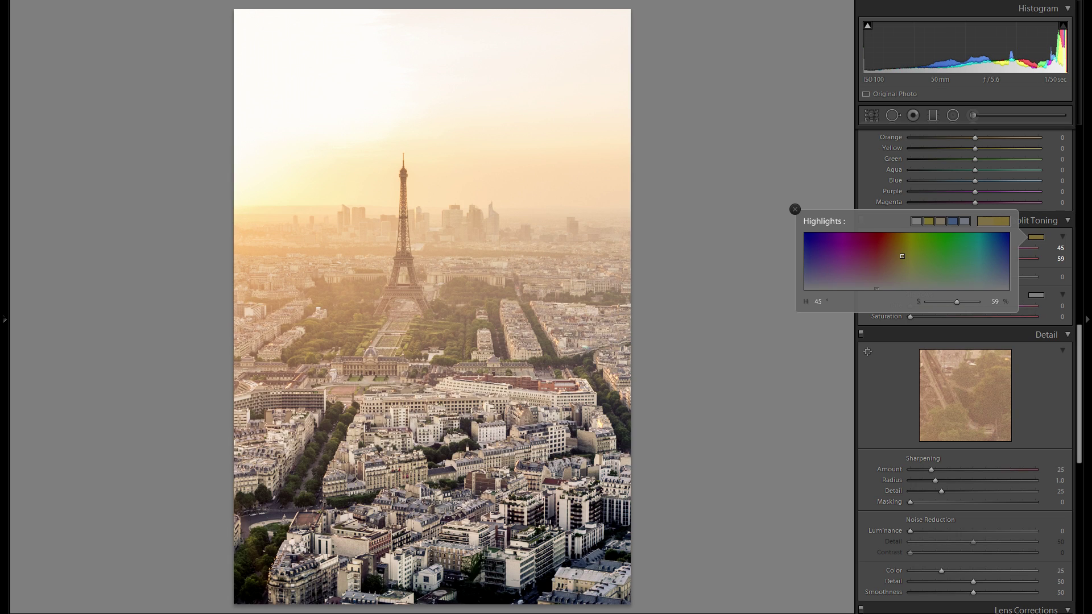
left_click_drag(902, 263, 903, 267)
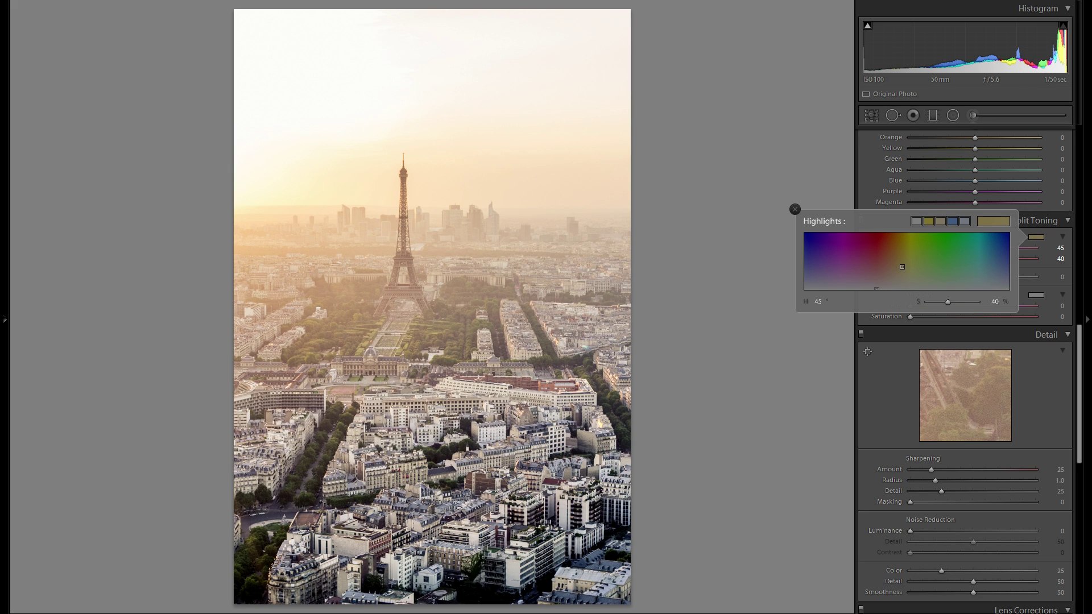
left_click(796, 209)
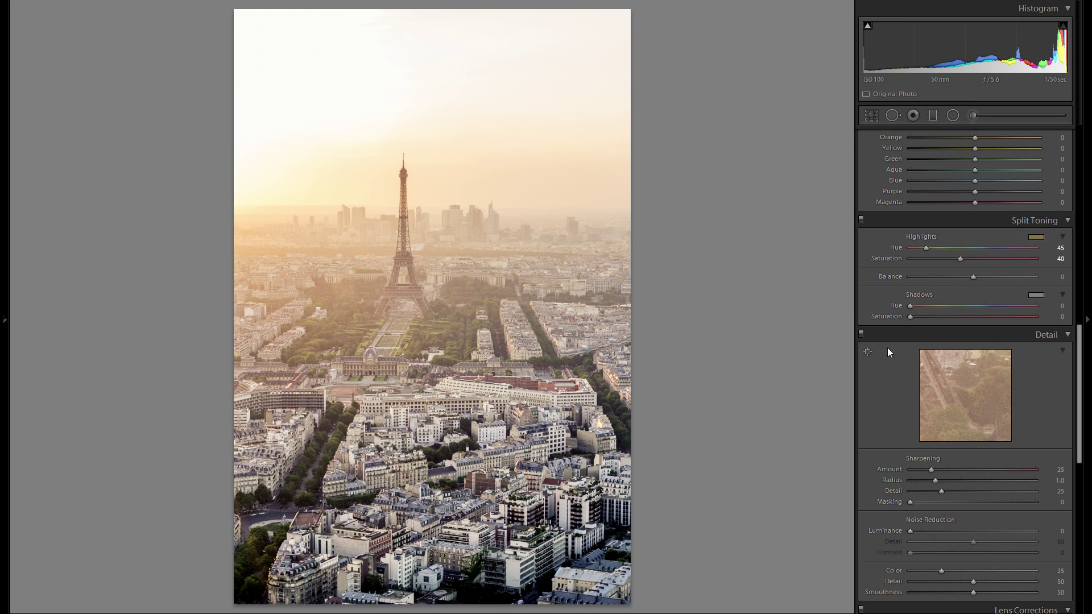
scroll(961, 376, "up", 10)
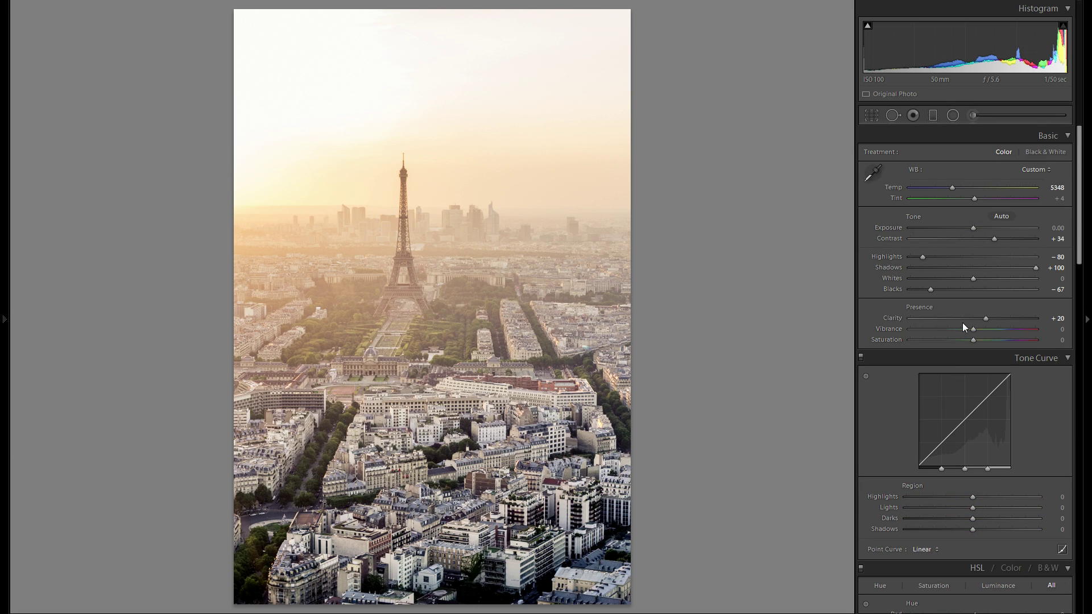
scroll(961, 341, "down", 10)
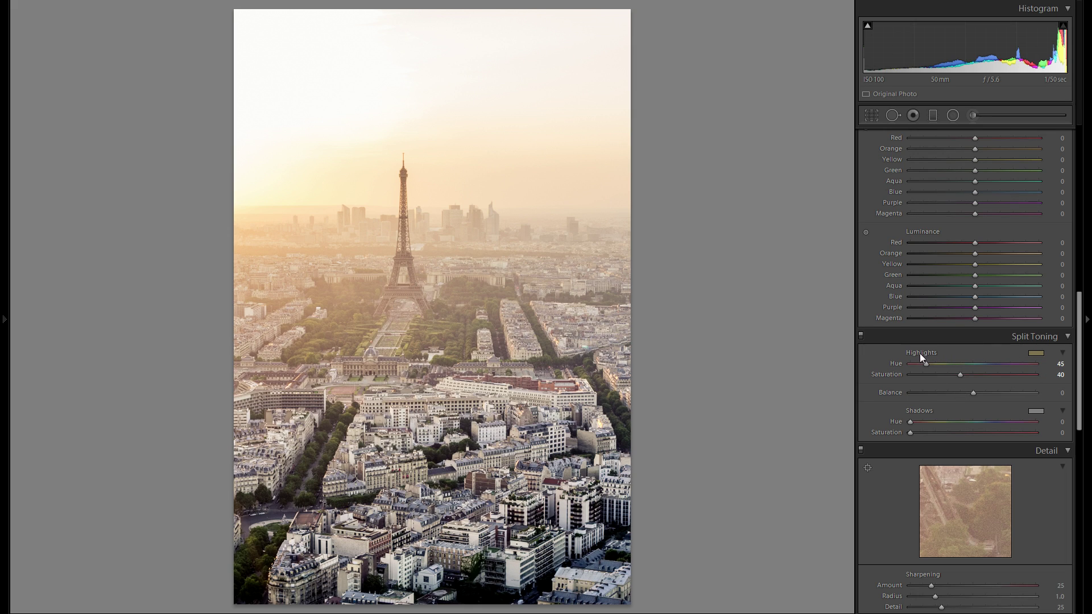
scroll(956, 387, "up", 10)
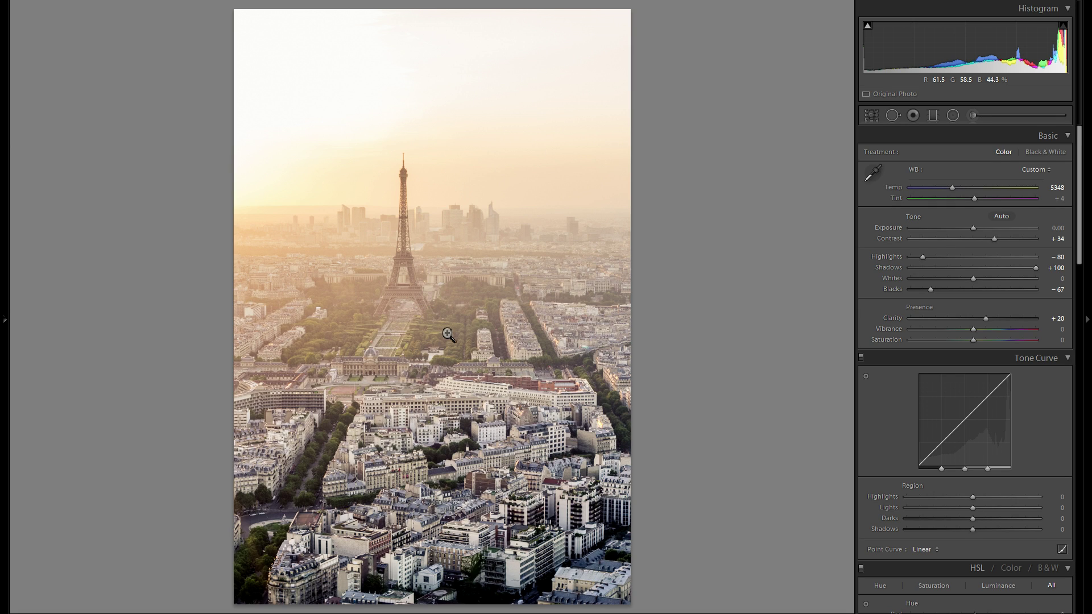
scroll(999, 388, "down", 8)
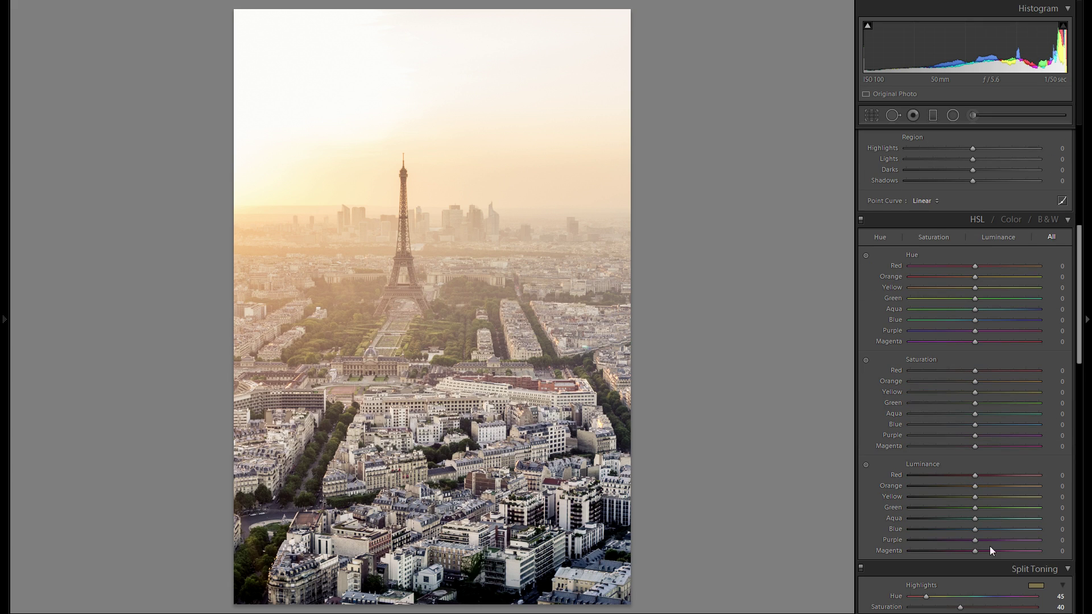
scroll(1018, 570, "up", 8)
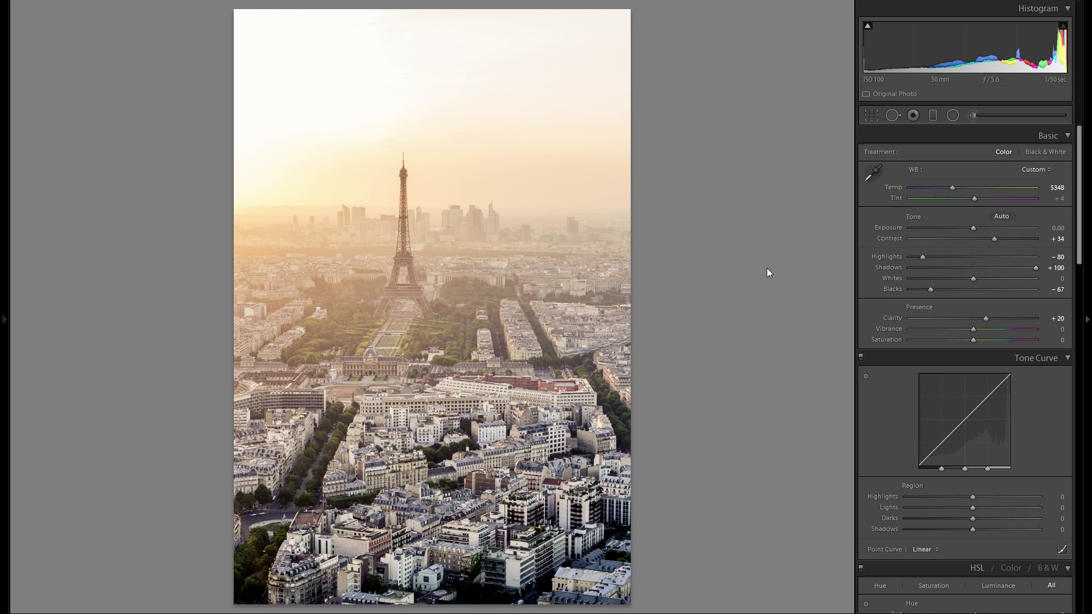
- Set the white balance tint to +10 and raise Whites to +9 using the clipping preview
left_click_drag(975, 198, 978, 196)
left_click(973, 279, "alt")
left_click_drag(975, 278, 979, 279)
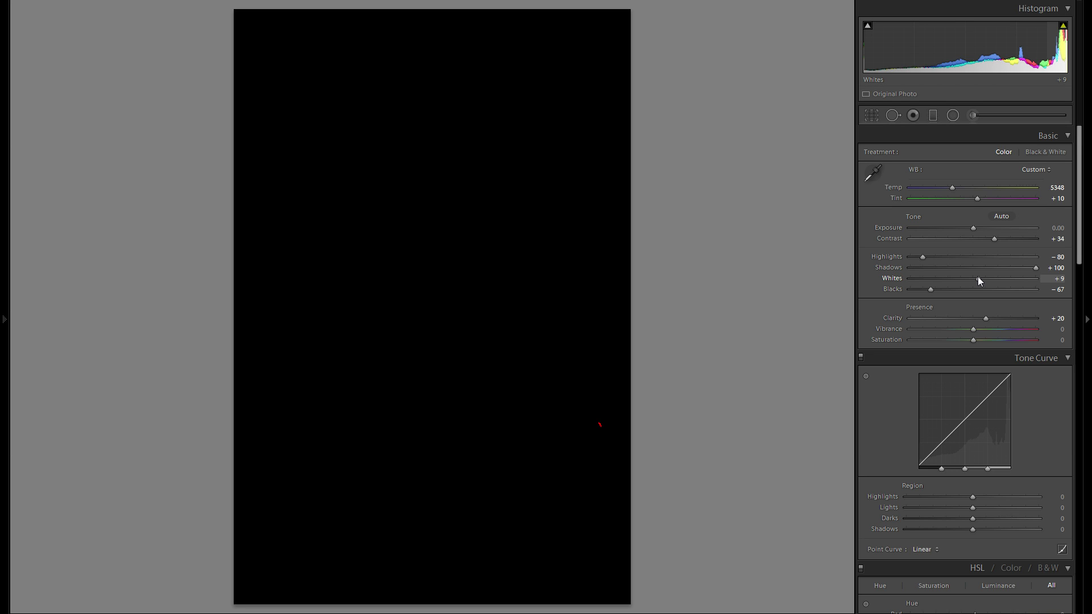
- Raise Whites to +11 using the clipping preview
mouse_move(979, 277)
left_mouse_down()
mouse_move(999, 278)
mouse_move(981, 281)
left_mouse_up()
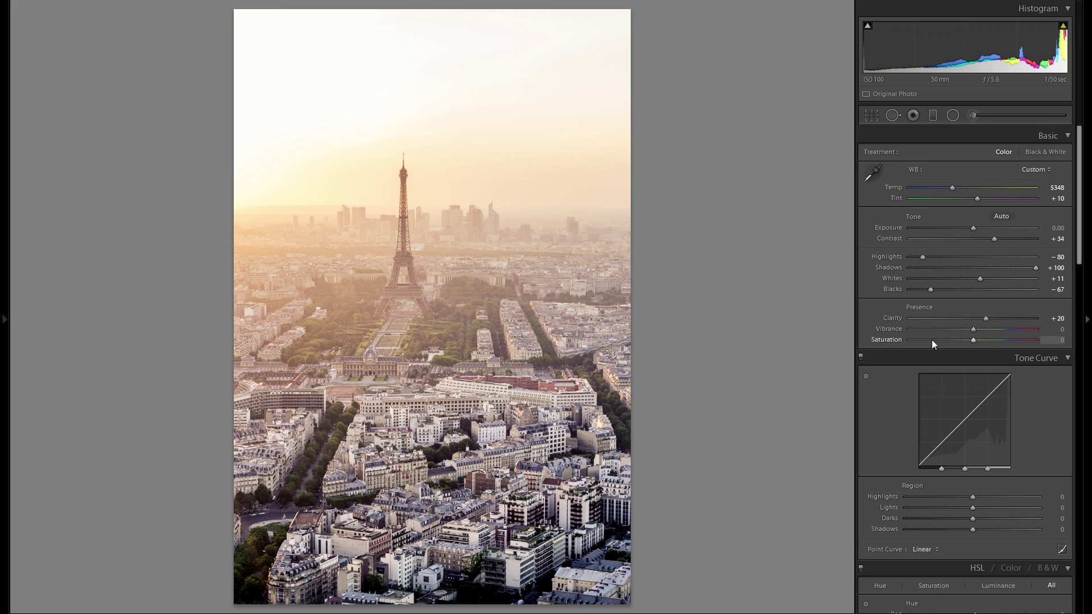
- Try a strong Saturation boost of +74 and reset both Vibrance and Saturation to their defaults
left_click_drag(976, 331, 1020, 340)
double_click(899, 329)
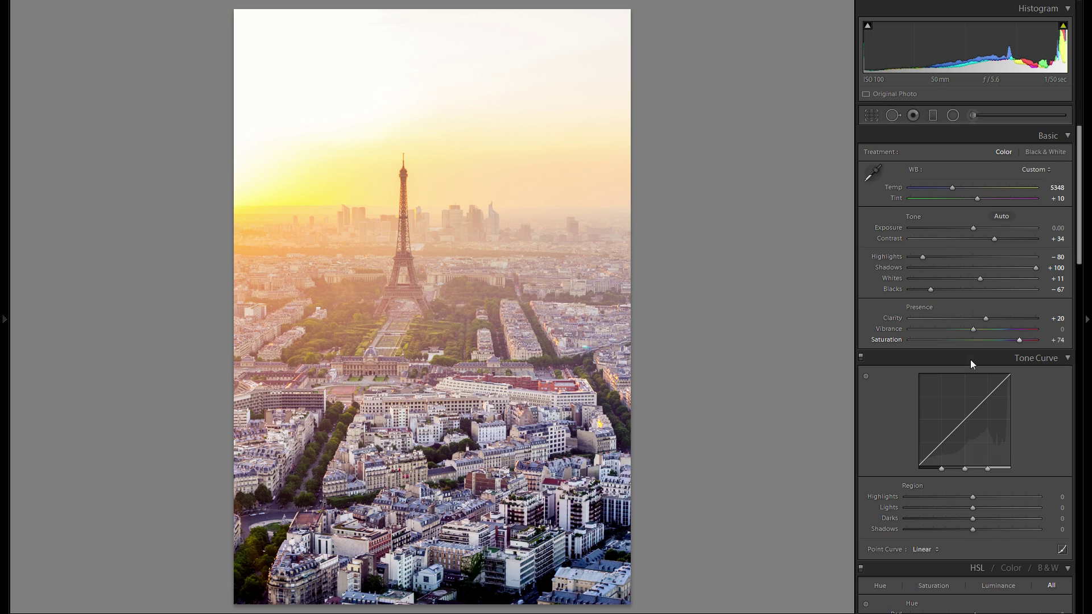
double_click(892, 340)
- Boost the photo's Vibrance to +35, comparing it briefly with the unboosted look
mouse_move(994, 333)
left_mouse_down()
mouse_move(1009, 333)
mouse_move(977, 328)
left_mouse_up()
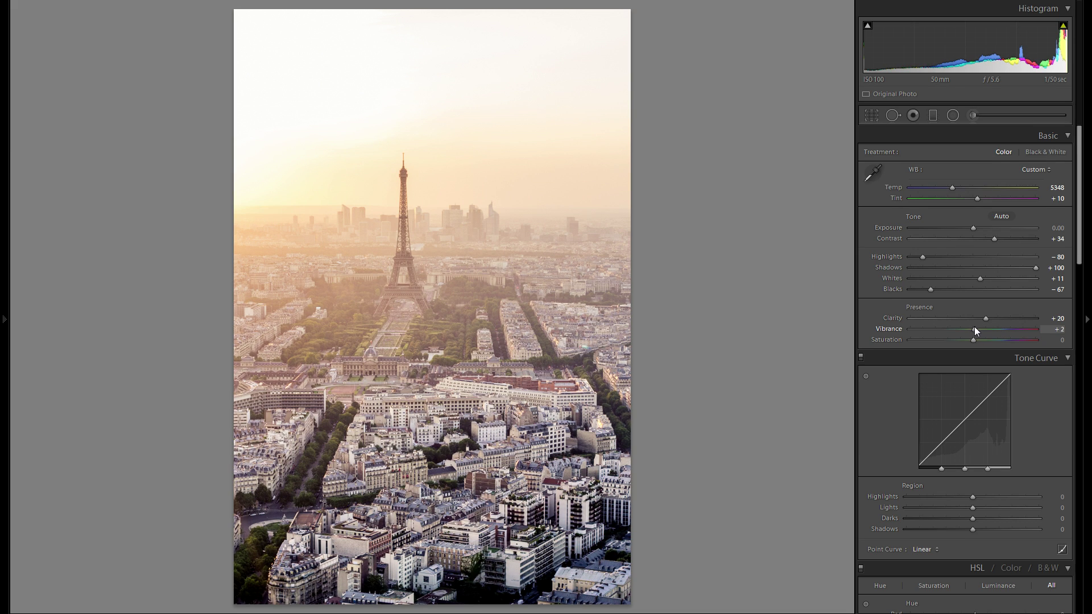
left_click_drag(978, 328, 1001, 335)
left_click_drag(998, 331, 998, 332)
double_click(893, 329)
key("ctrl+z")
- Brighten the Highlights region of the tone curve to +29
scroll(1024, 341, "down", 3)
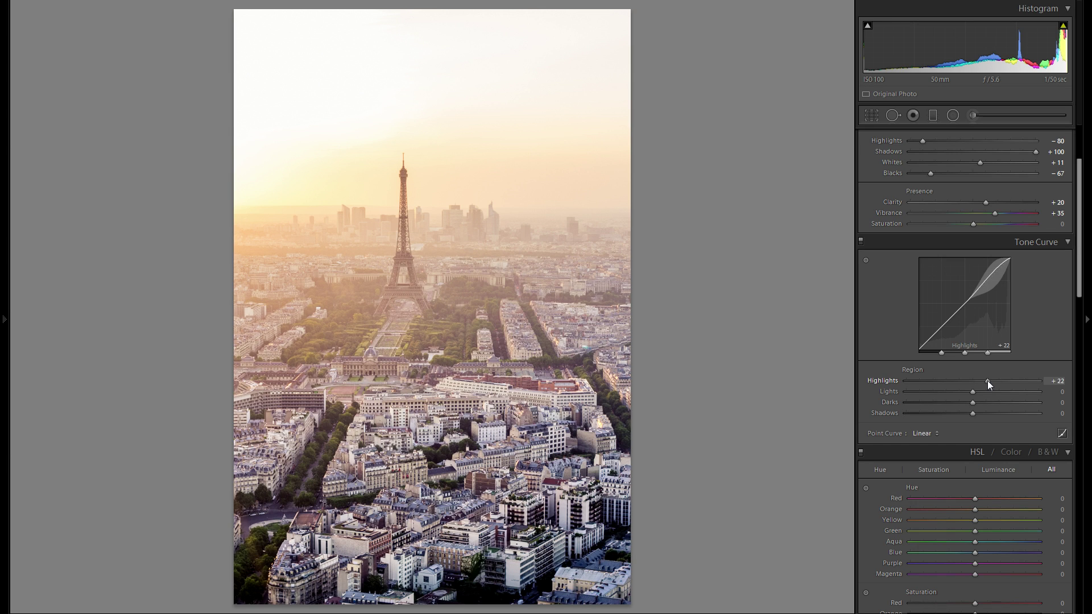
left_click_drag(973, 382, 993, 384)
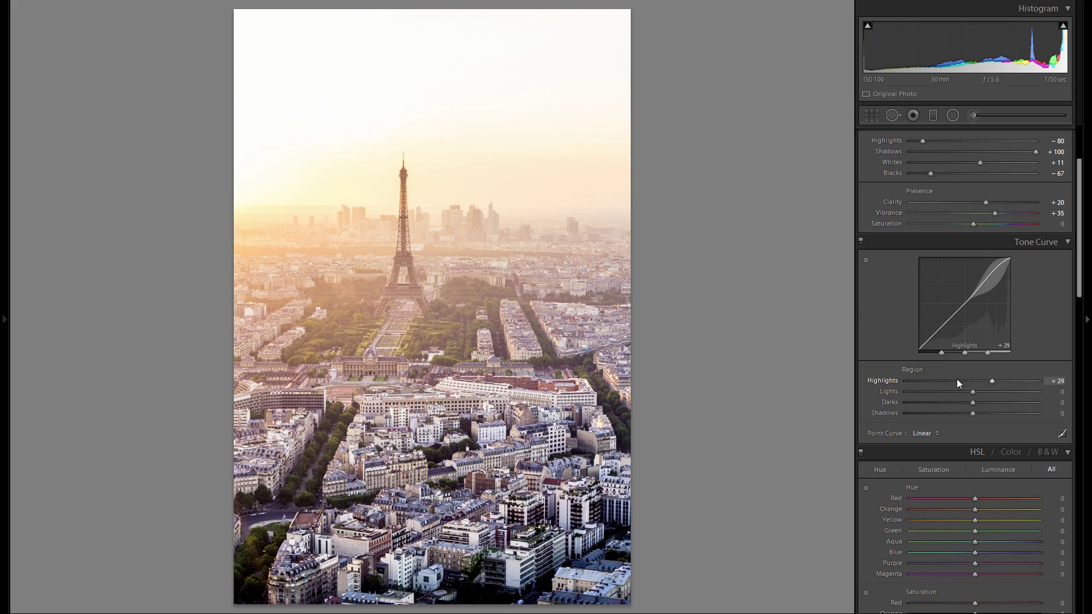
scroll(899, 377, "up", 2)
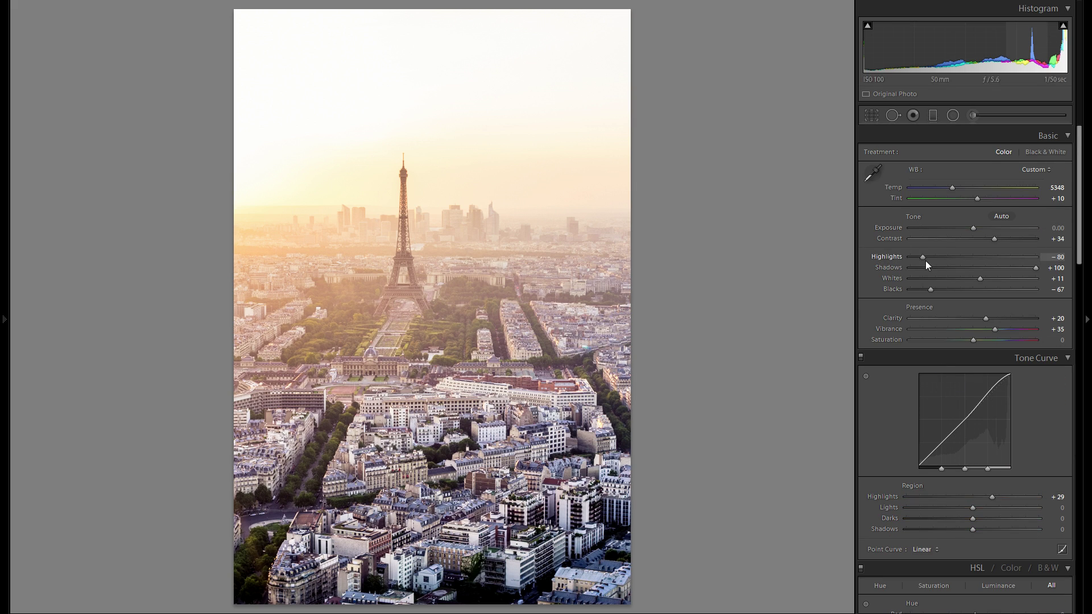
scroll(934, 398, "down", 2)
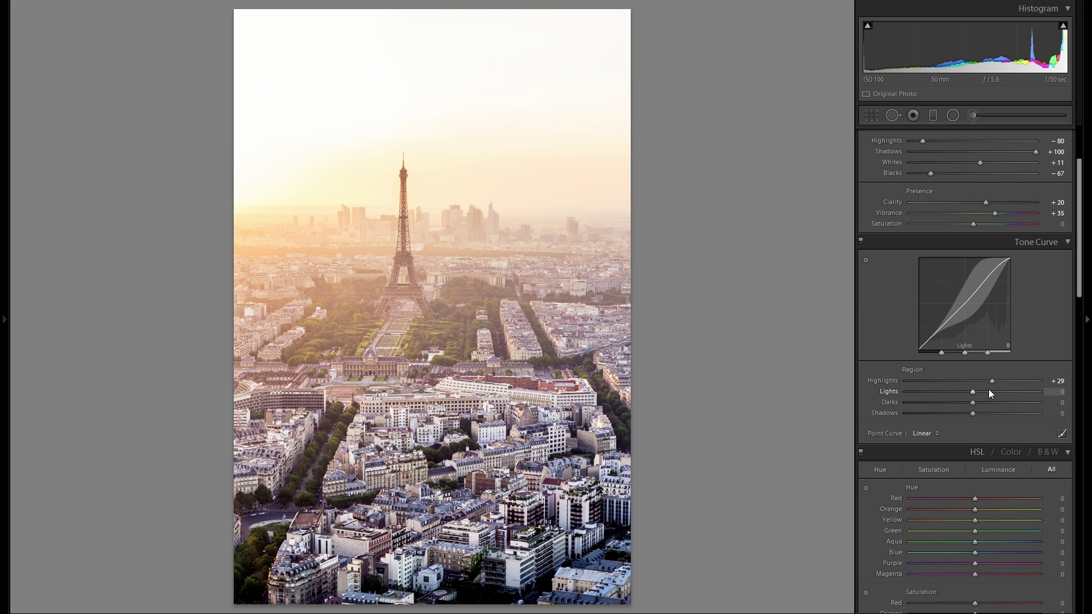
- Reduce Whites in the basic tone adjustments to +1 using the clipping preview
scroll(987, 398, "up", 2)
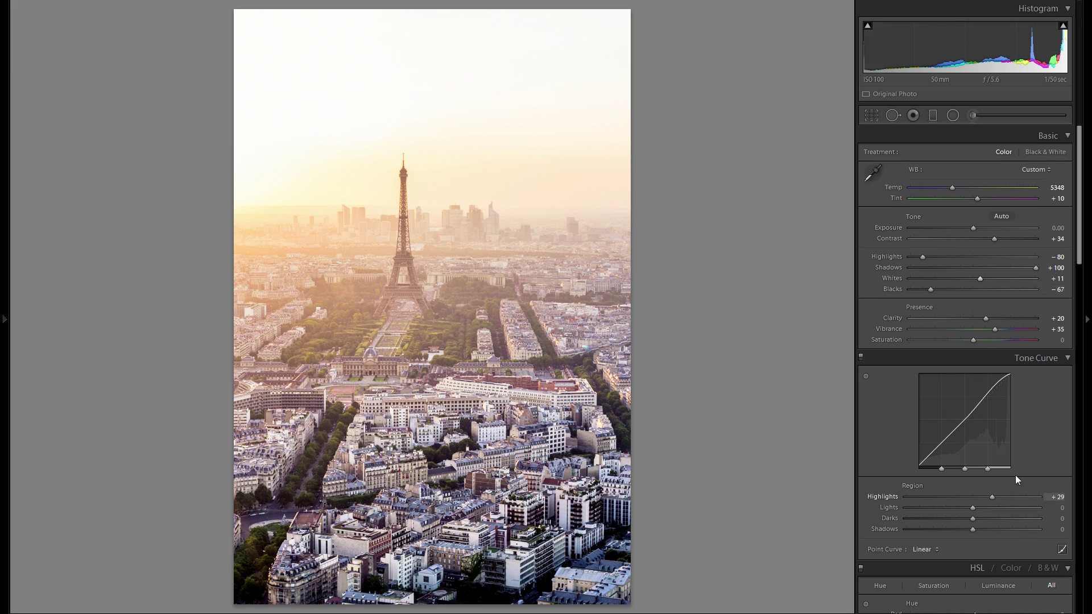
left_click(980, 280, "alt")
left_click_drag(978, 279, 972, 278)
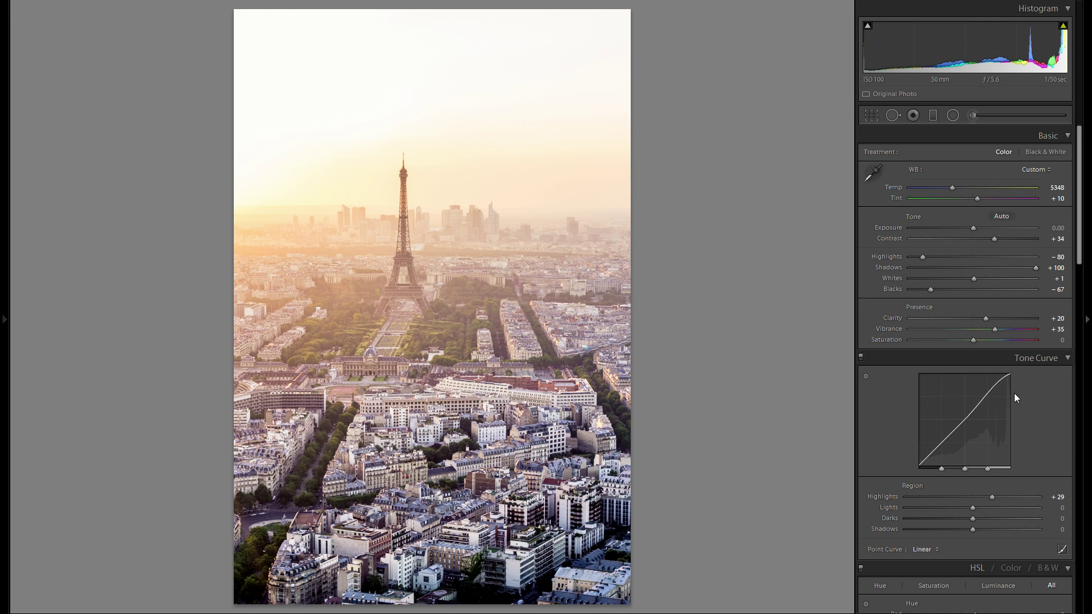
- Set the tone curve regions to Lights +7, Darks -9 and Shadows +25
scroll(955, 412, "down", 3)
mouse_move(972, 391)
left_mouse_down()
mouse_move(1008, 388)
mouse_move(930, 392)
mouse_move(1015, 390)
mouse_move(978, 390)
left_mouse_up()
double_click(887, 393)
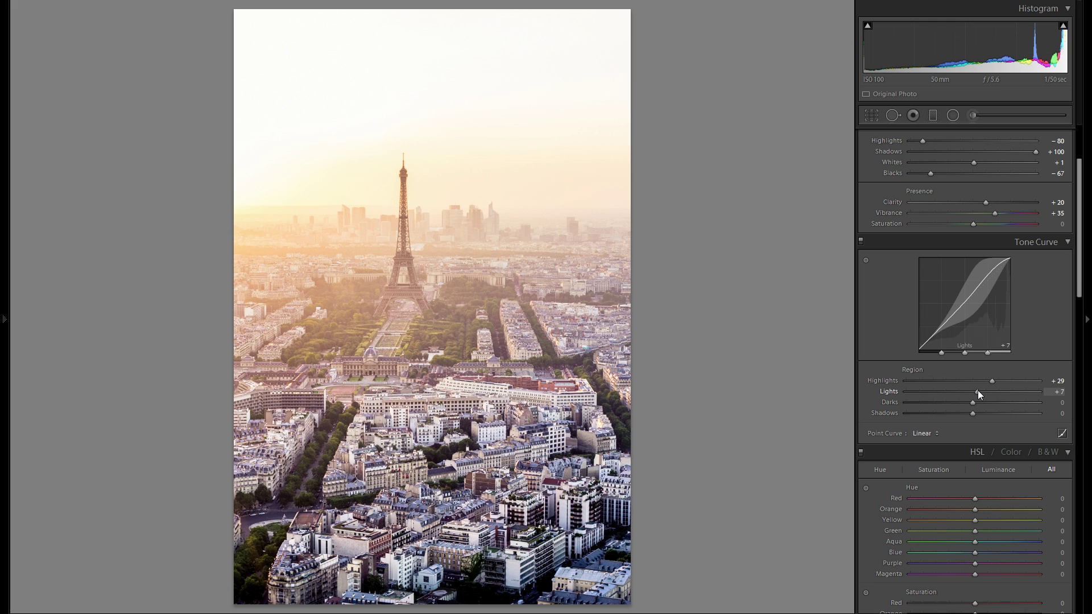
mouse_move(974, 402)
left_mouse_down()
mouse_move(965, 402)
mouse_move(986, 402)
mouse_move(970, 405)
left_mouse_up()
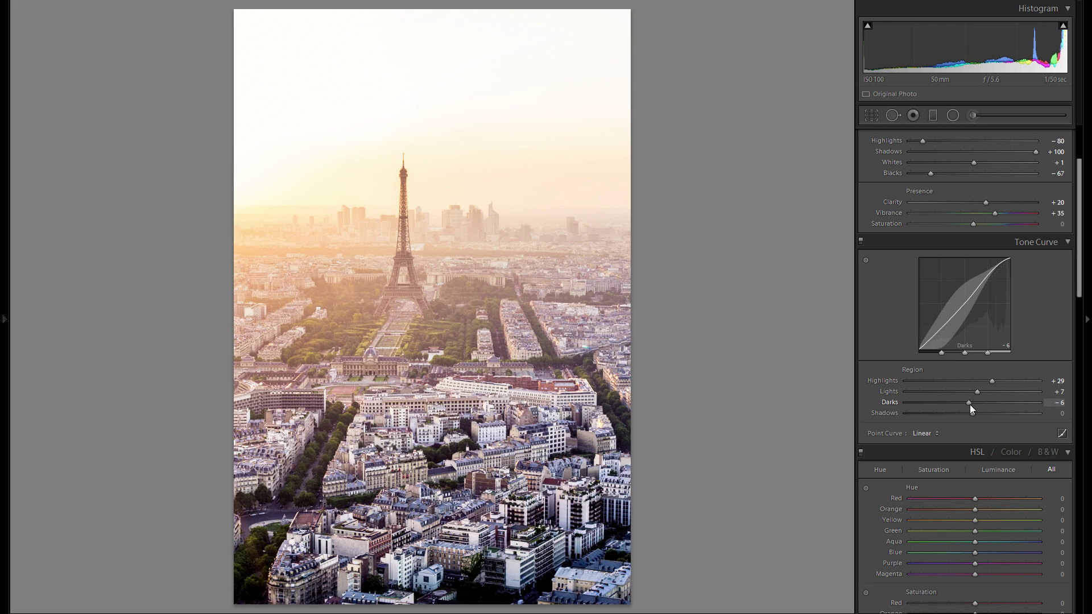
left_click_drag(970, 405, 989, 416)
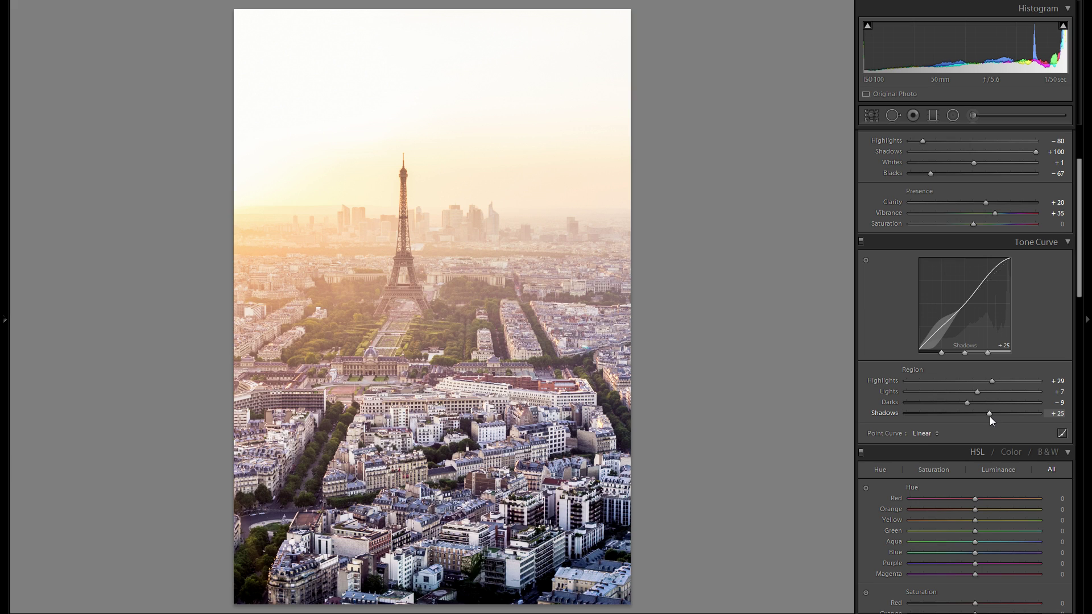
- Compare the Linear, Medium Contrast and Strong Contrast point curves and apply Medium Contrast
left_click(927, 433)
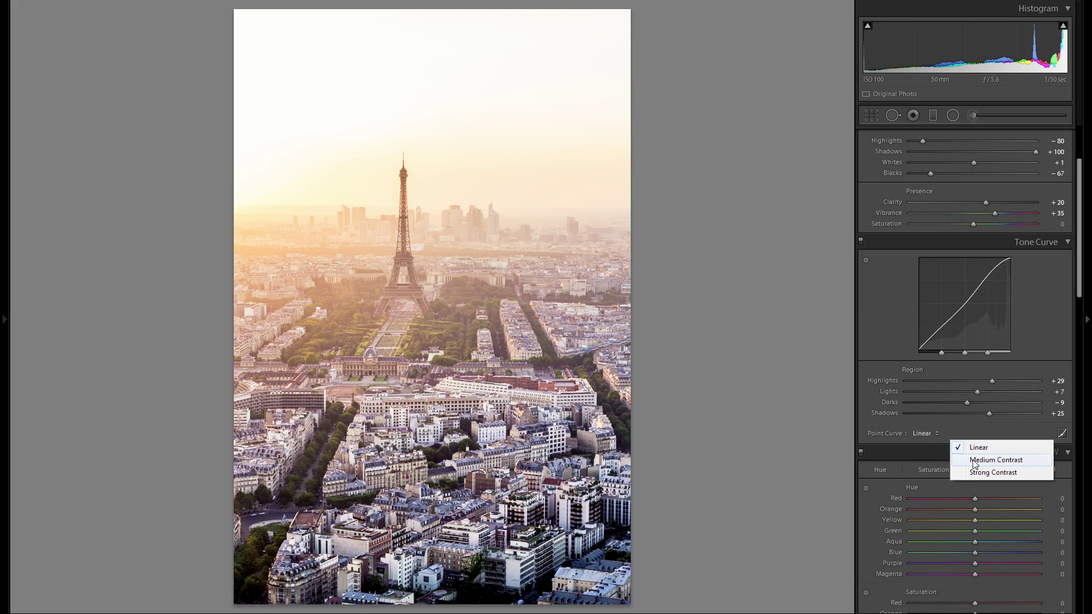
left_click(986, 463)
left_click(927, 434)
left_click(979, 448)
left_click(933, 434)
left_click(980, 460)
left_click(939, 434)
left_click(983, 472)
left_click(944, 433)
left_click(980, 460)
- Compare the Medium Contrast point curve repeatedly with Linear and Strong Contrast, ending on Medium Contrast
scroll(987, 424, "up", 2)
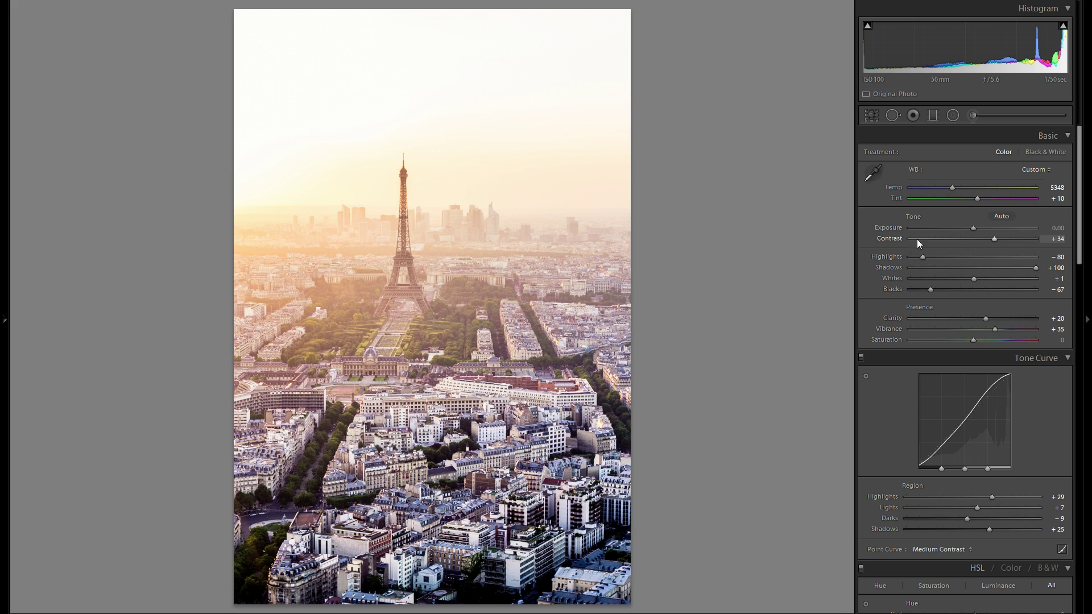
scroll(960, 393, "down", 3)
left_click(962, 433)
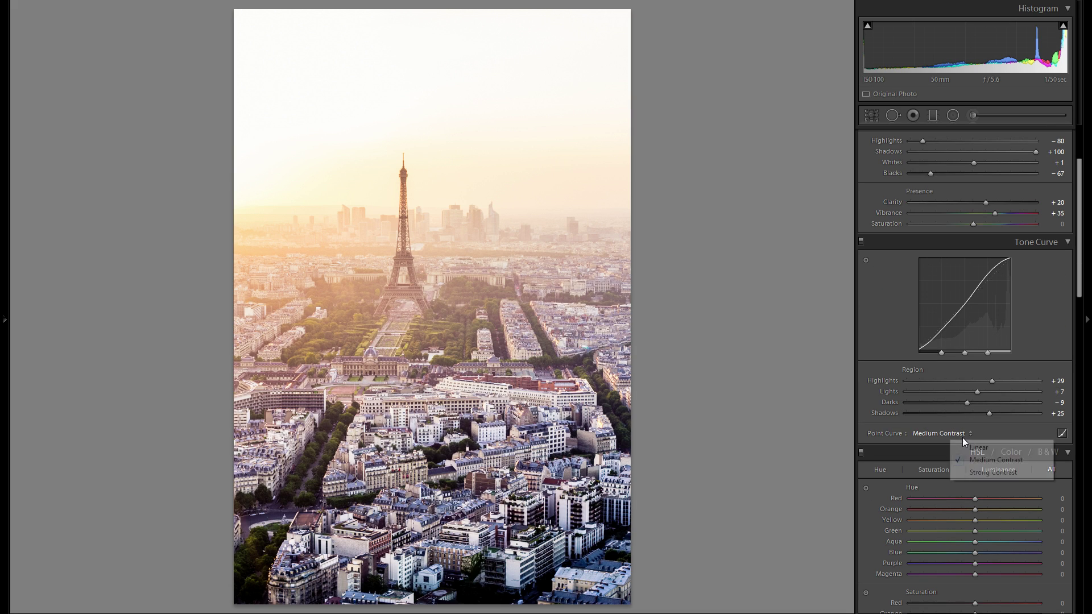
left_click(976, 447)
left_click(944, 433)
left_click(964, 460)
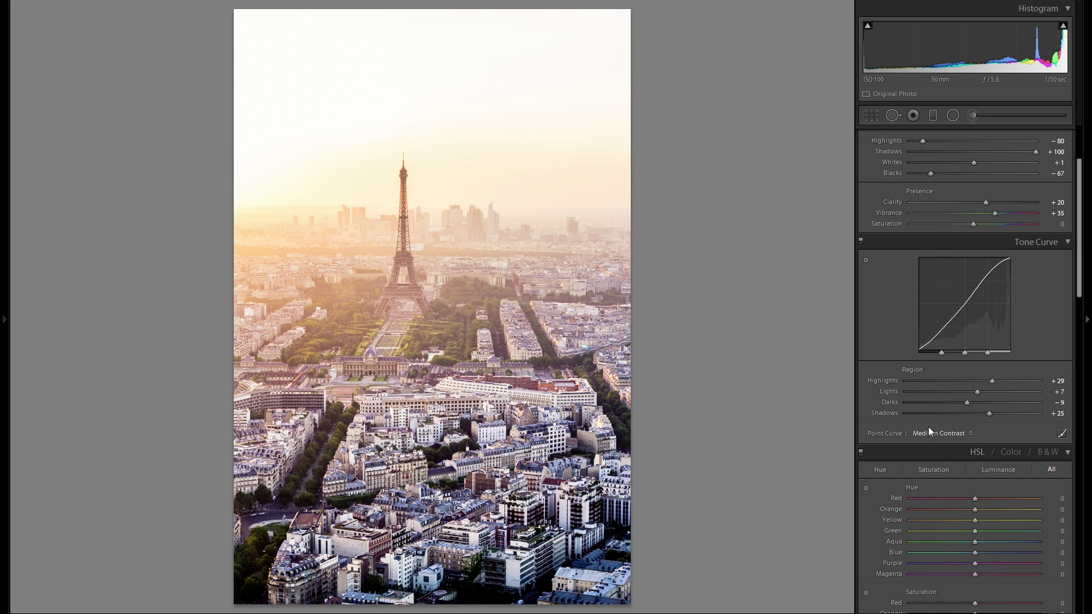
left_click(936, 434)
left_click(965, 471)
left_click(940, 431)
left_click(990, 460)
left_click(940, 432)
left_click(986, 449)
left_click(944, 435)
left_click(971, 459)
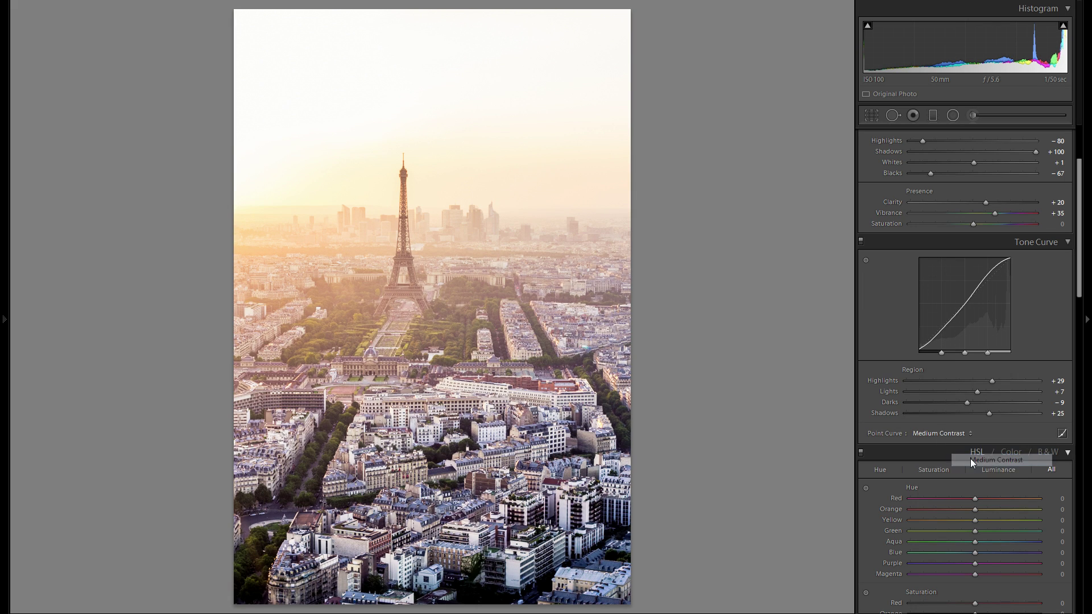
left_click(927, 434)
left_click(979, 447)
left_click(941, 435)
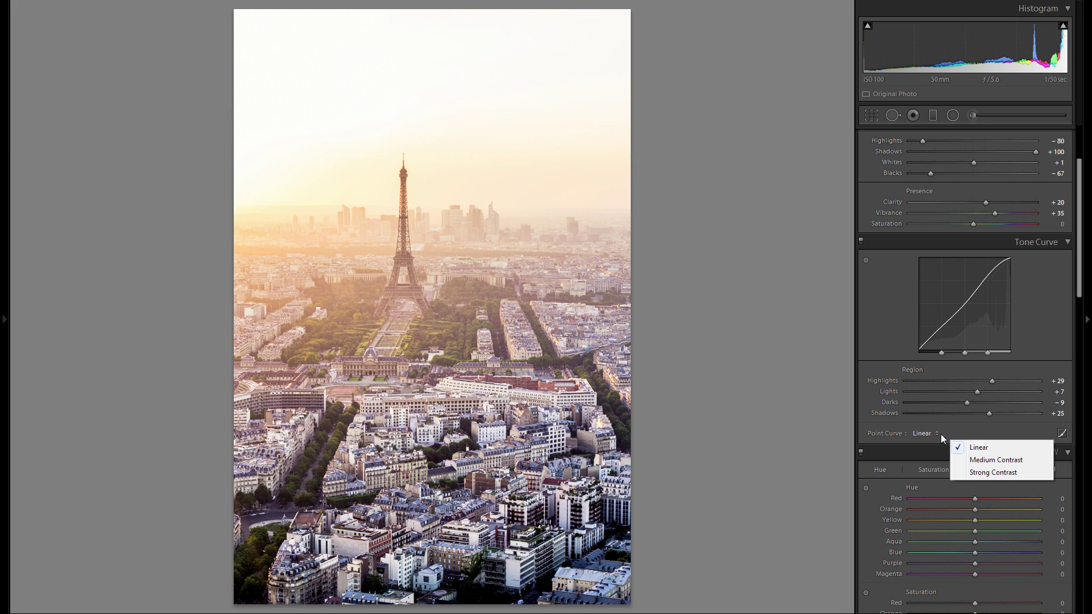
left_click(967, 460)
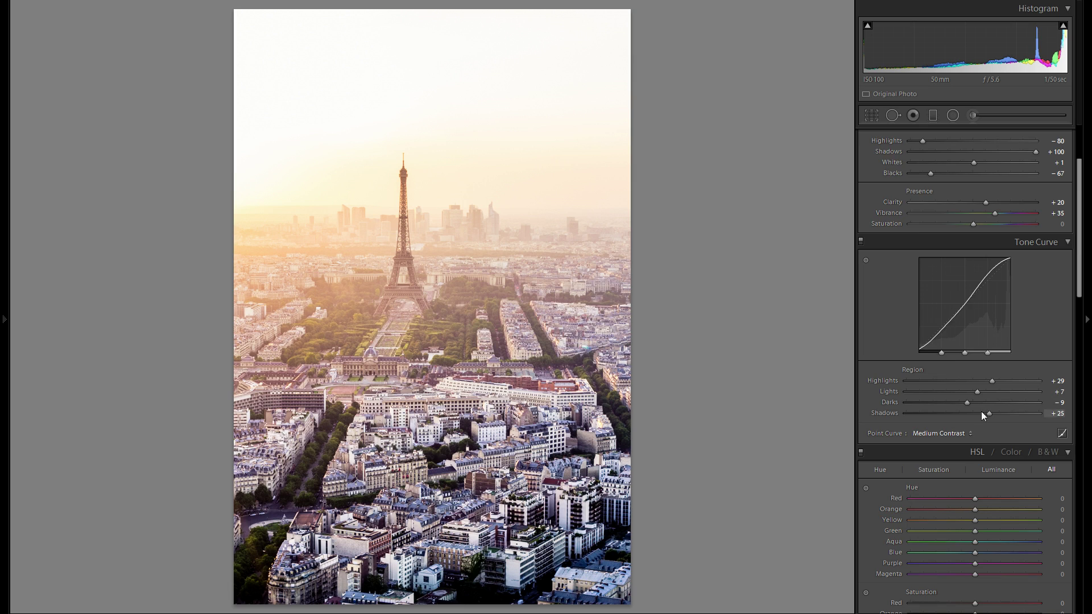
- Try shifting the orange hue to +10 and yellow hue to +2 with targeted adjustment on the hazy city, and reset both
scroll(967, 398, "down", 4)
scroll(893, 256, "up", 4)
scroll(893, 256, "down", 4)
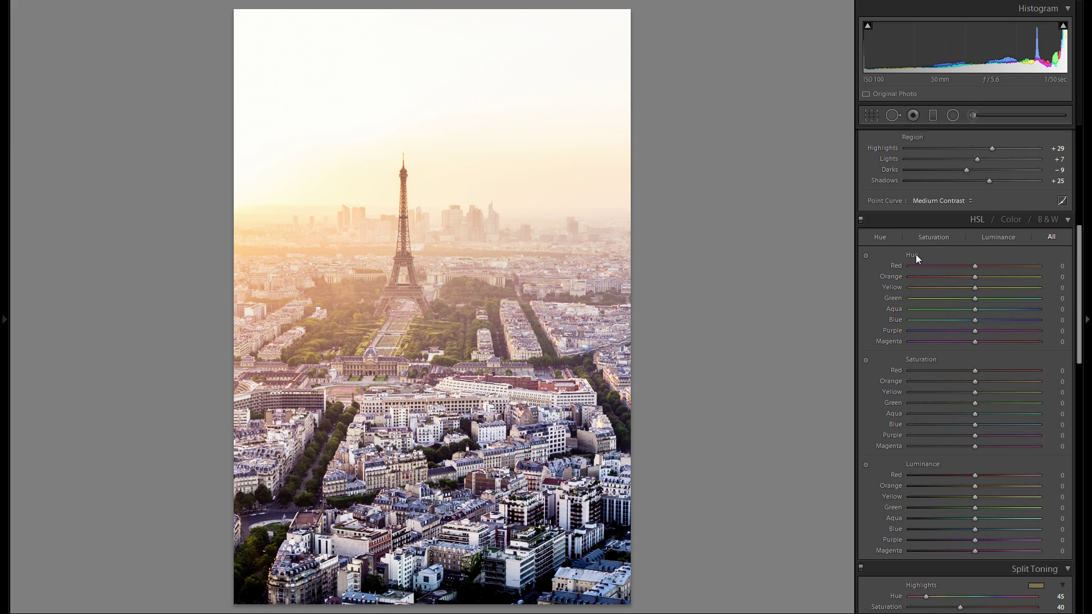
left_click(866, 256)
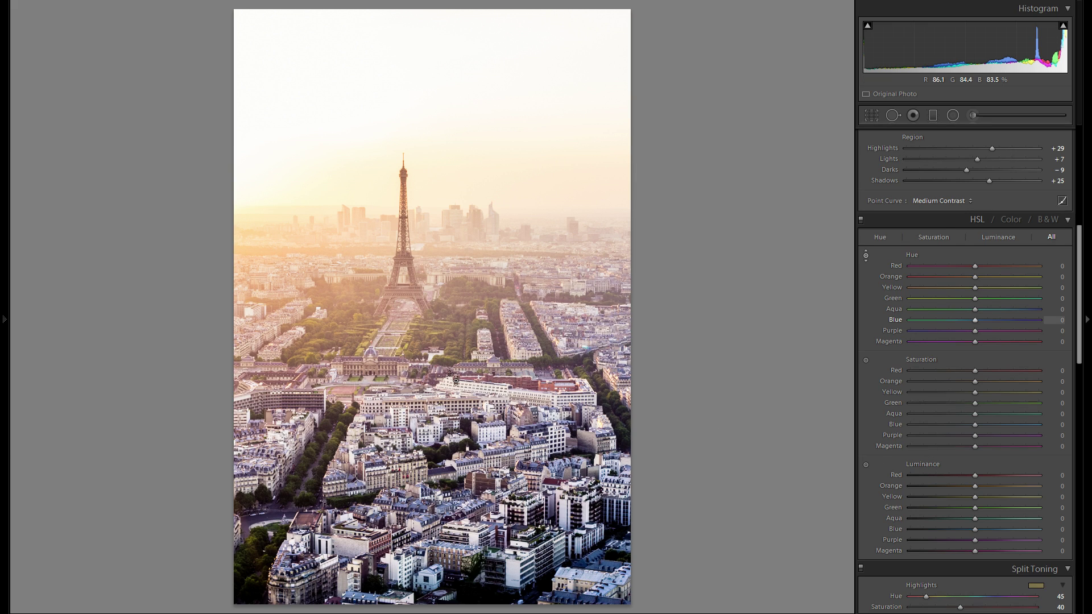
mouse_move(324, 257)
left_mouse_down()
mouse_move(325, 227)
mouse_move(324, 251)
left_mouse_up()
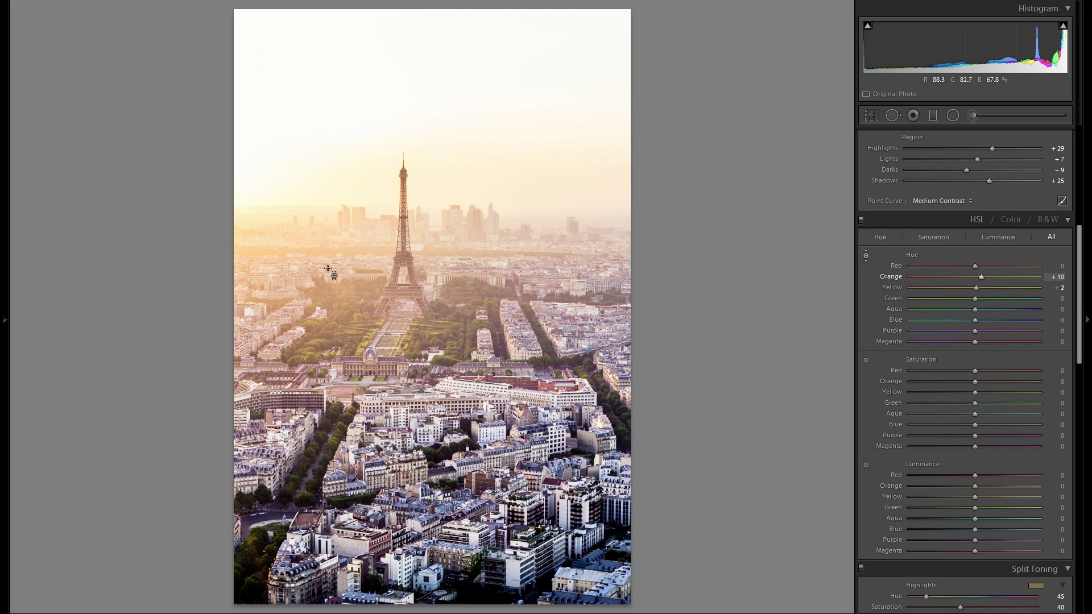
double_click(885, 288)
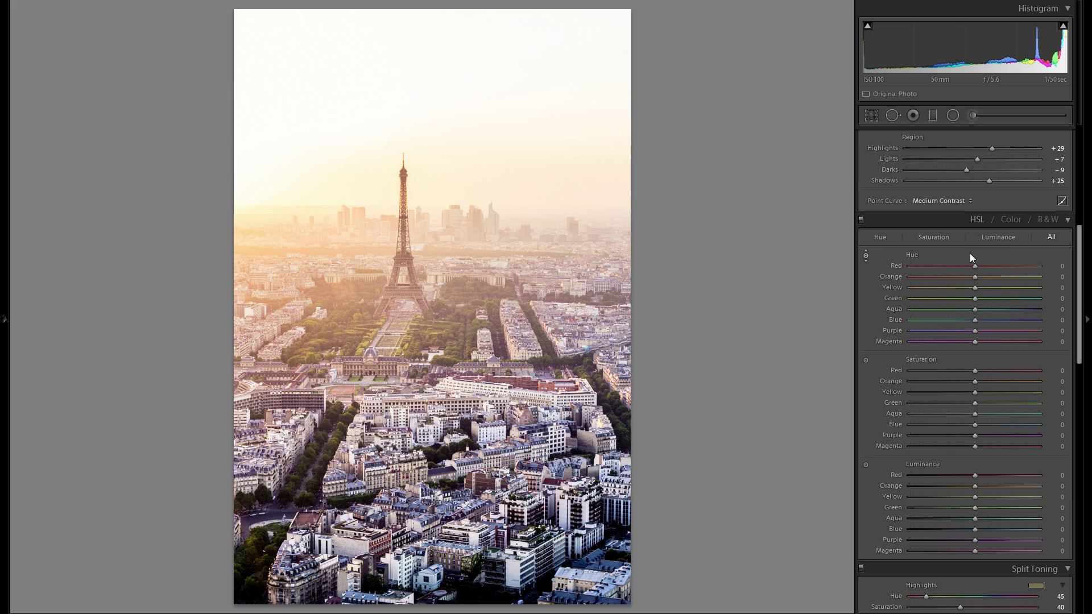
- Tint the split-toning shadows yellow-green with hue 79 and saturation 16
scroll(968, 251, "down", 5)
scroll(964, 294, "down", 3)
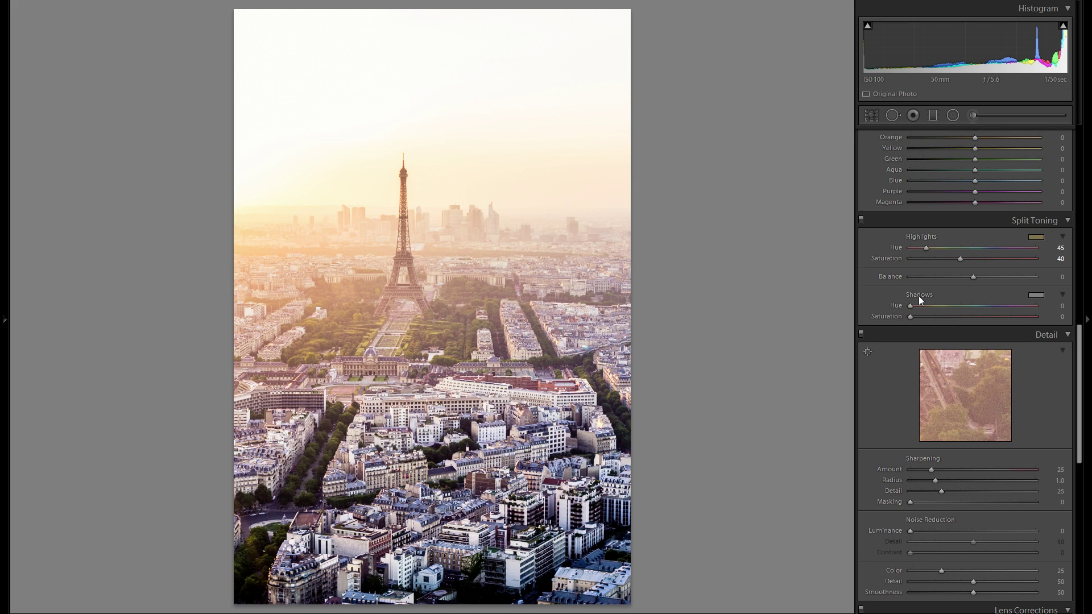
mouse_move(1035, 295)
left_mouse_down()
mouse_move(957, 333)
mouse_move(911, 315)
mouse_move(921, 319)
mouse_move(876, 344)
mouse_move(922, 347)
mouse_move(905, 346)
mouse_move(922, 337)
left_mouse_up()
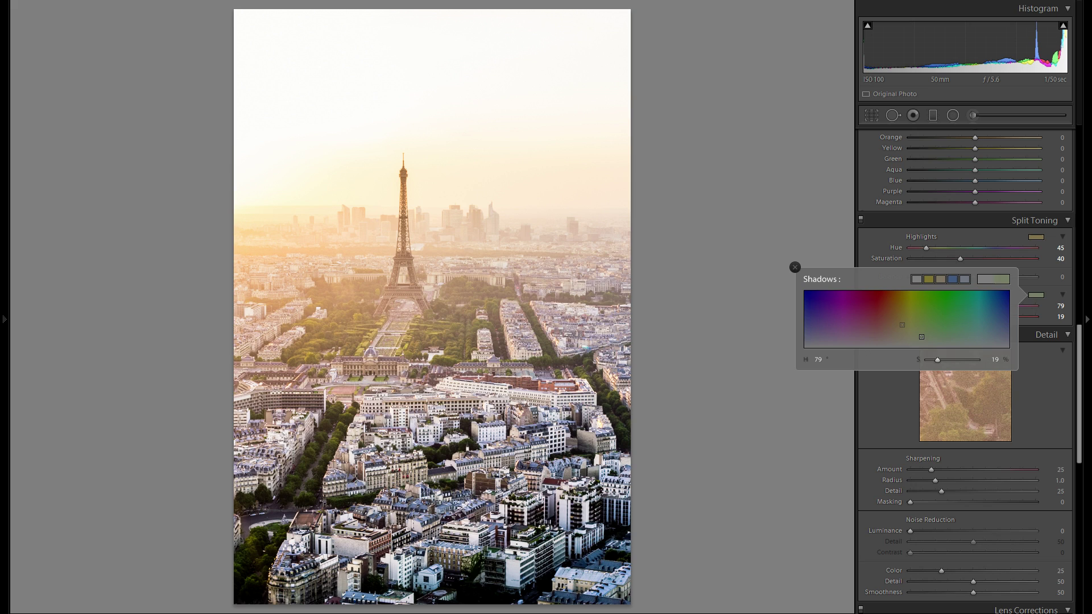
left_click_drag(922, 346, 922, 335)
left_click_drag(922, 335, 922, 339)
left_click_drag(922, 340, 921, 339)
left_click(940, 270)
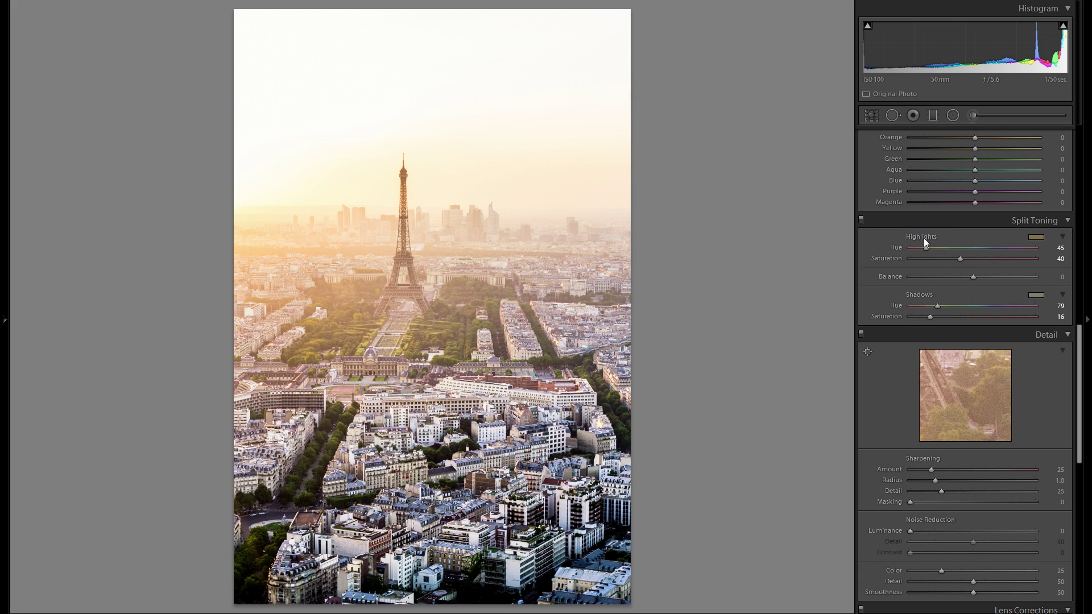
- Try removing the split-toning highlight tint with saturation 0, and undo that change
left_click_drag(960, 258, 850, 264)
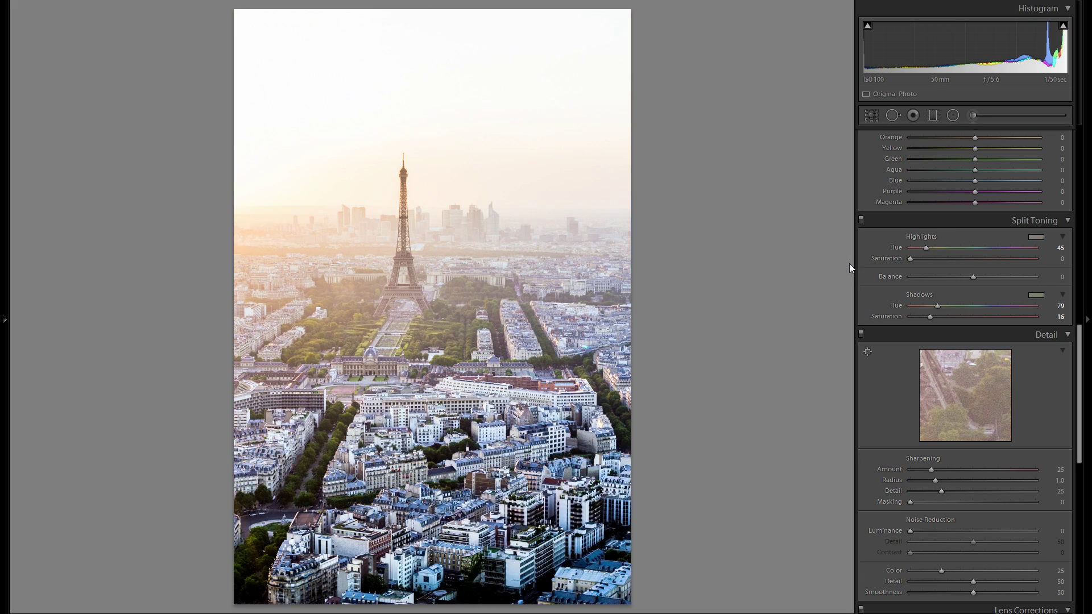
key("ctrl+z")
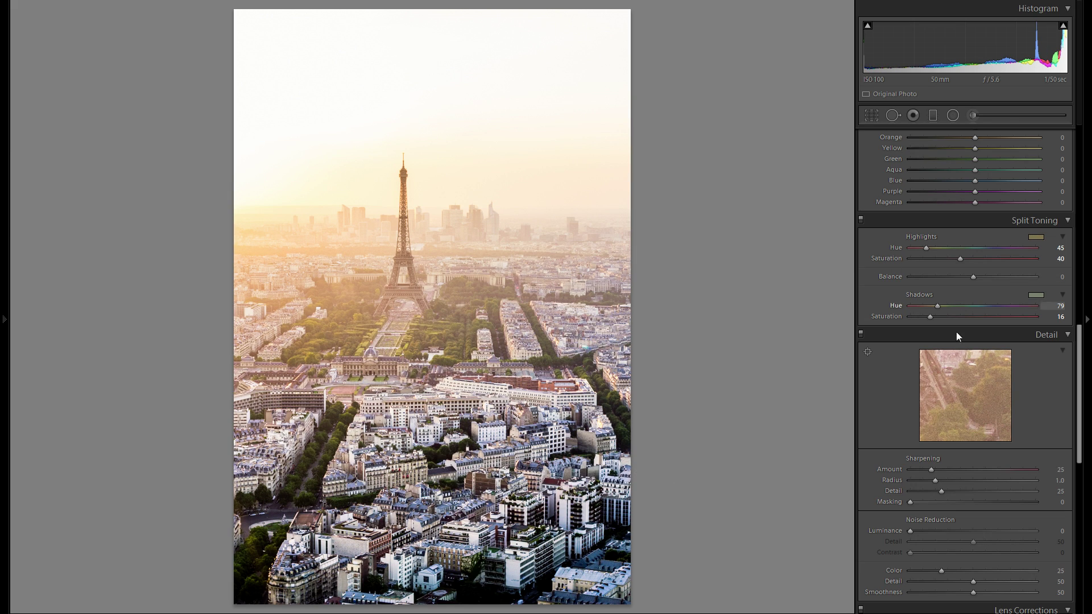
- Examine the photo's fine detail up close around the domed palace, the gardens below the Eiffel Tower and the foreground buildings
scroll(931, 353, "down", 3)
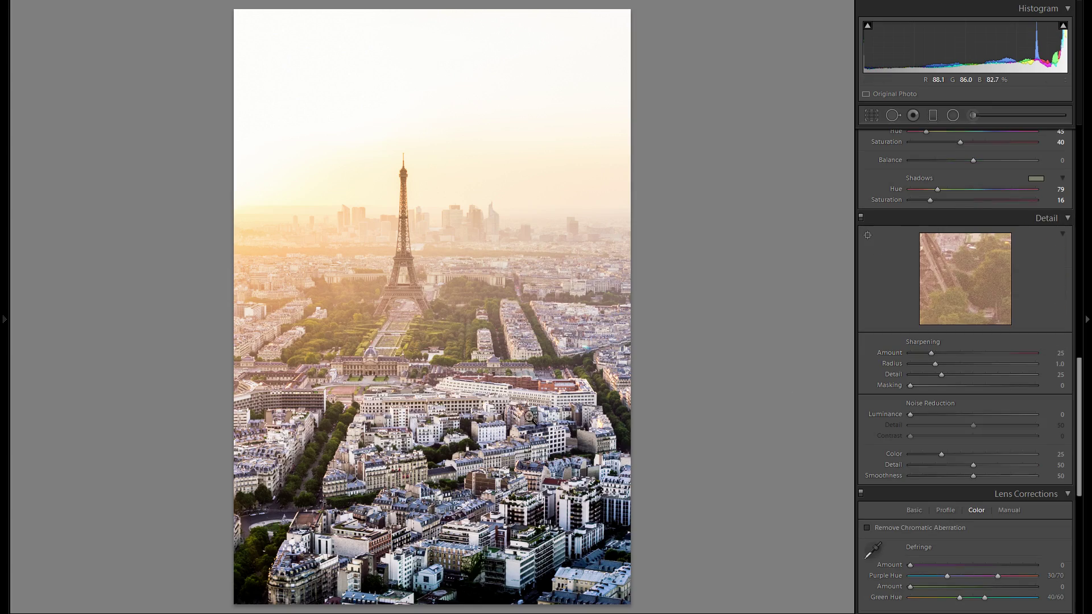
left_click(397, 405)
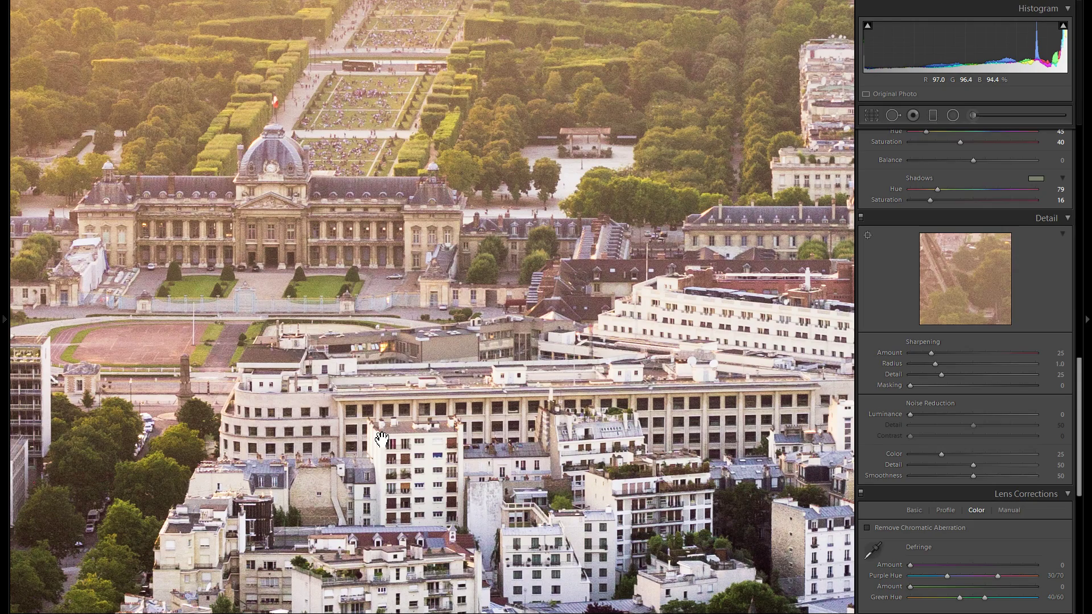
left_click_drag(302, 263, 392, 253)
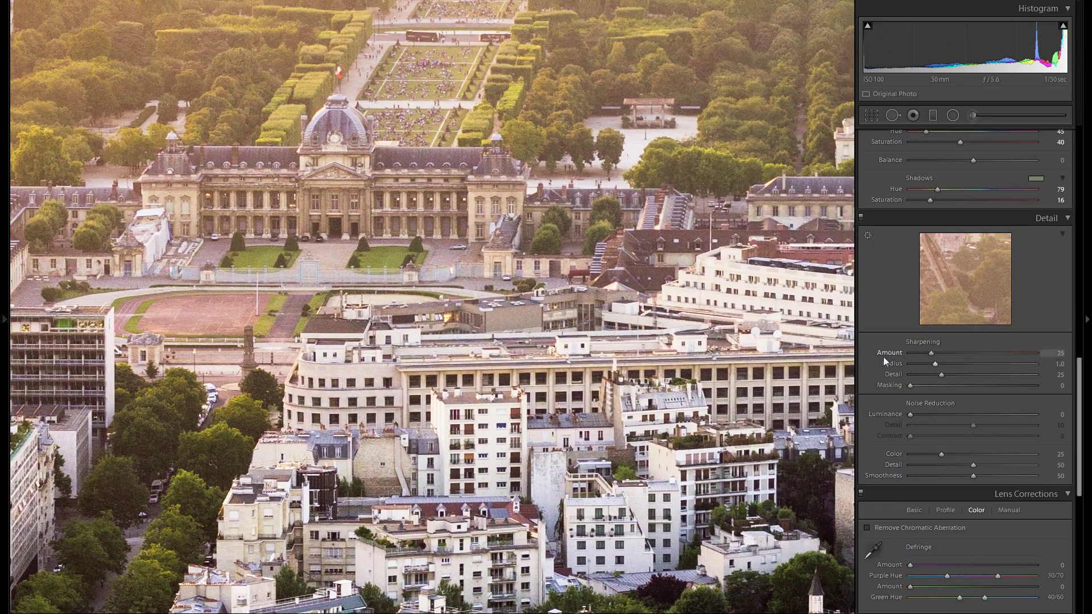
left_click_drag(617, 369, 487, 381)
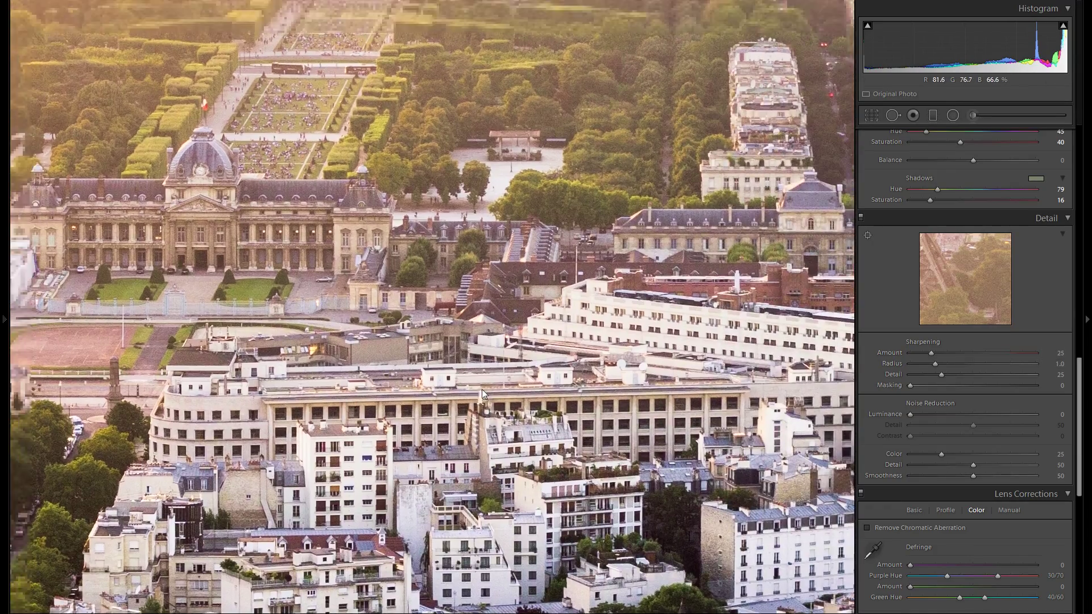
left_click_drag(509, 228, 580, 465)
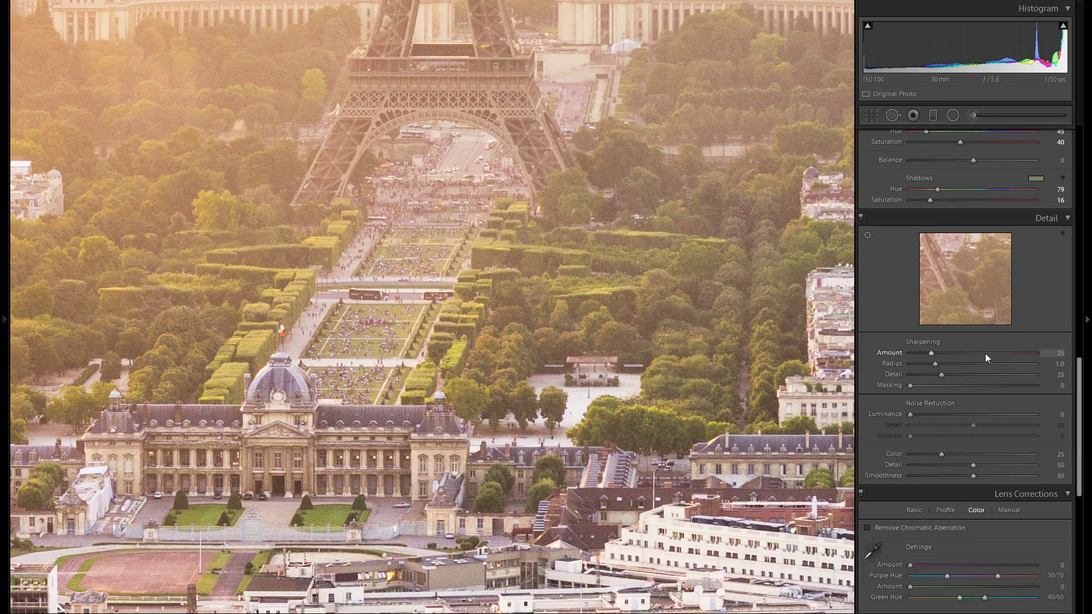
left_click_drag(541, 305, 521, 128)
left_click_drag(571, 323, 597, 420)
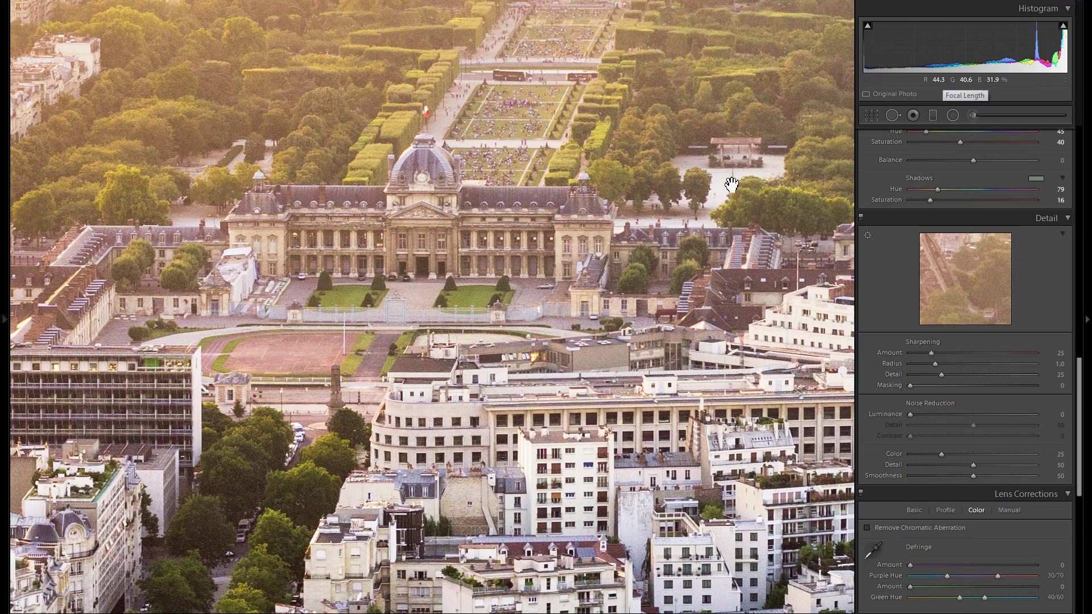
left_click_drag(505, 399, 619, 299)
left_click_drag(635, 351, 638, 250)
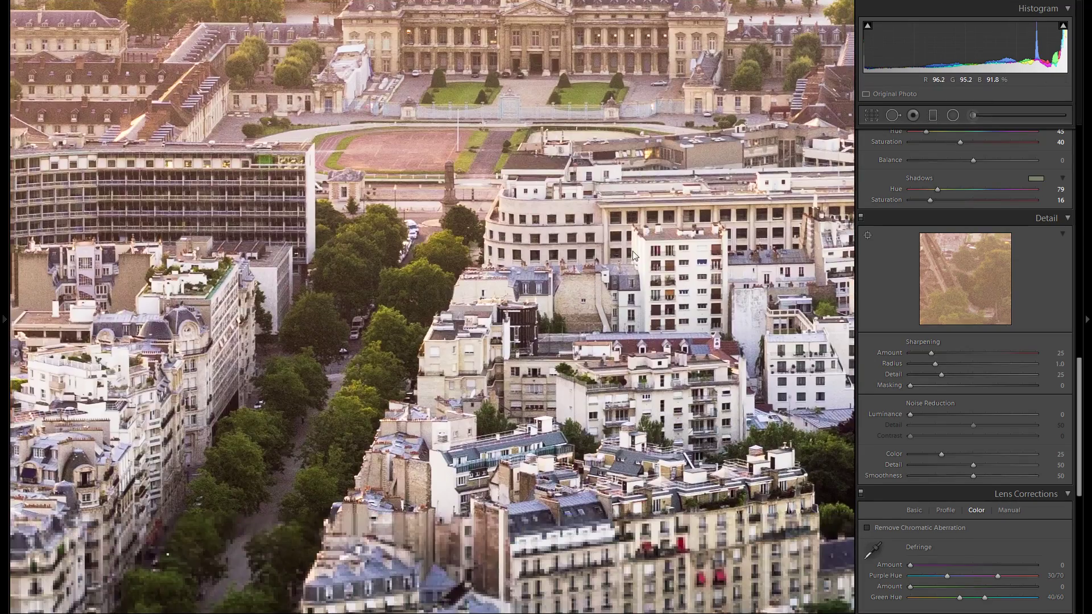
- Try a sharpening amount of 125 on the photo around the domed palace and the foreground buildings
left_click_drag(561, 444, 661, 253)
left_click_drag(592, 352, 529, 397)
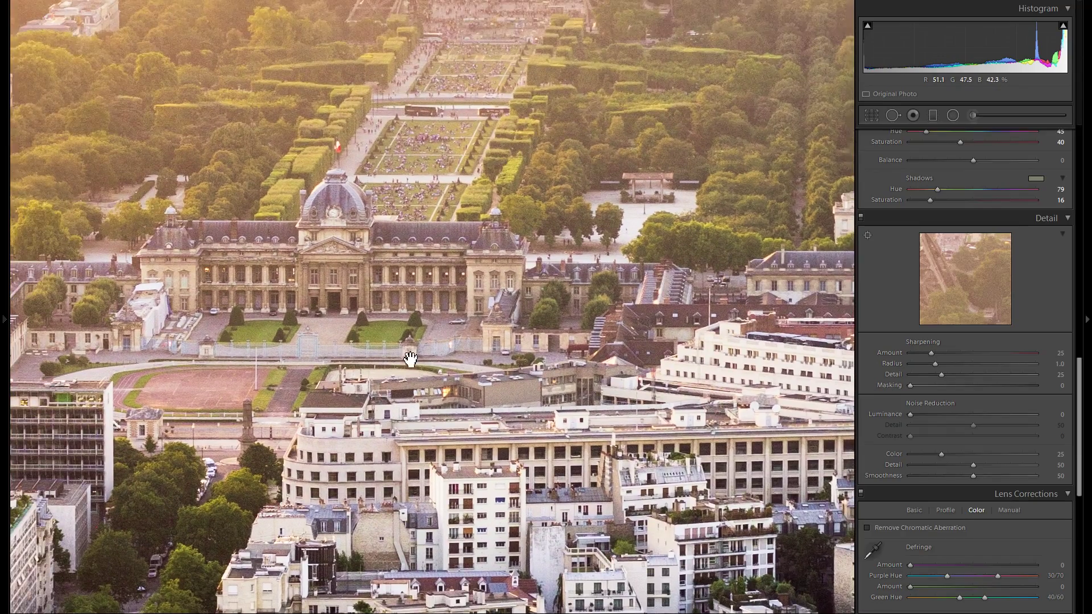
left_click_drag(409, 360, 515, 380)
left_click_drag(450, 399, 544, 434)
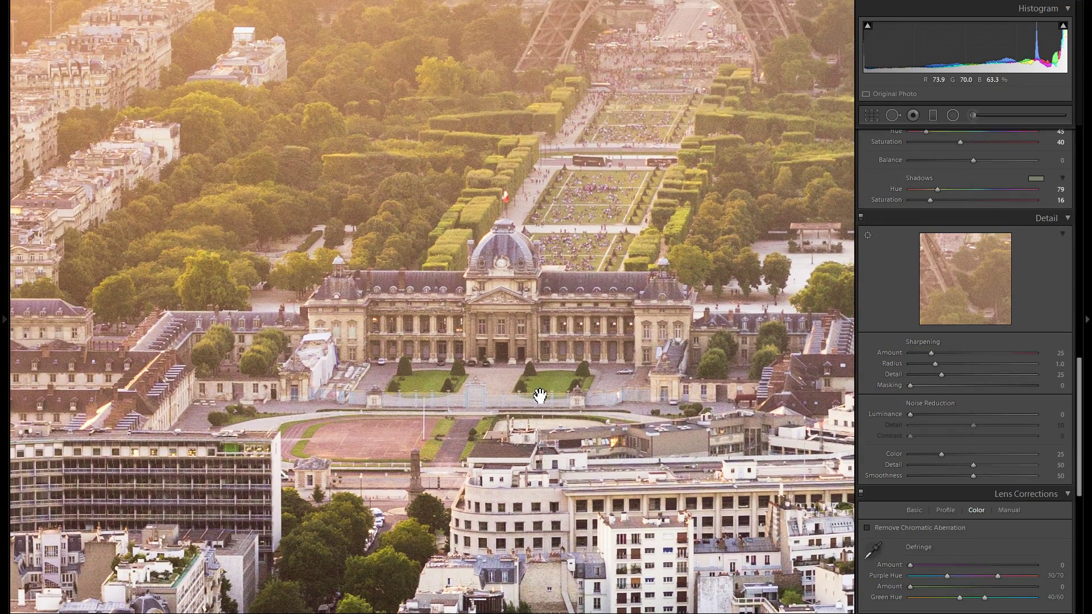
left_click_drag(540, 396, 434, 337)
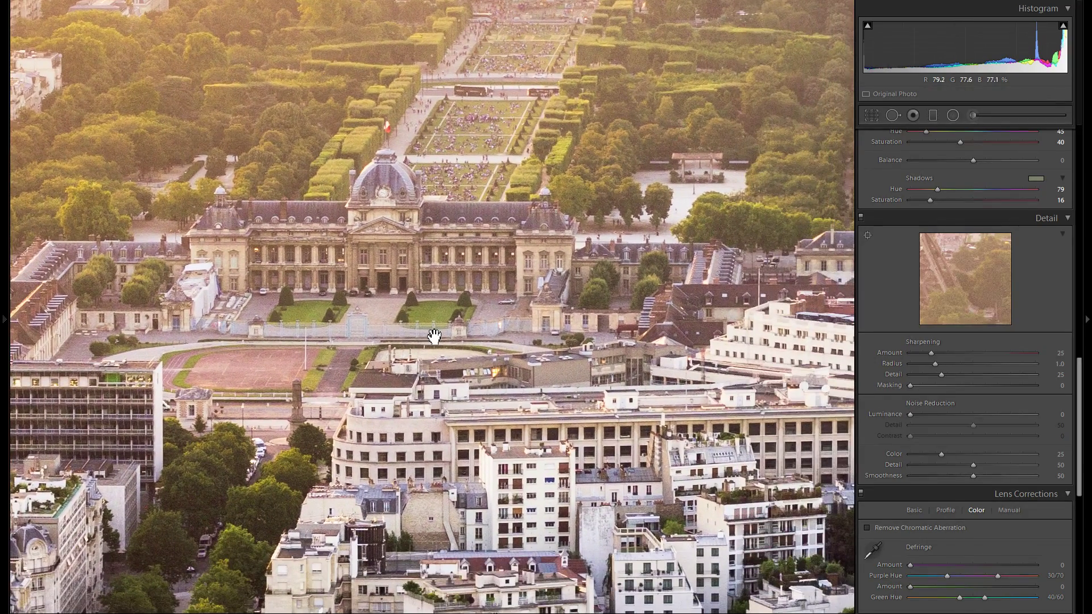
left_click_drag(648, 324, 636, 376)
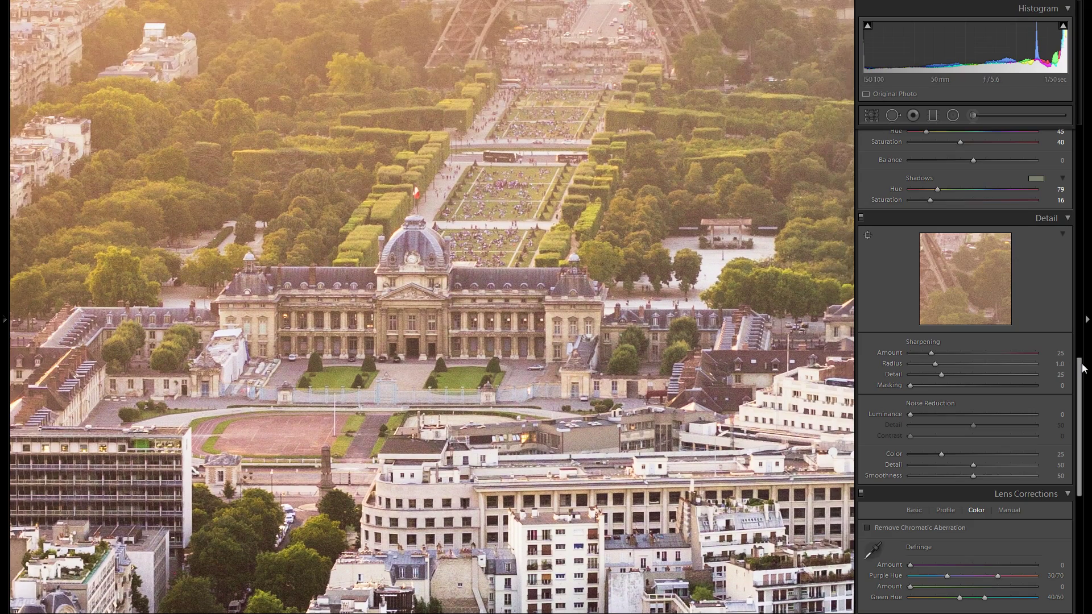
left_click(959, 353)
left_click_drag(944, 353, 1015, 353)
scroll(422, 194, "down", 5)
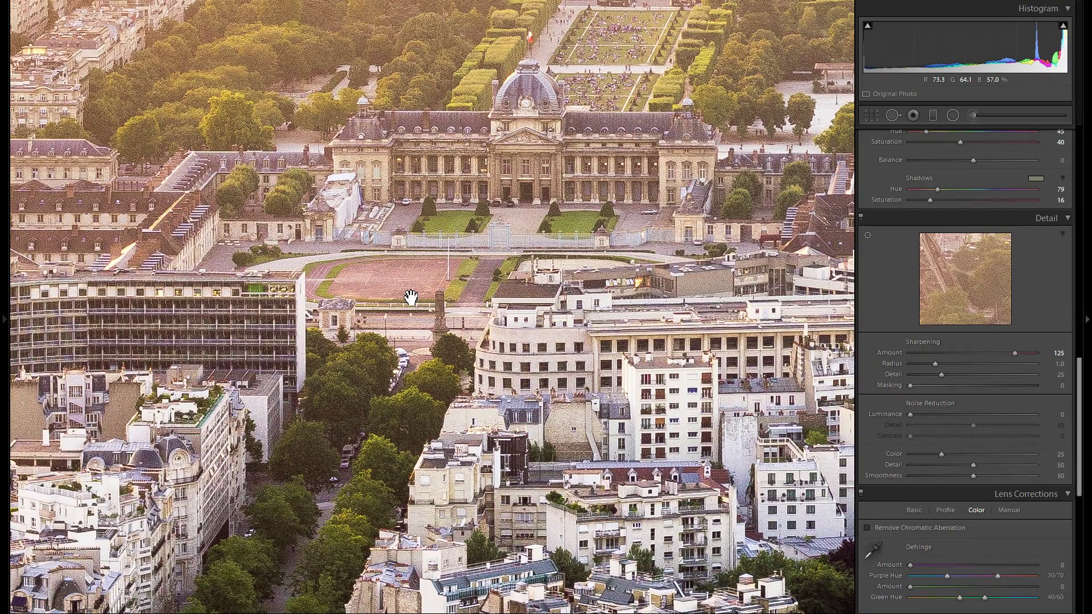
- Reduce the sharpening amount to 50 and finally to 40, checking the palace and rooftops up close
left_click_drag(984, 349, 977, 354)
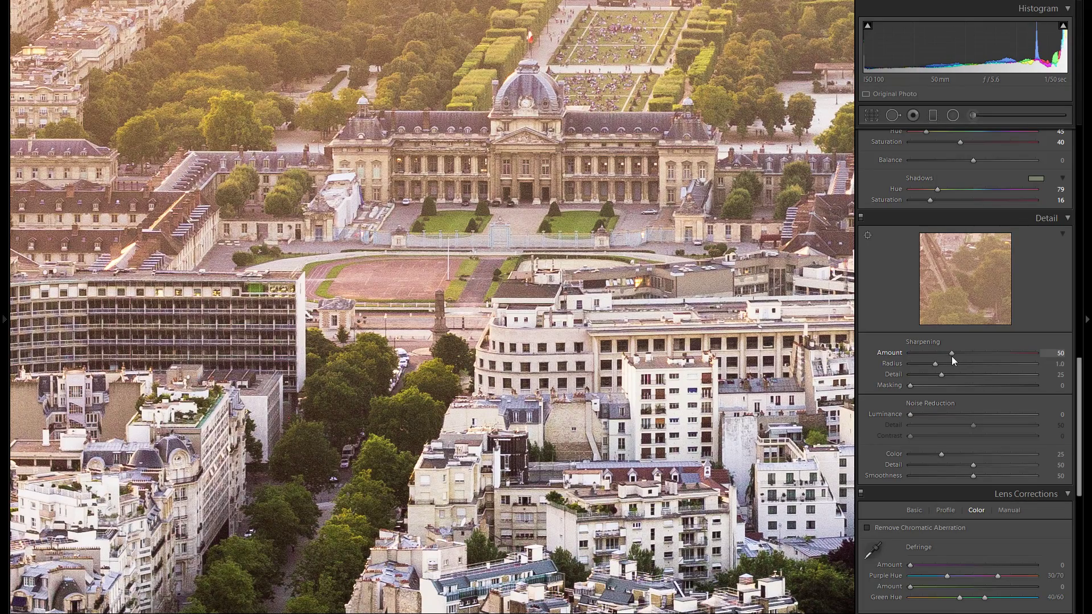
left_click_drag(647, 300, 529, 363)
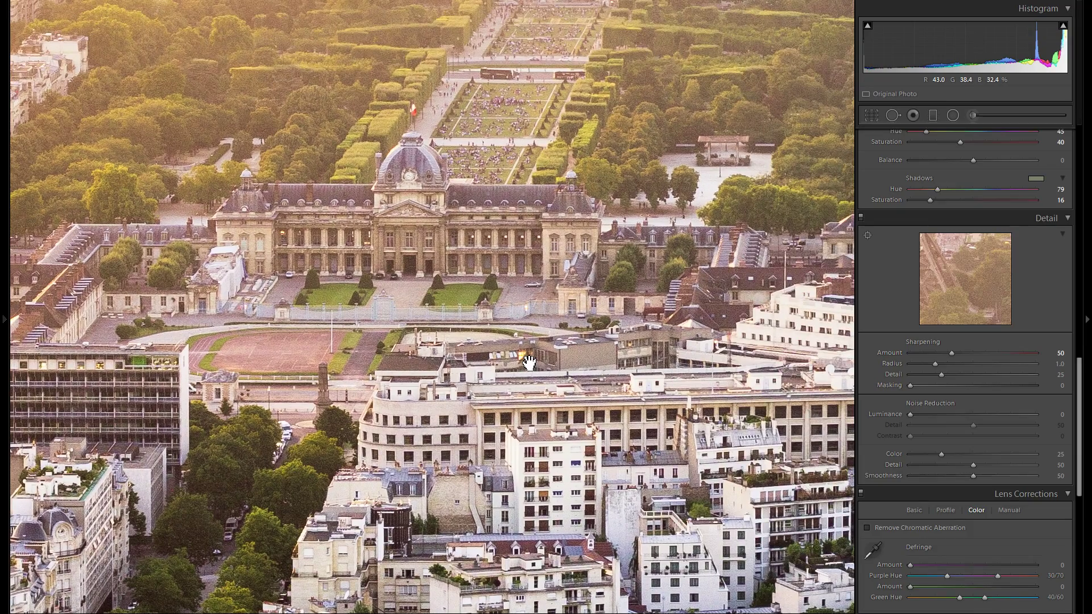
left_click_drag(494, 302, 556, 338)
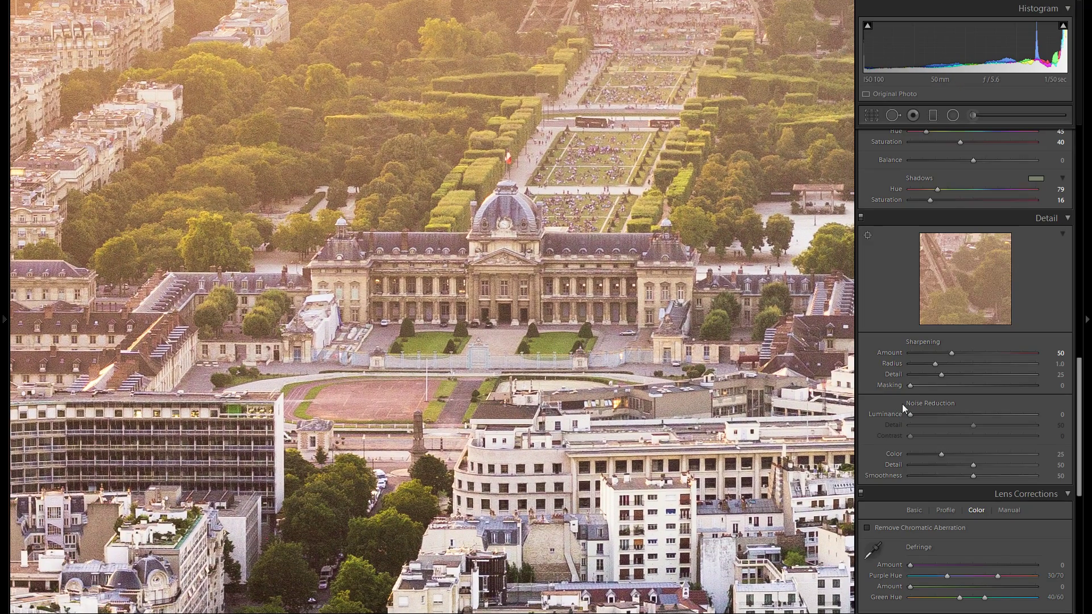
left_click_drag(951, 353, 947, 356)
- Restrict sharpening to the photo's edges with a masking value of 64, using the black-and-white mask preview
left_click(535, 306)
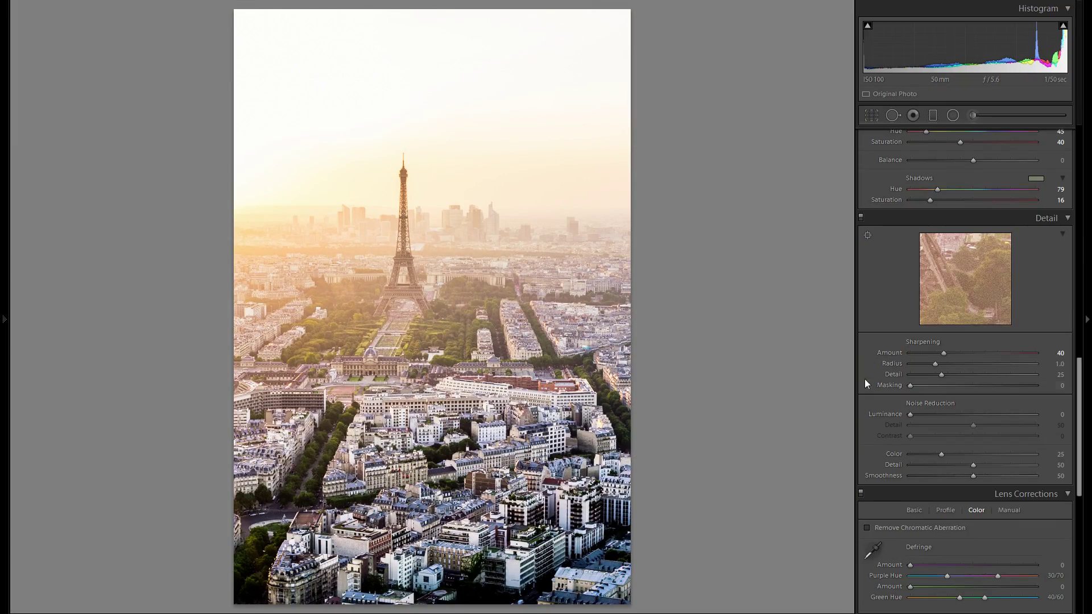
key("alt")
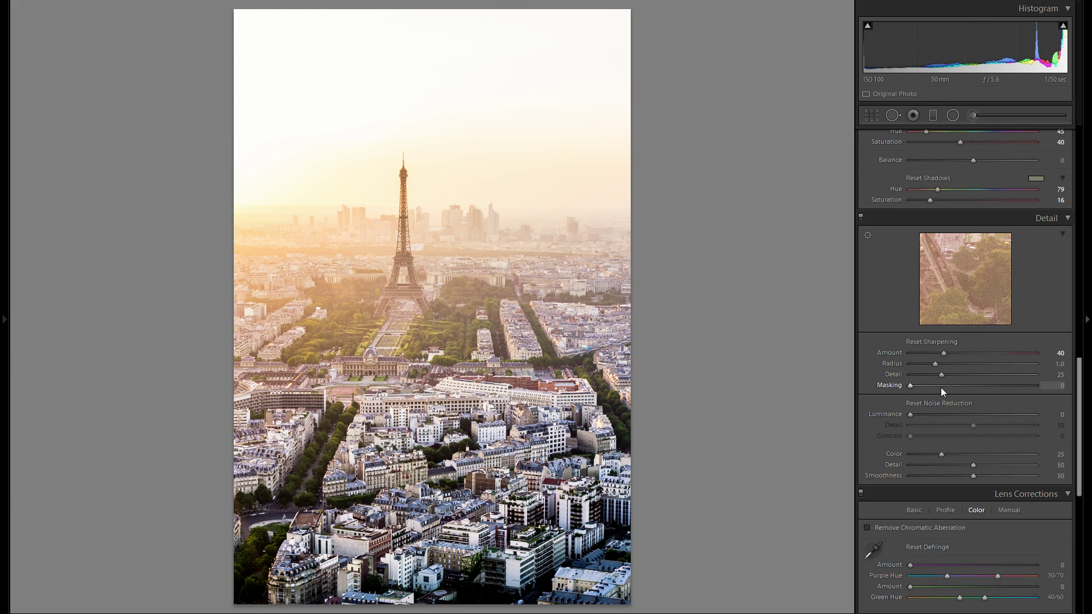
left_click_drag(940, 389, 985, 391)
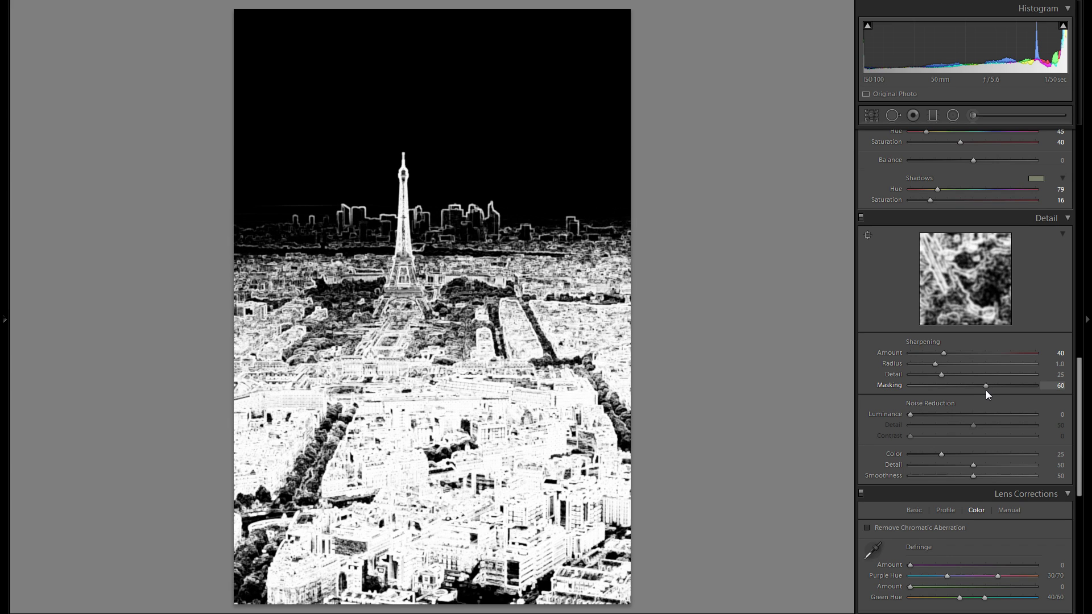
mouse_move(988, 391)
left_mouse_down()
mouse_move(1006, 390)
mouse_move(923, 389)
mouse_move(989, 393)
left_mouse_up()
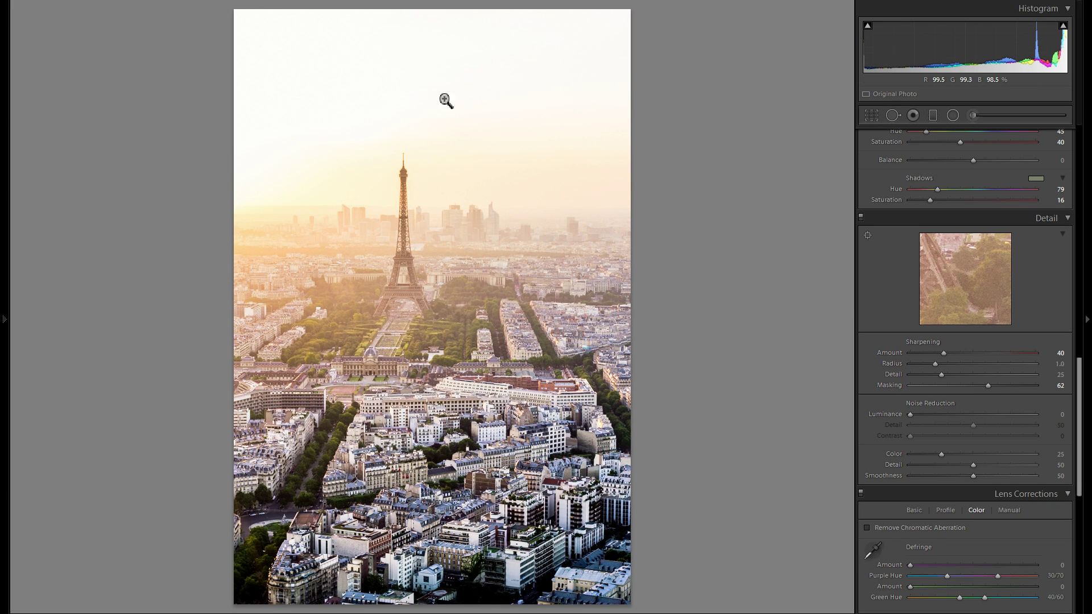
left_click(405, 365)
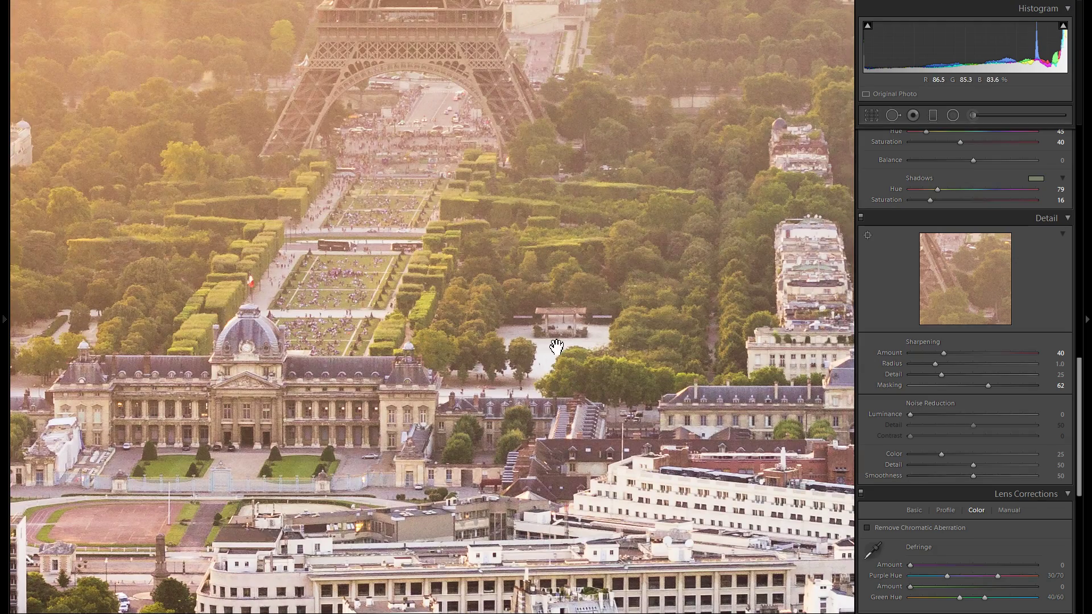
left_click(988, 386, "alt")
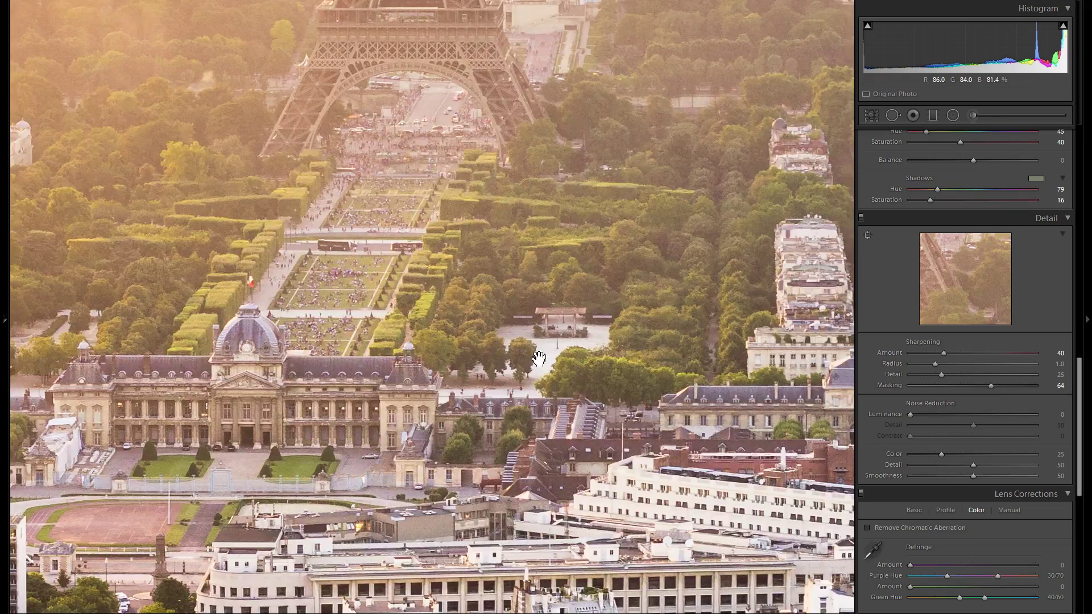
- Inspect the sharpened buildings, reset the sharpening amount and masking to their defaults for comparison, and undo both resets
mouse_move(471, 421)
left_mouse_down()
mouse_move(523, 400)
mouse_move(516, 386)
mouse_move(615, 316)
mouse_move(473, 399)
left_mouse_up()
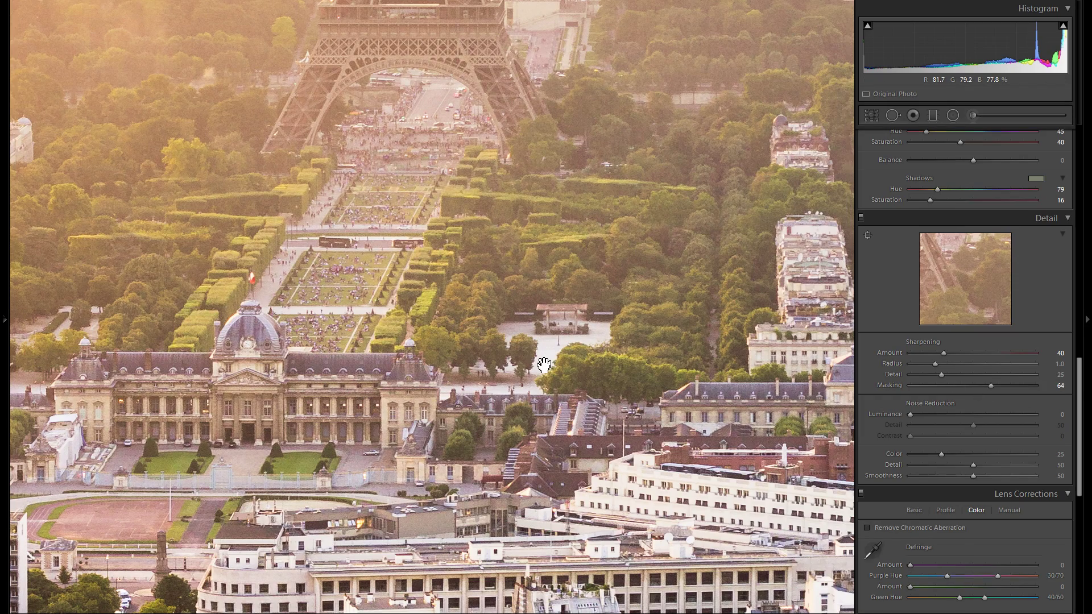
left_click_drag(545, 369, 597, 330)
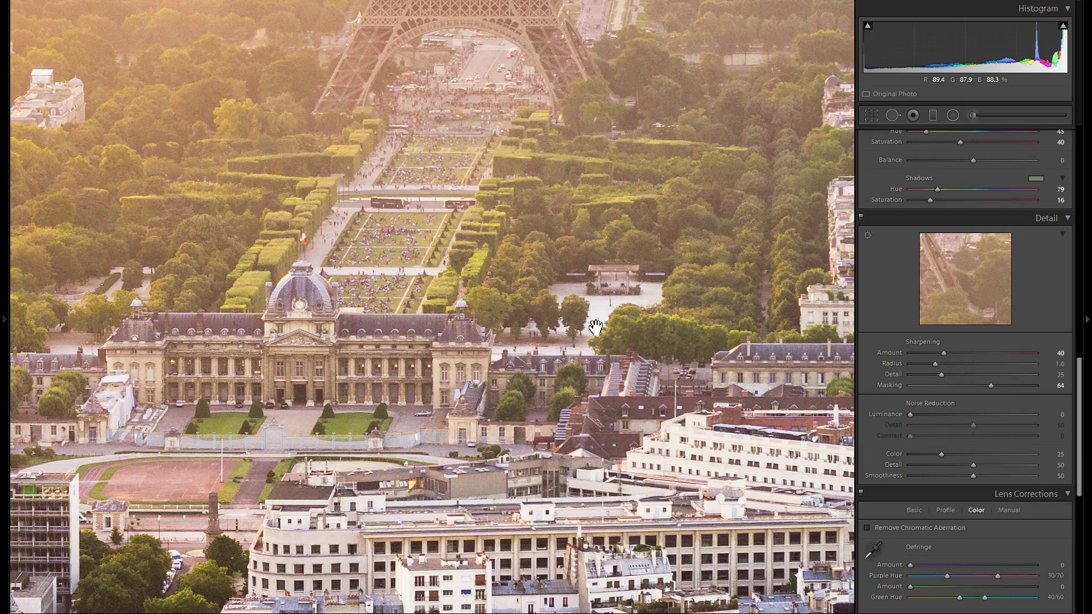
scroll(596, 327, "down", 5)
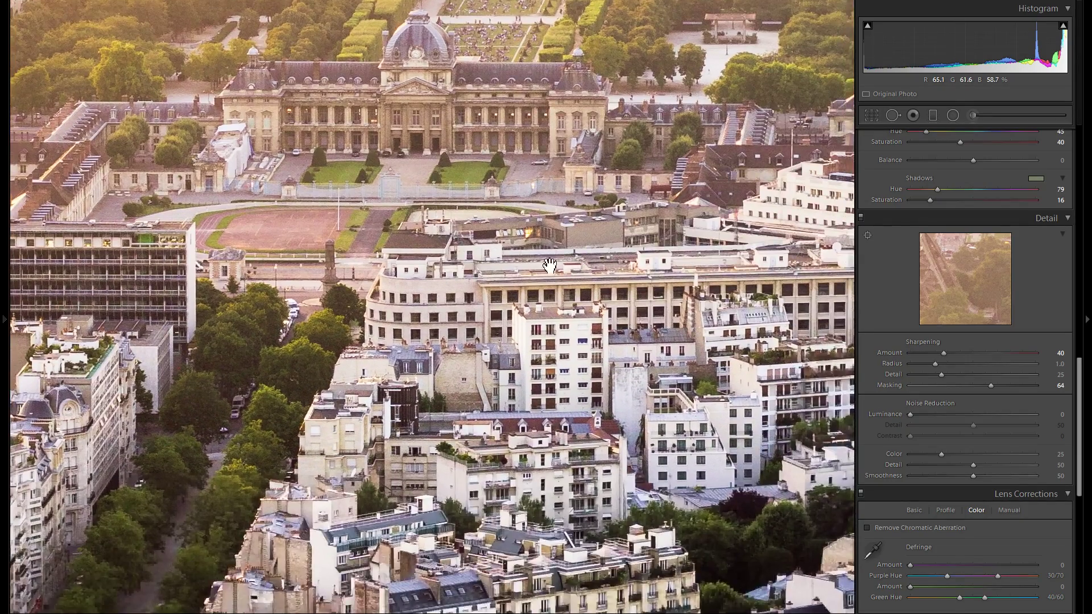
left_click_drag(548, 266, 645, 270)
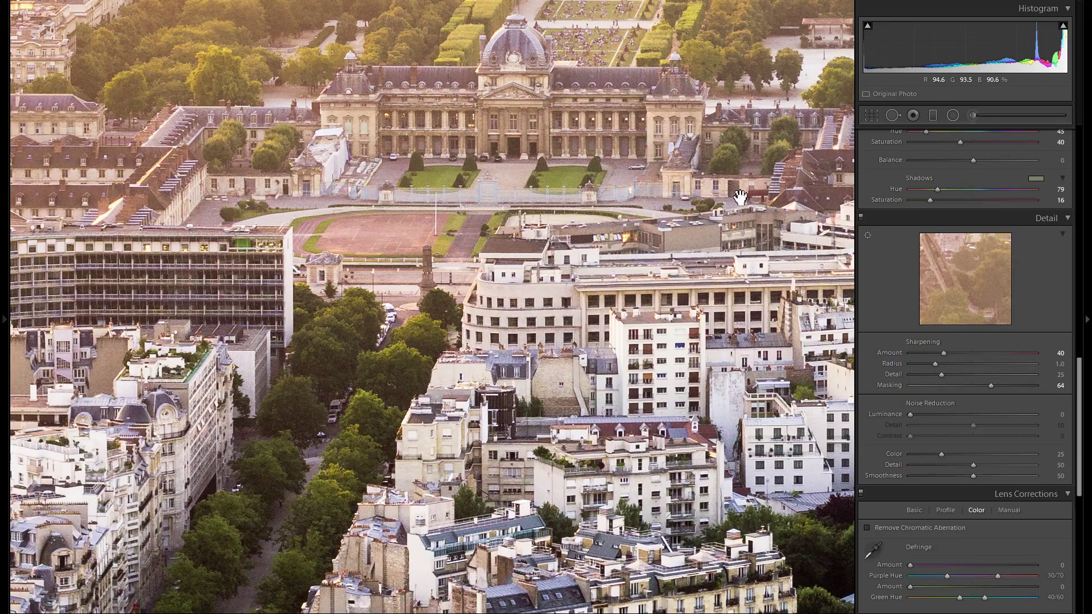
left_click_drag(803, 210, 804, 318)
double_click(889, 354)
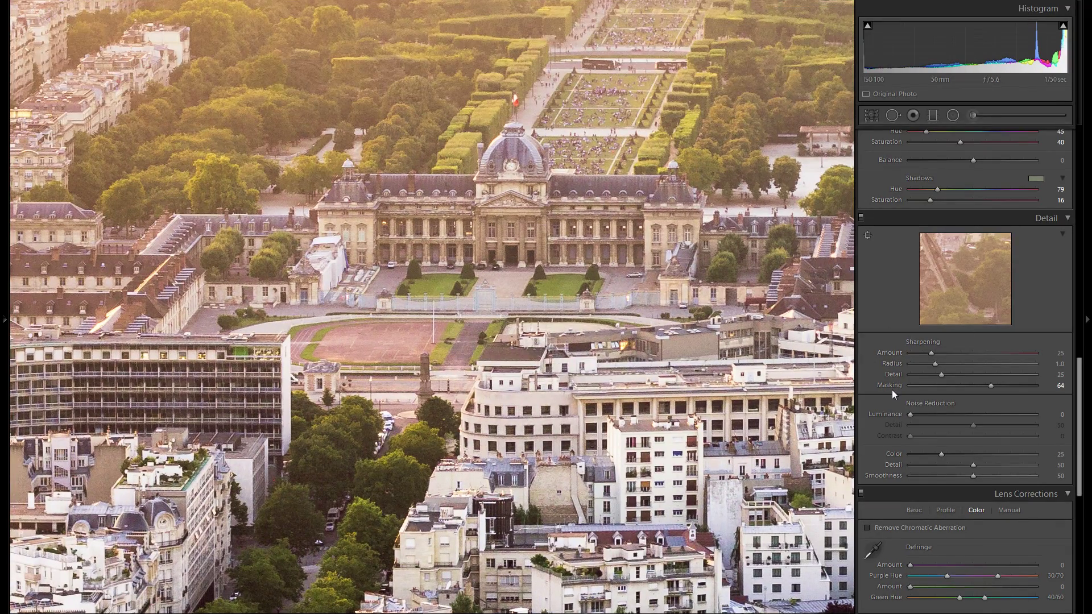
double_click(891, 387)
key("ctrl+z")
key("ctrl+z")
- Try luminance noise reduction at 44 and other strengths on the palace area, and return it to 0
left_click_drag(632, 255, 538, 330)
left_click_drag(439, 324, 455, 235)
left_click_drag(477, 334, 484, 276)
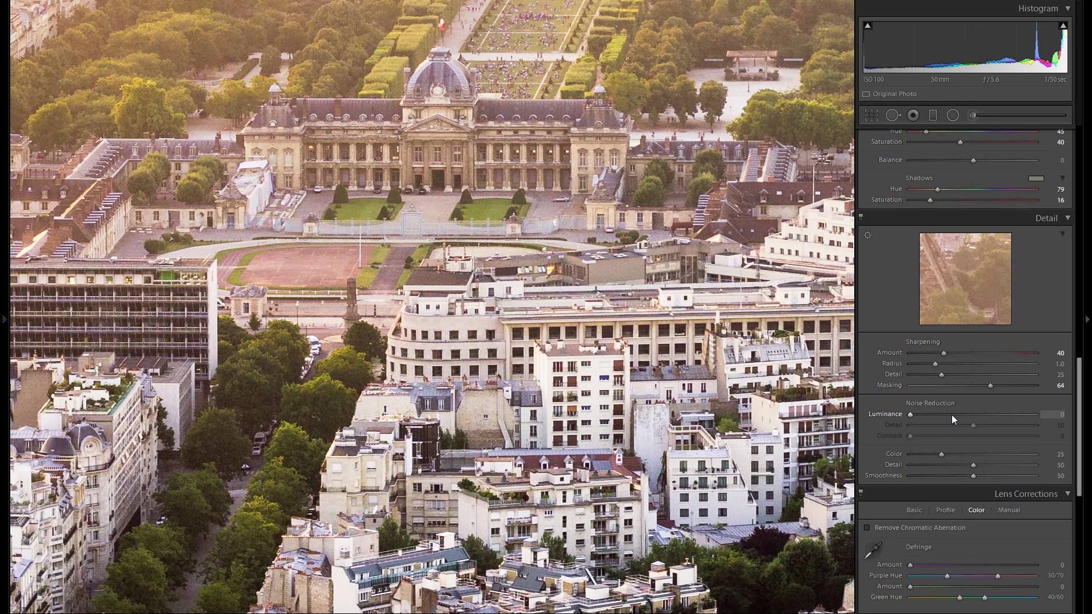
left_click_drag(954, 416, 959, 416)
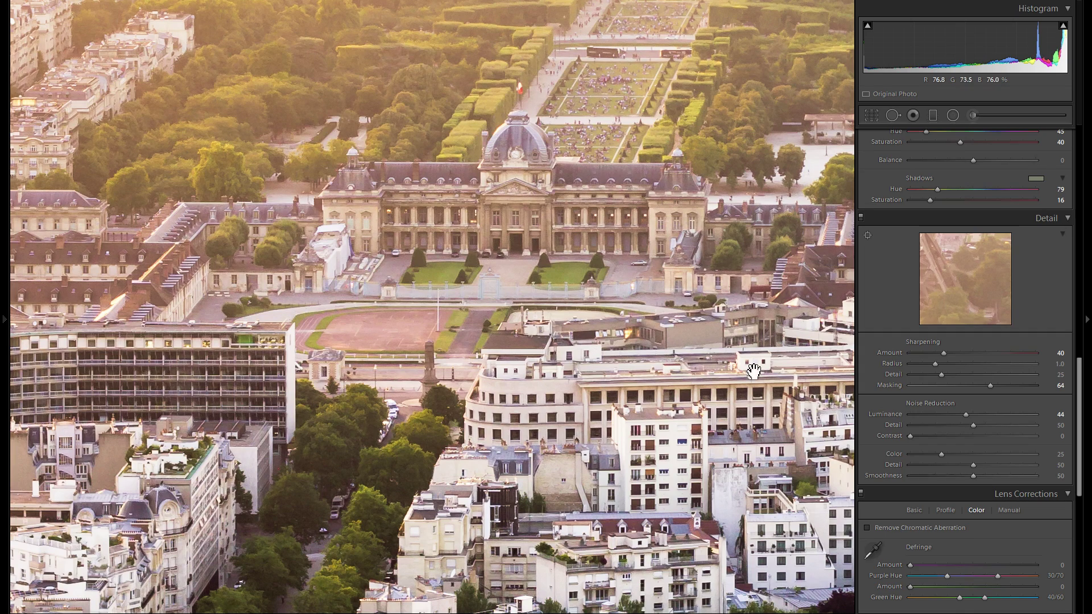
double_click(885, 415)
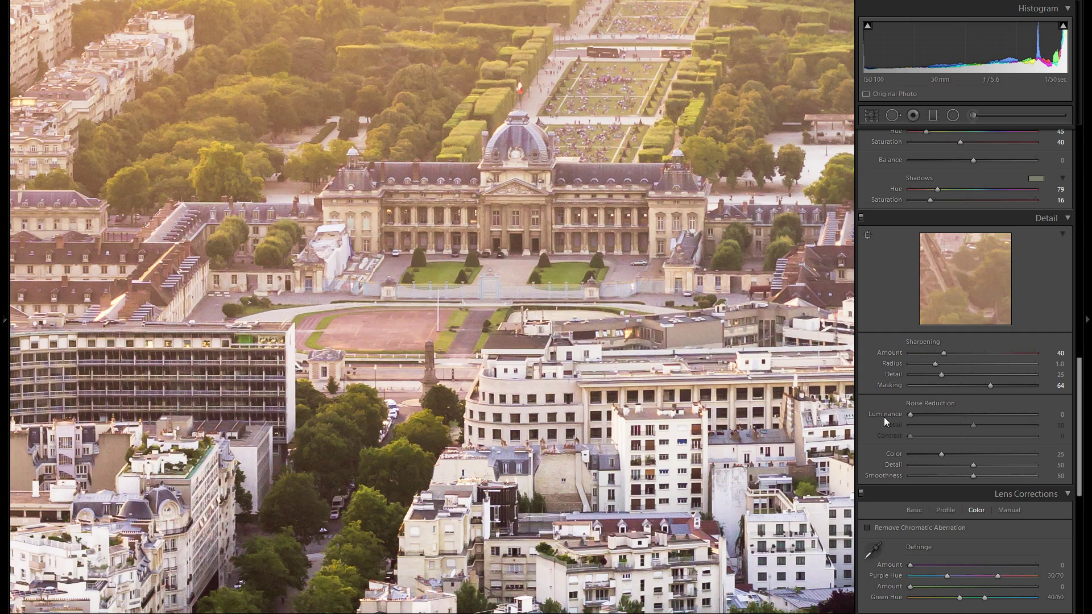
left_click(998, 416)
left_click_drag(998, 416, 946, 414)
left_click_drag(951, 413, 905, 419)
- Raise the color noise reduction to 75, checking the palace, trees and nearby buildings up close
left_click_drag(435, 216, 539, 295)
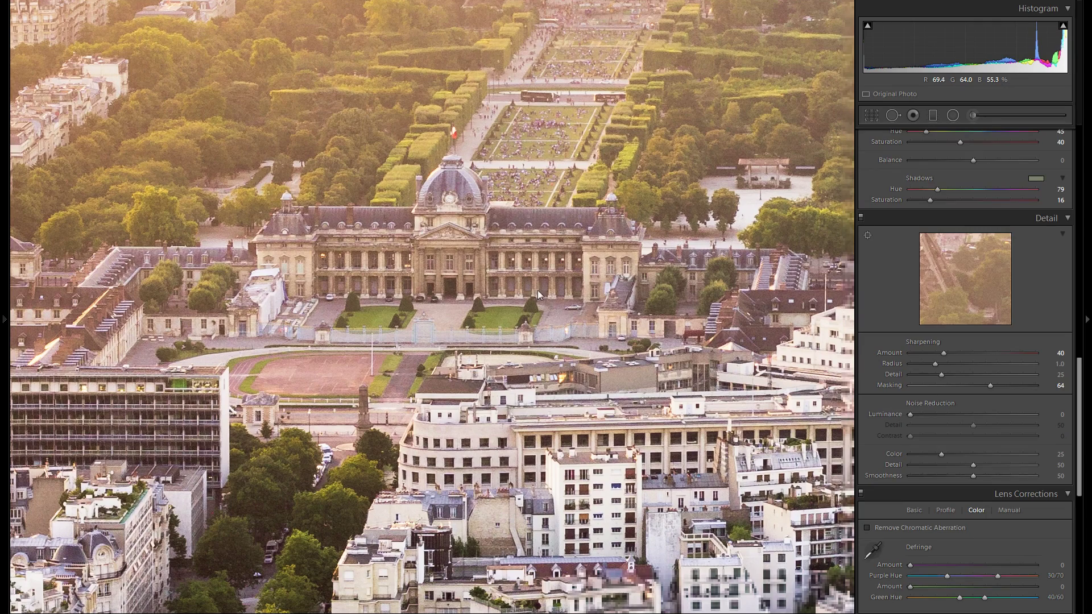
scroll(905, 393, "down", 3)
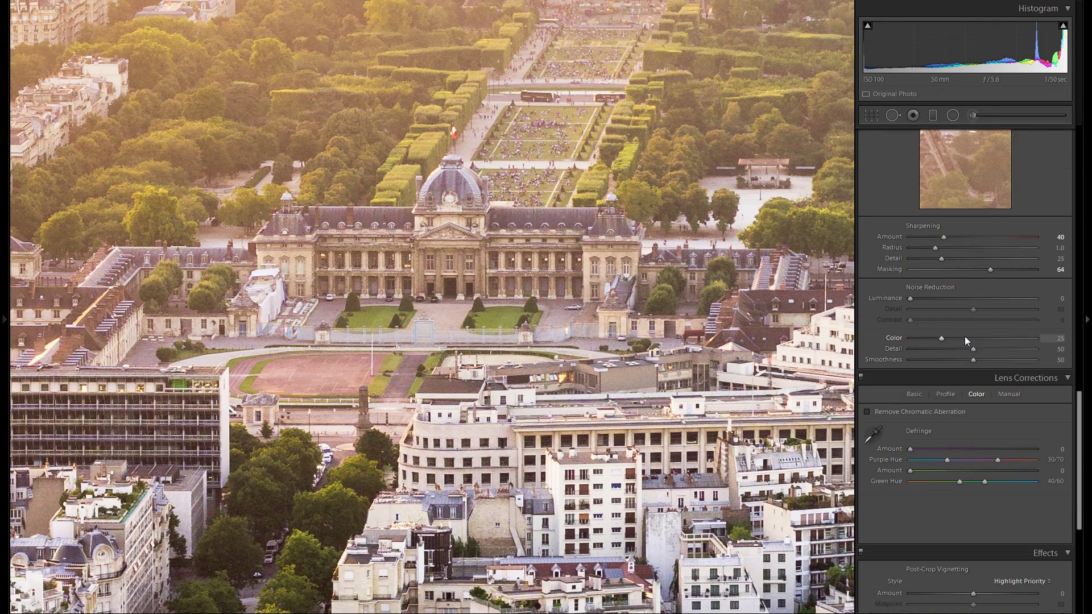
scroll(980, 349, "up", 3)
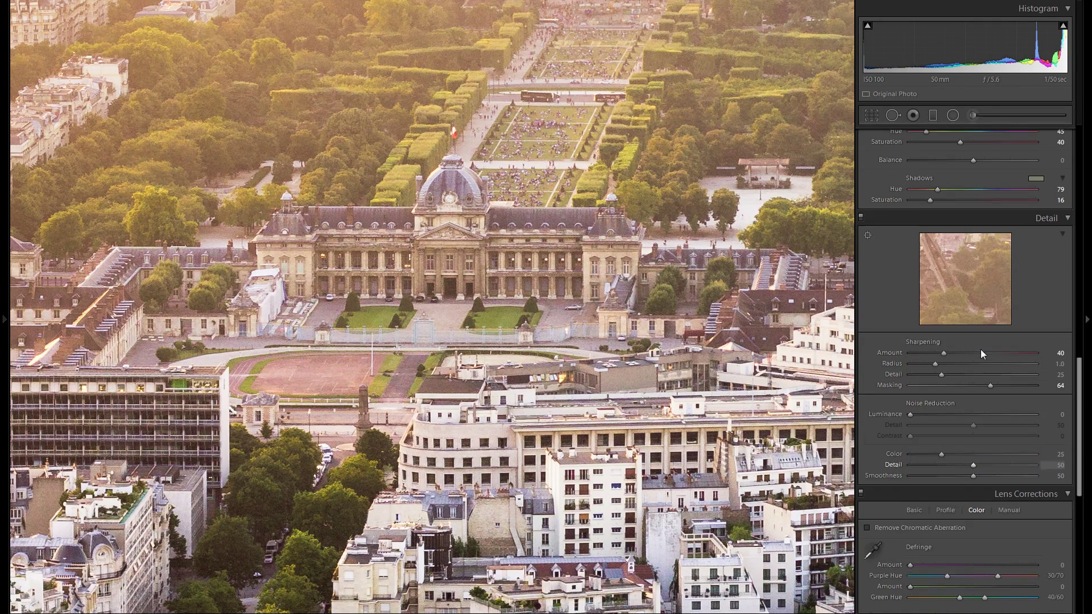
scroll(957, 452, "down", 3)
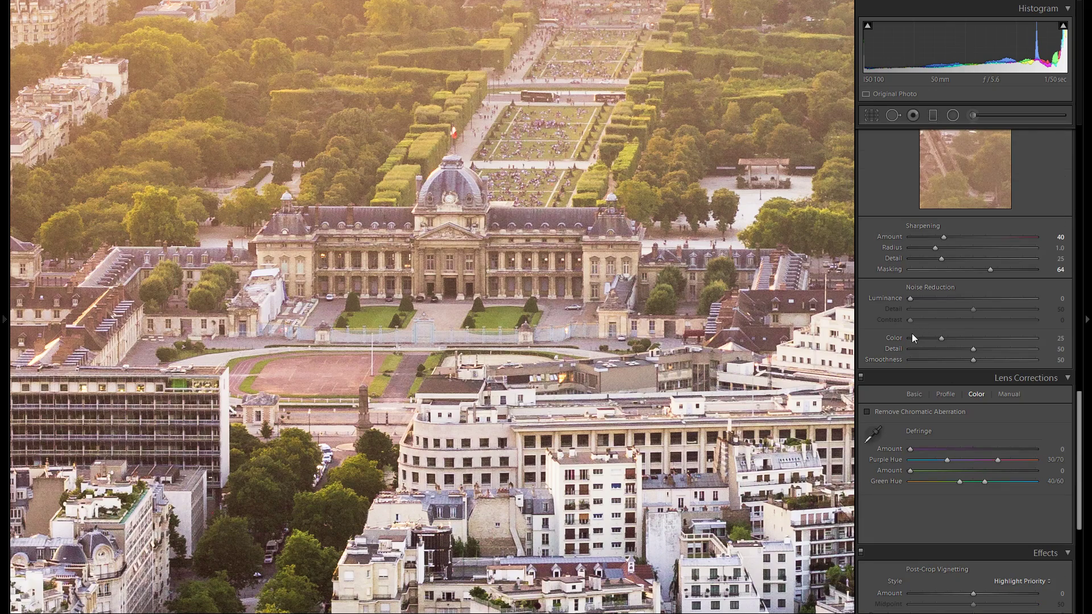
left_click_drag(619, 331, 701, 378)
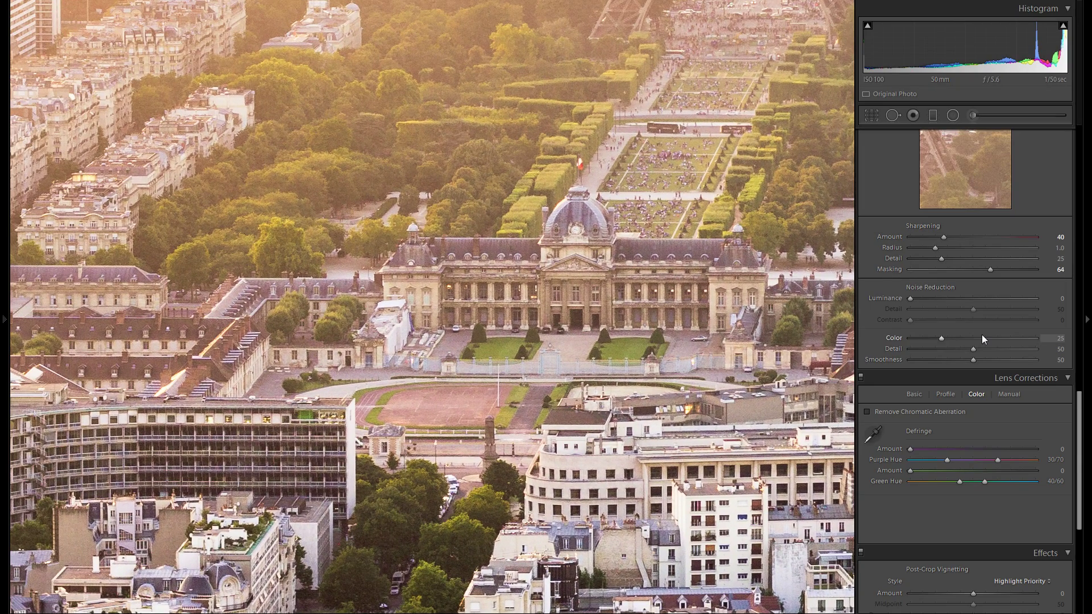
left_click_drag(652, 372, 686, 367)
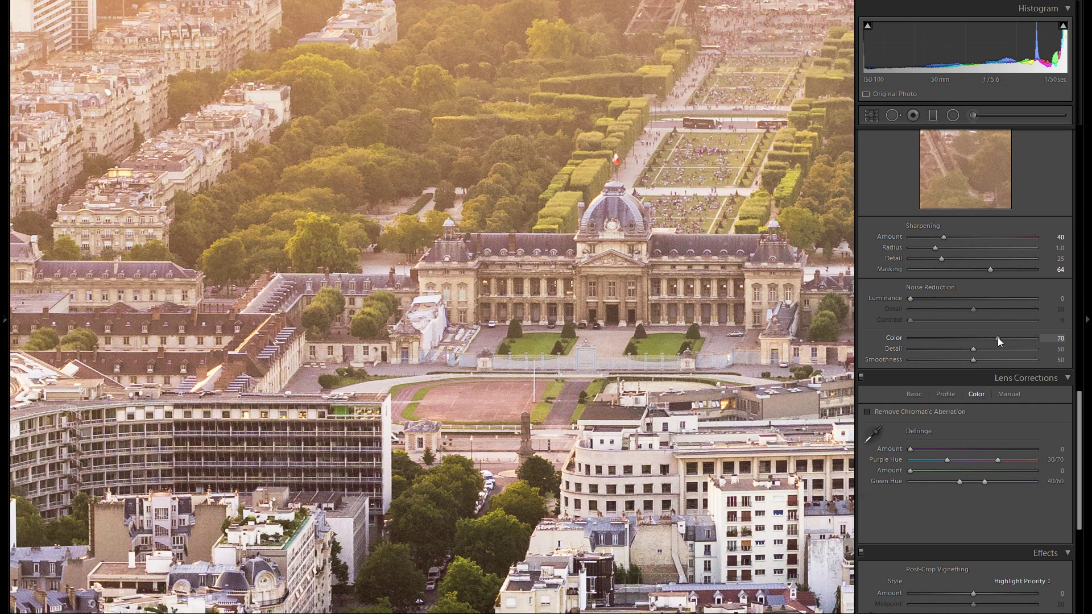
left_click_drag(757, 364, 677, 364)
left_click_drag(538, 380, 612, 348)
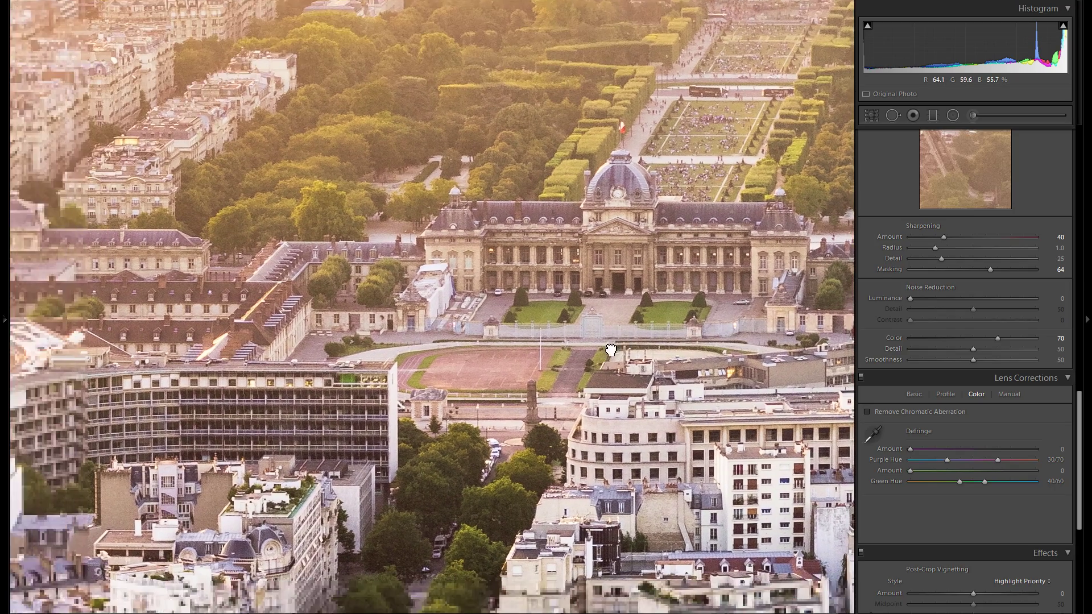
left_click_drag(305, 383, 455, 341)
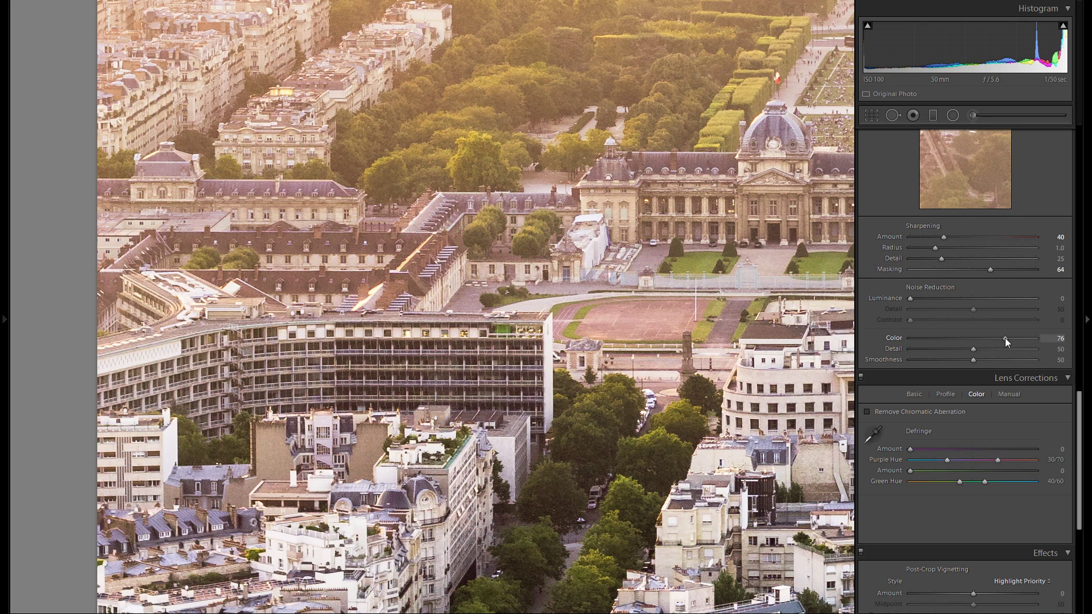
left_click(573, 410)
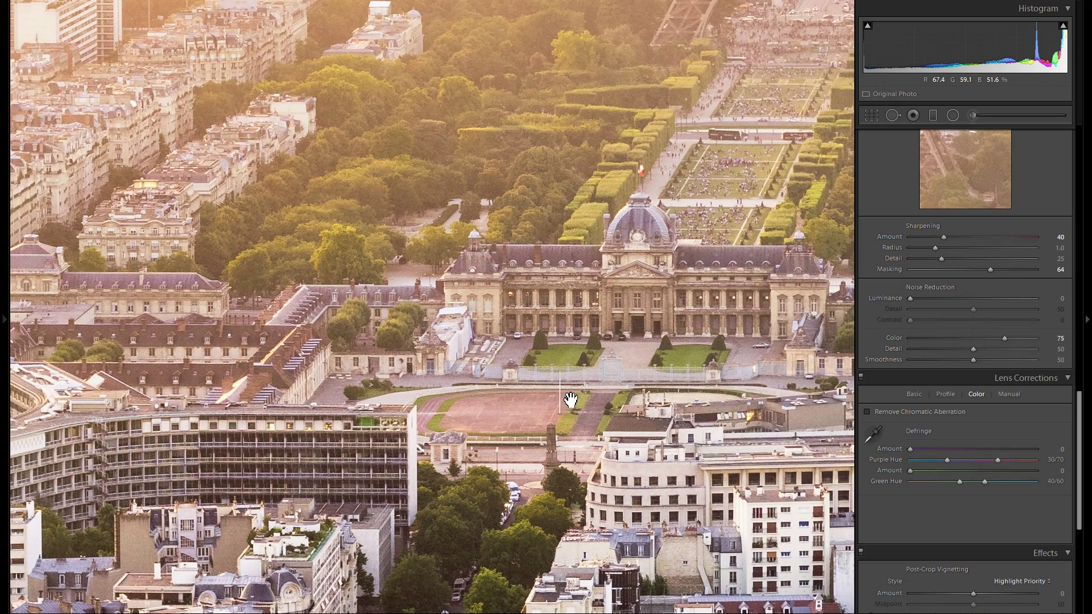
left_click(547, 396)
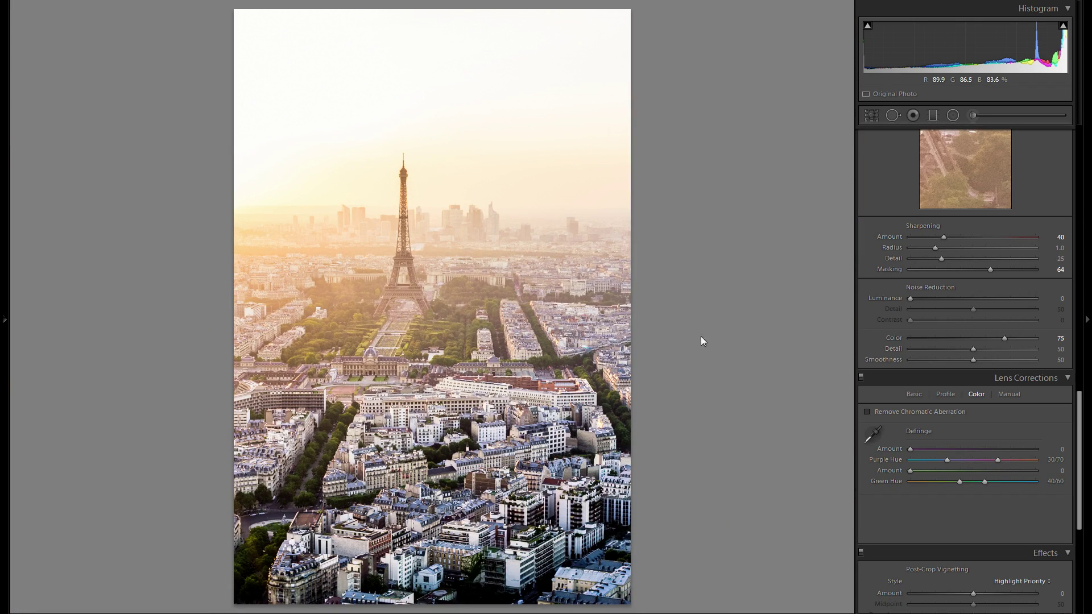
- Enable lens profile corrections for the Canon EF 50mm f/1.8 II and compare the photo with and without them
scroll(1006, 366, "down", 3)
left_click(938, 278)
left_click(923, 293)
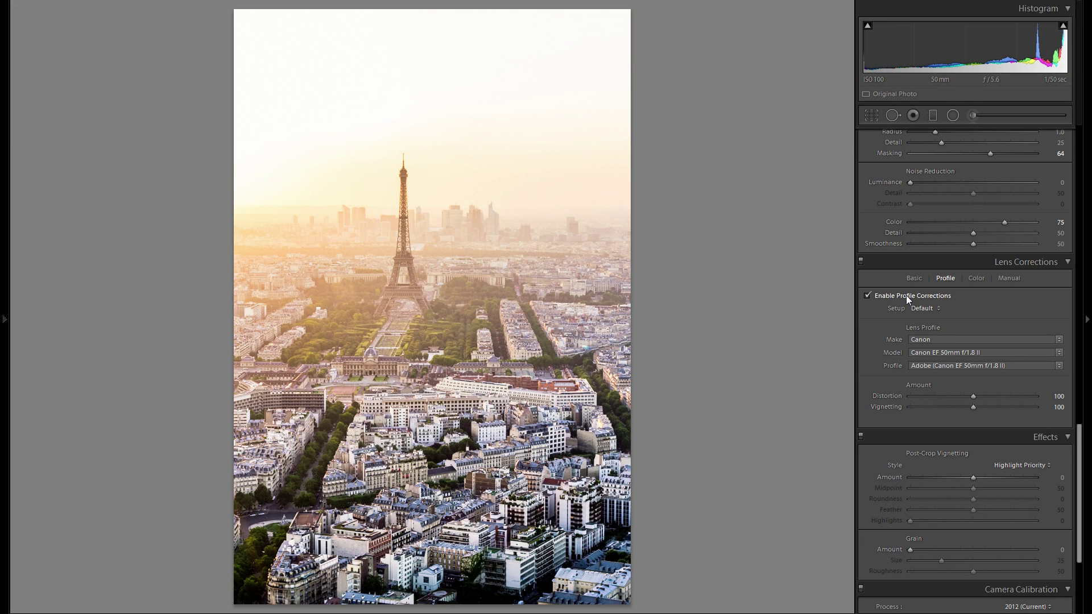
left_click(907, 296)
left_click(906, 295)
left_click_drag(940, 398, 973, 356)
- Turn on chromatic aberration removal in the lens corrections
left_click(976, 277)
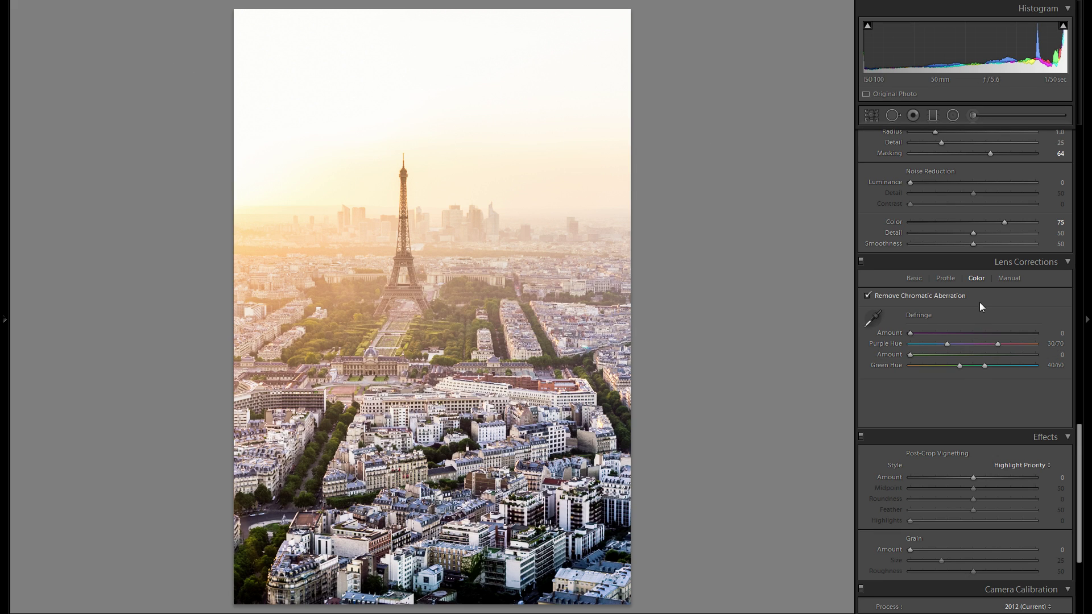
scroll(988, 326, "down", 2)
scroll(988, 327, "up", 1)
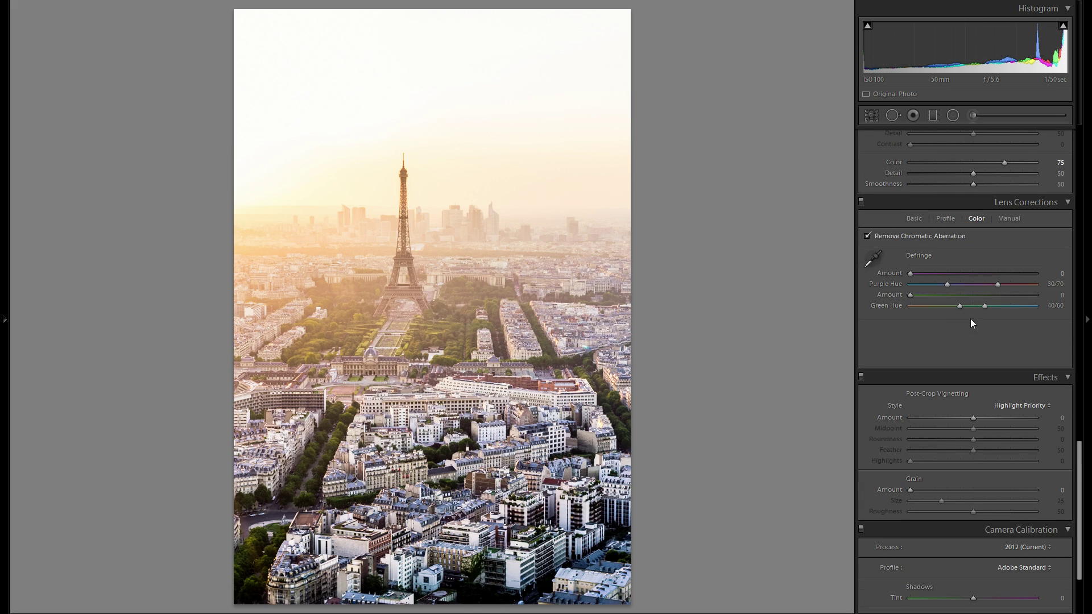
- Try subtle post-crop vignette darkening at amounts such as -20, -10 and -6, and reset the amount to 0
scroll(1001, 336, "down", 2)
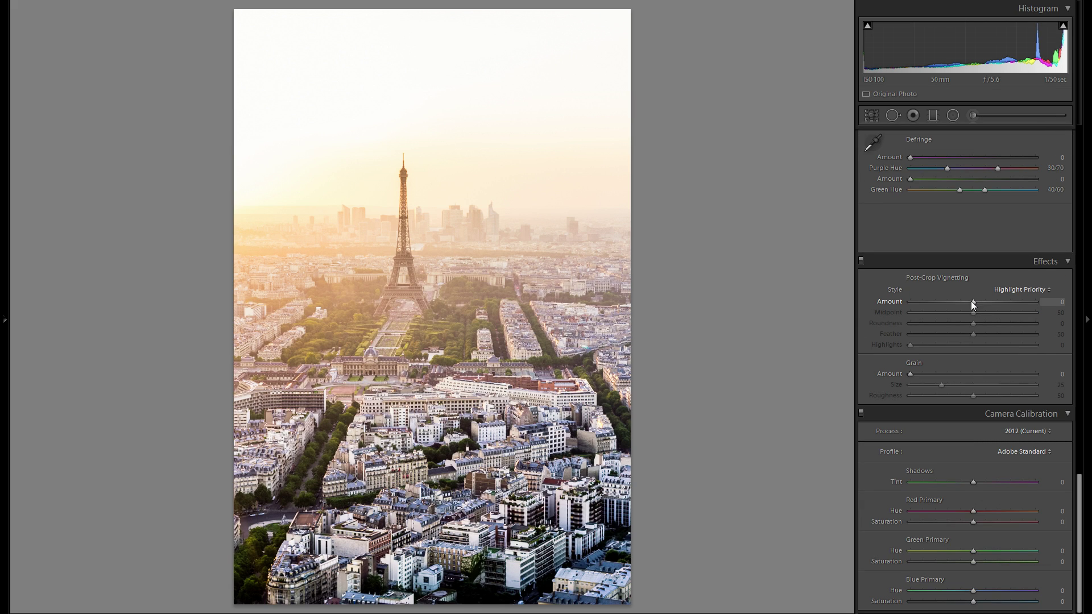
left_click_drag(976, 303, 961, 302)
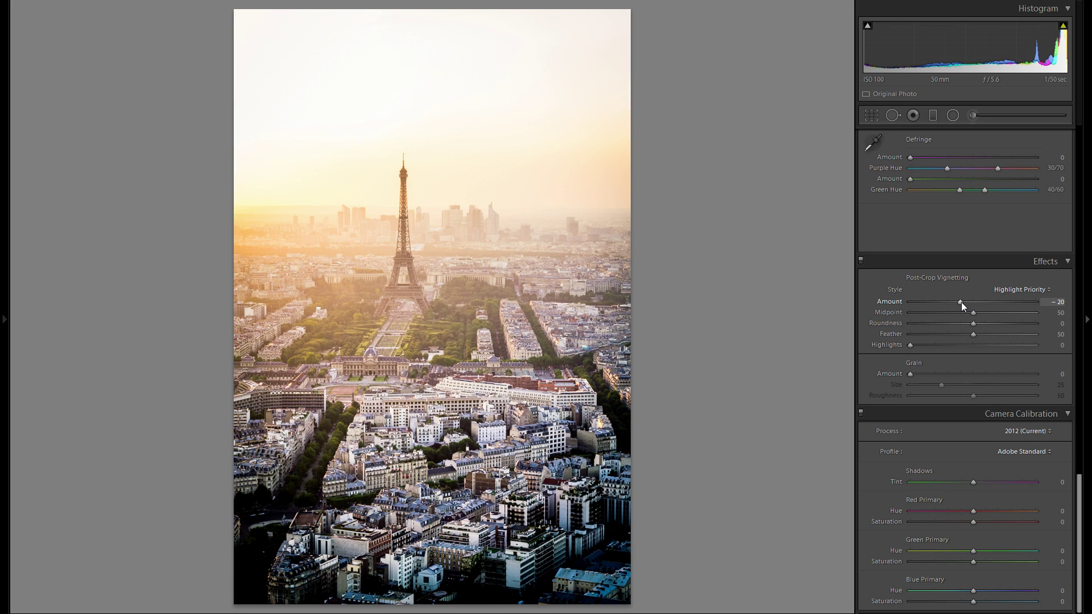
double_click(895, 301)
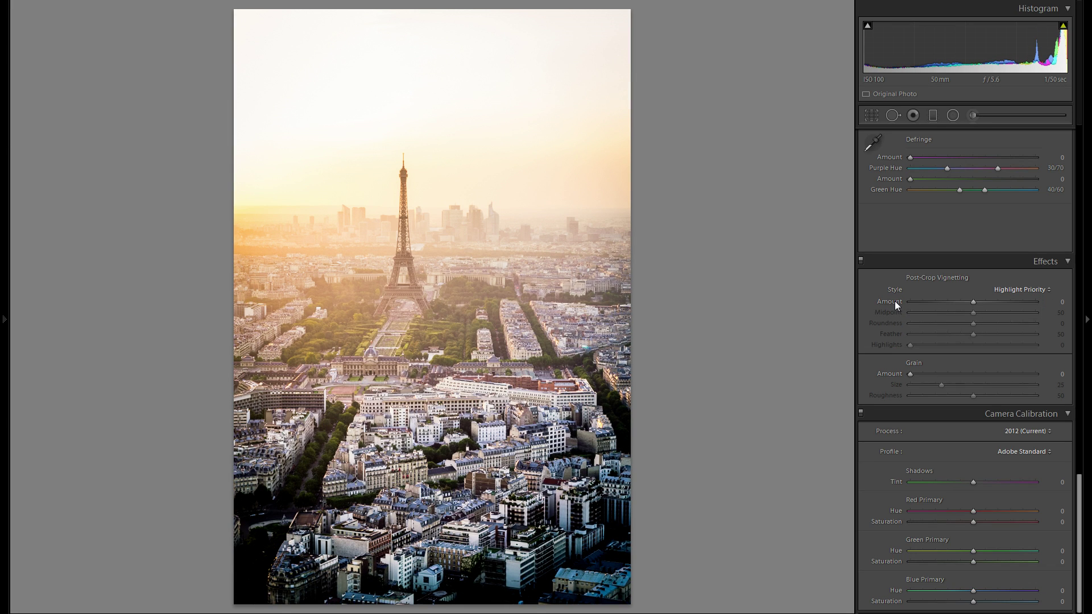
left_click_drag(974, 302, 969, 302)
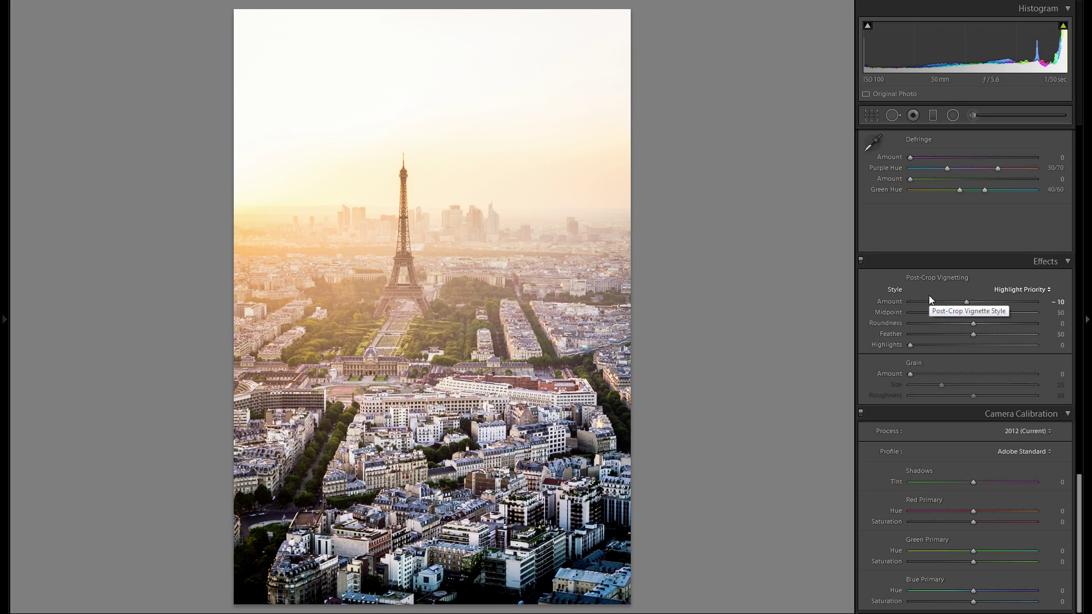
double_click(896, 302)
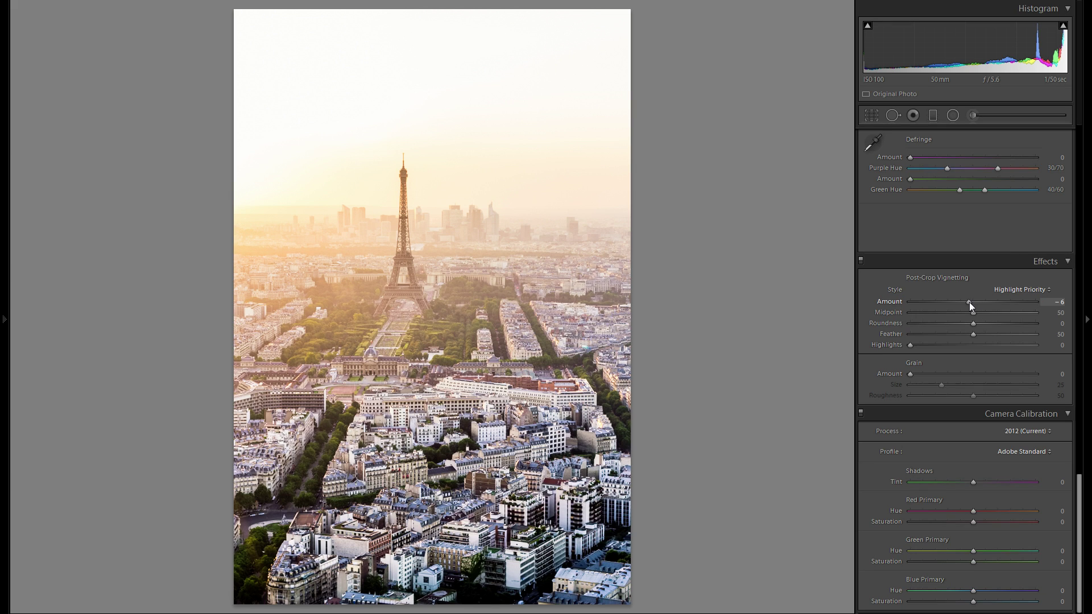
left_click_drag(969, 302, 968, 303)
double_click(897, 300)
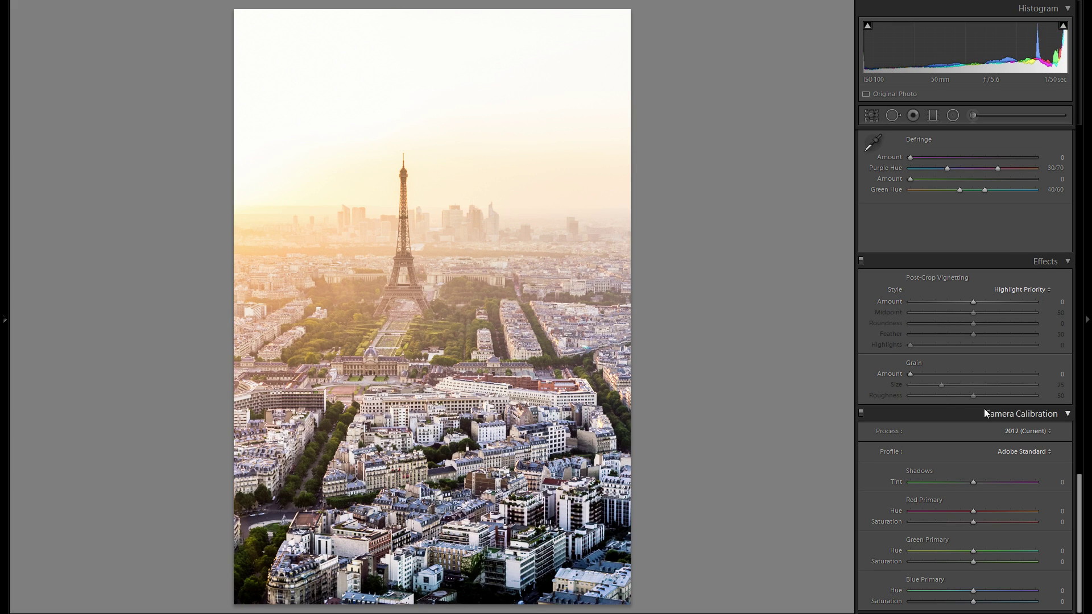
- Try the Camera Faithful, Landscape, Neutral, Portrait and Standard calibration profiles on the photo, and return to Adobe Standard
left_click(1024, 452)
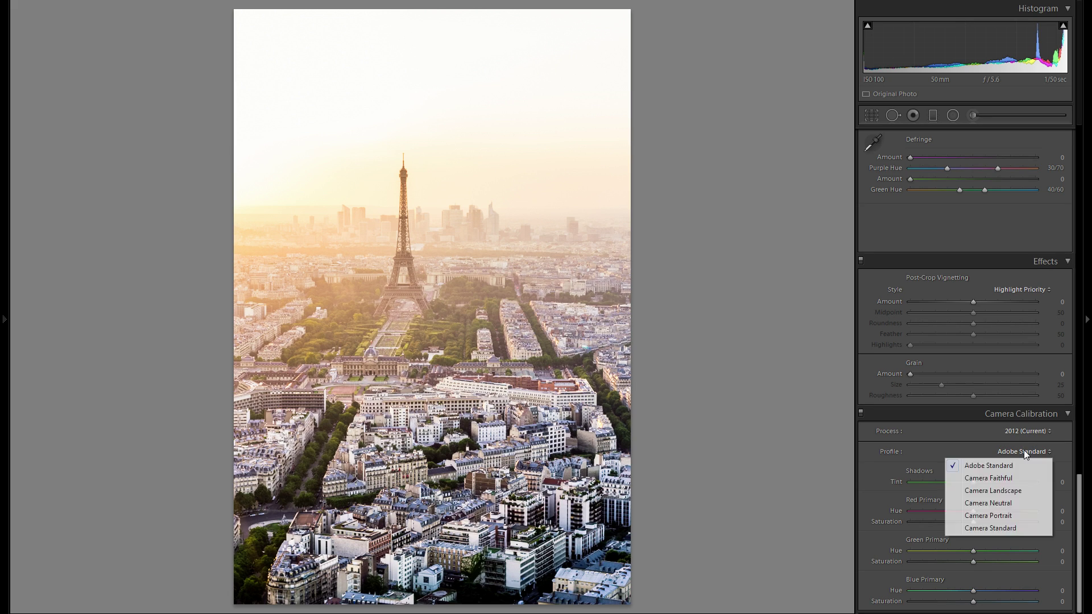
left_click(1018, 480)
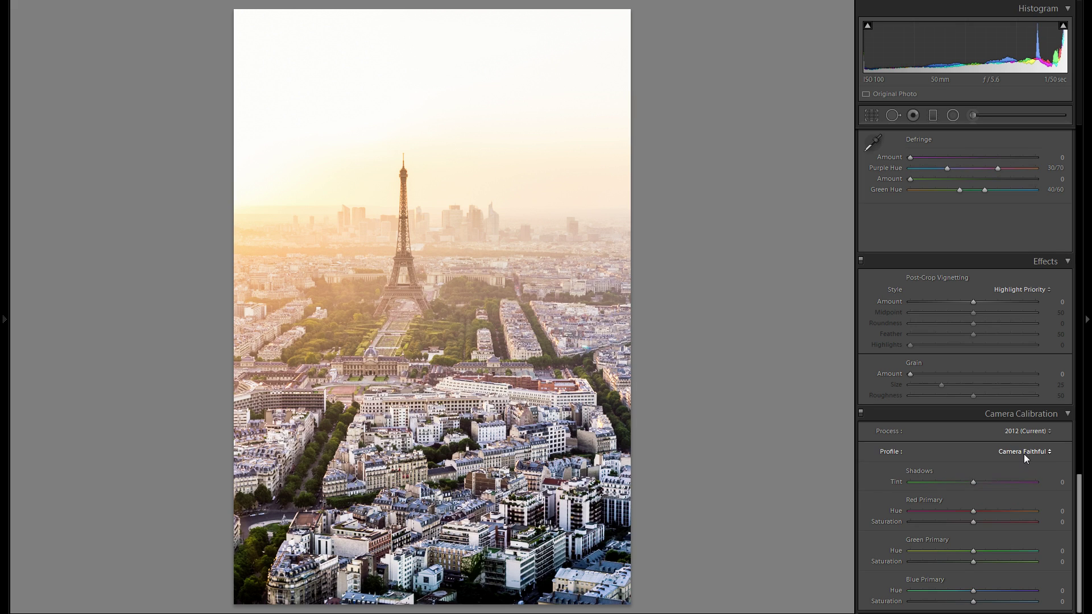
left_click(1024, 454)
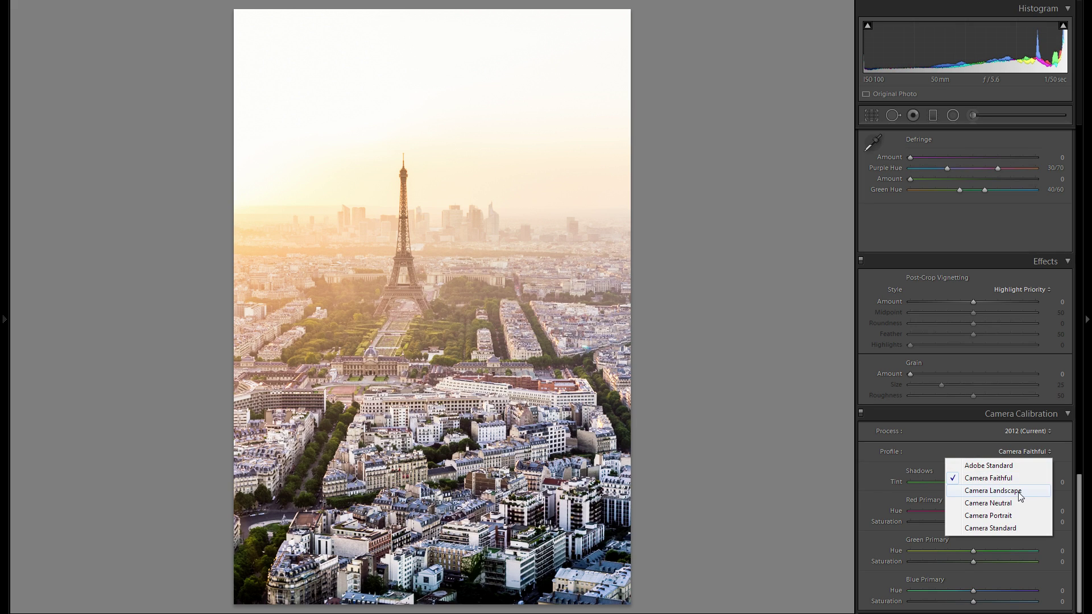
left_click(1020, 493)
left_click(1024, 452)
left_click(1008, 504)
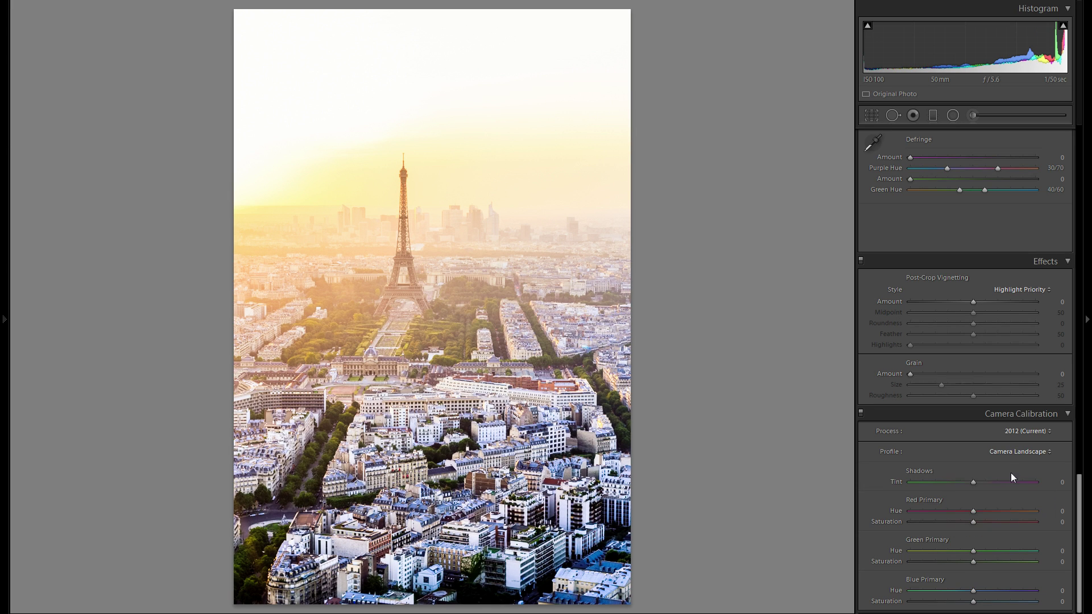
left_click(1010, 452)
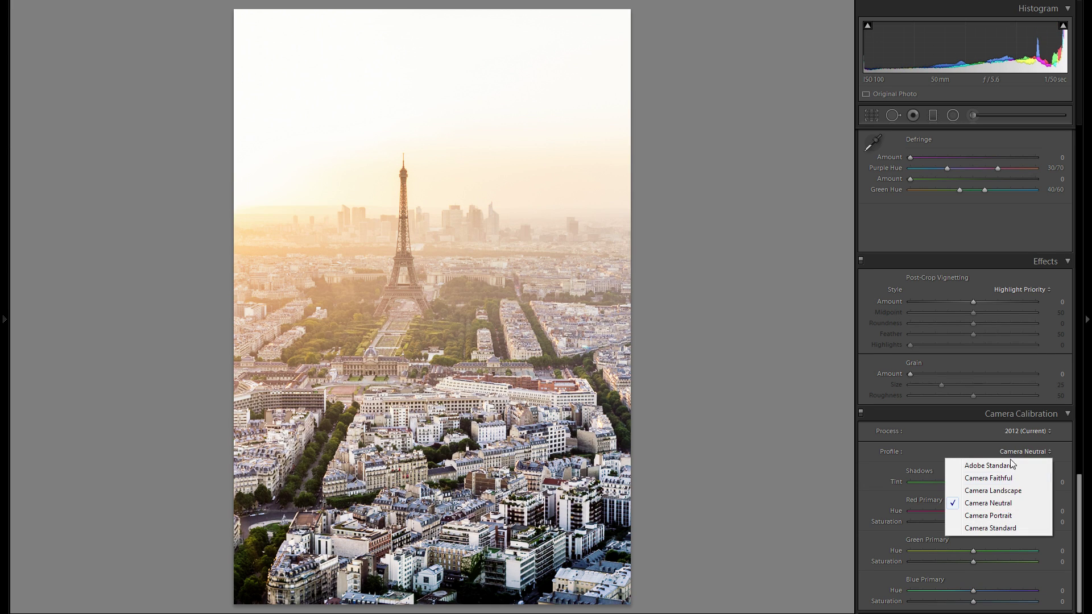
left_click(1005, 517)
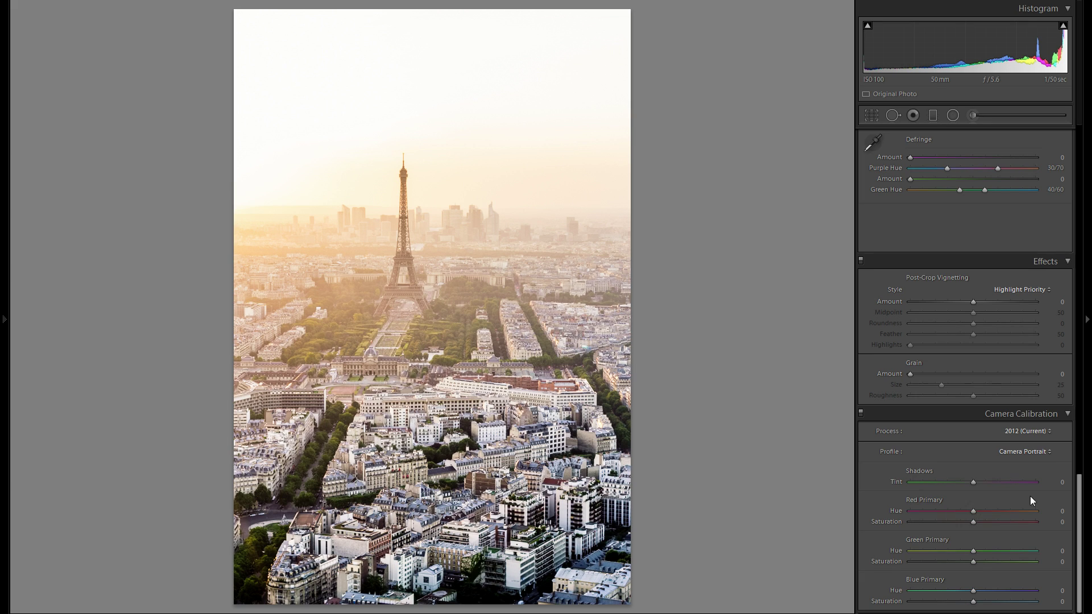
left_click(1015, 453)
left_click(991, 527)
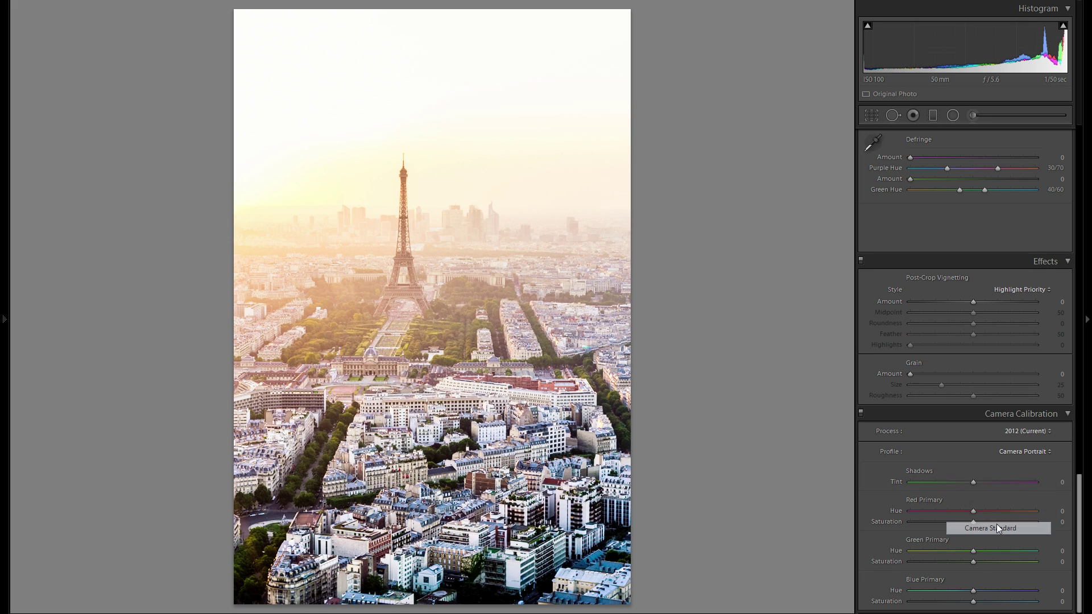
left_click(1020, 460)
left_click(1014, 465)
- Compare the Camera Faithful, Neutral, Portrait and Standard calibration profiles once more, and restore Adobe Standard
left_click(1026, 459)
left_click(1019, 478)
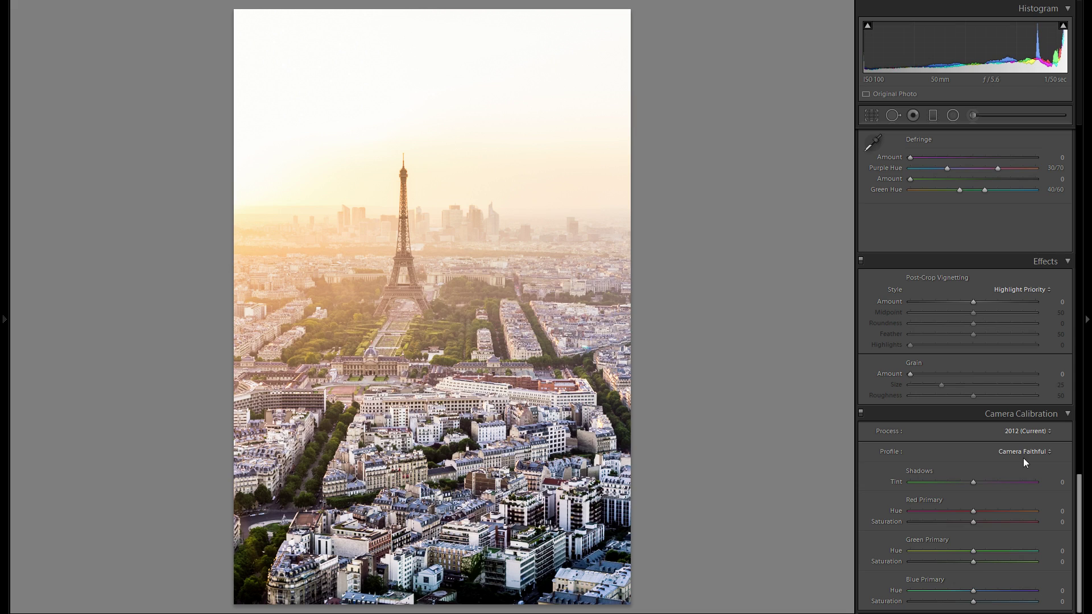
left_click(1022, 452)
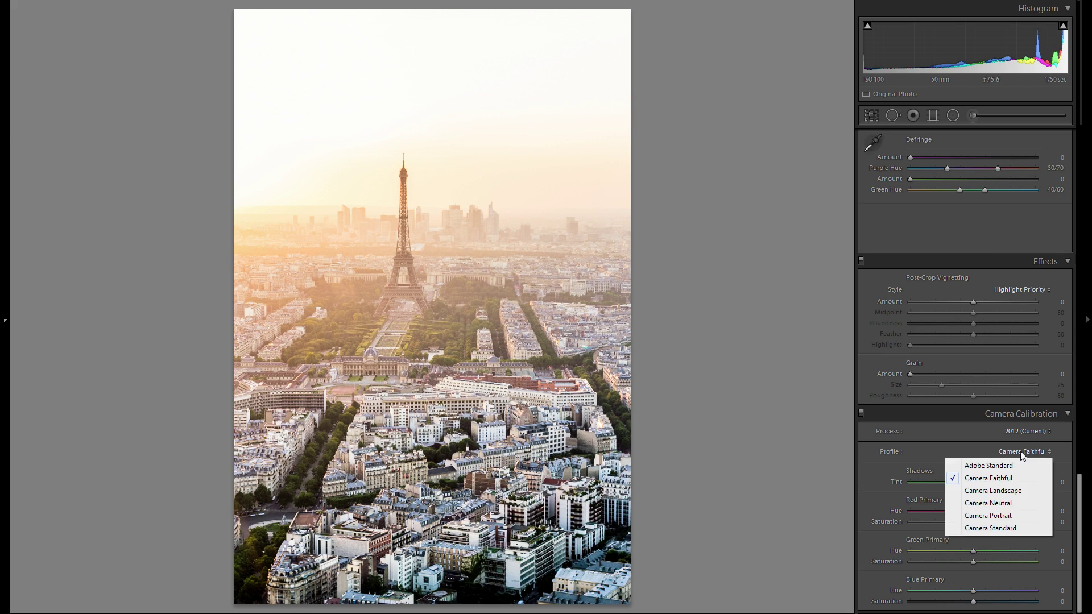
left_click(1015, 501)
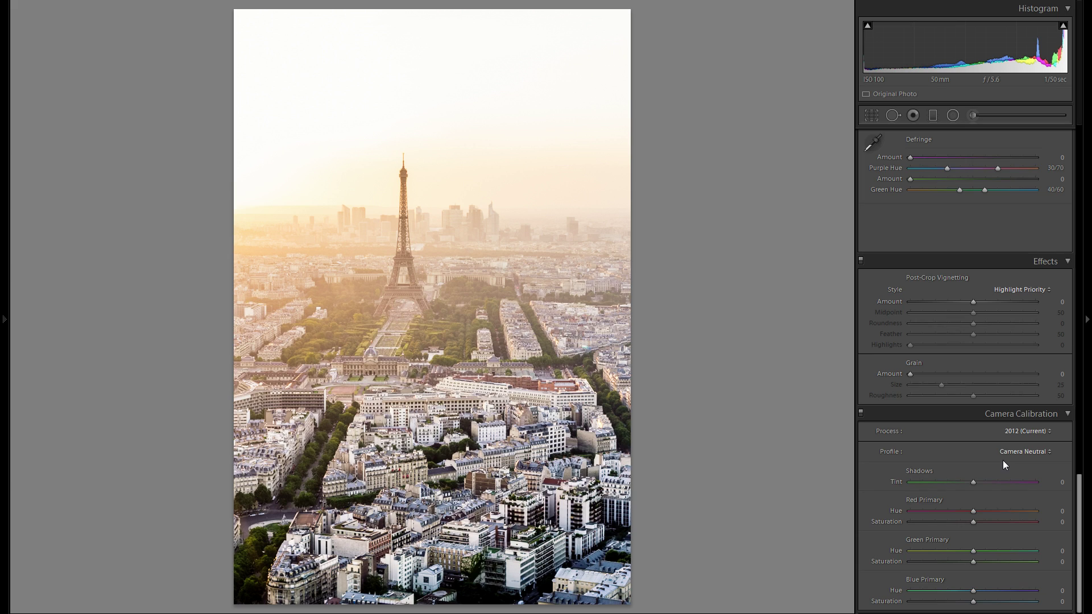
left_click(1003, 459)
left_click(999, 516)
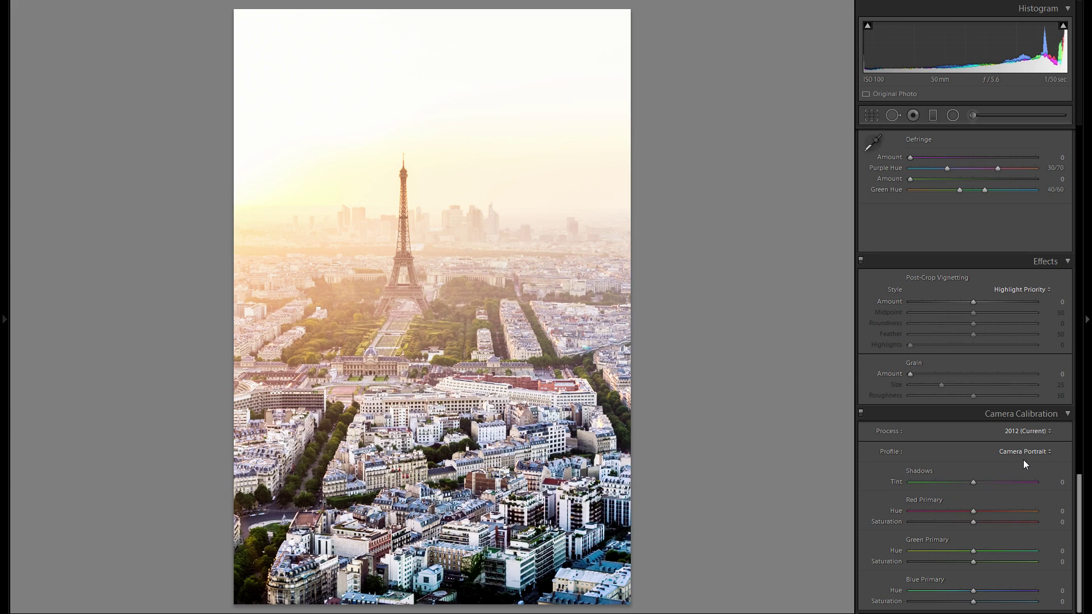
left_click(1031, 454)
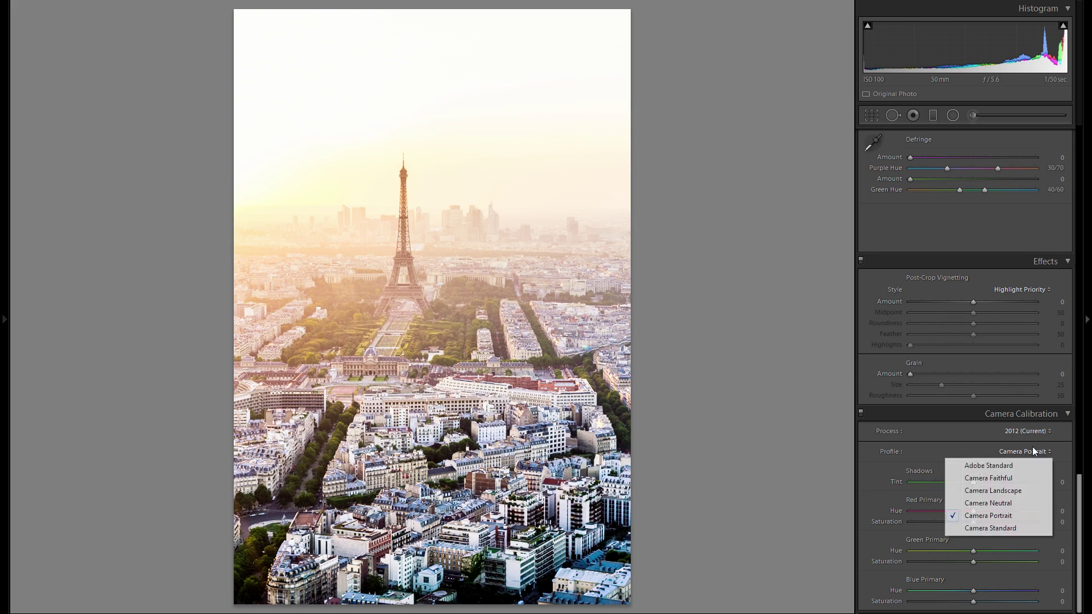
left_click(1017, 528)
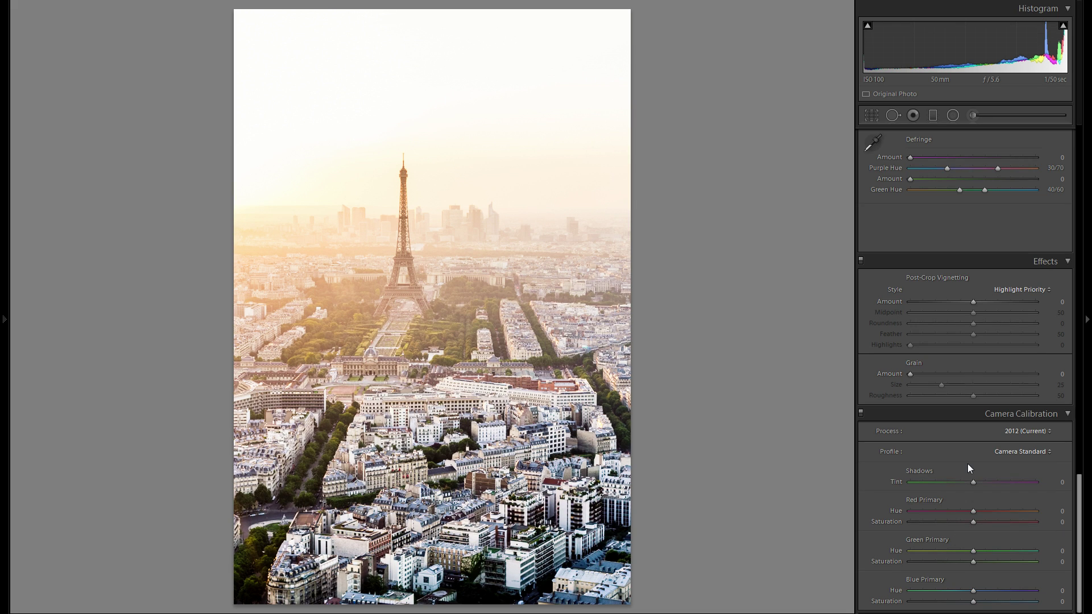
left_click(1007, 454)
left_click(1008, 465)
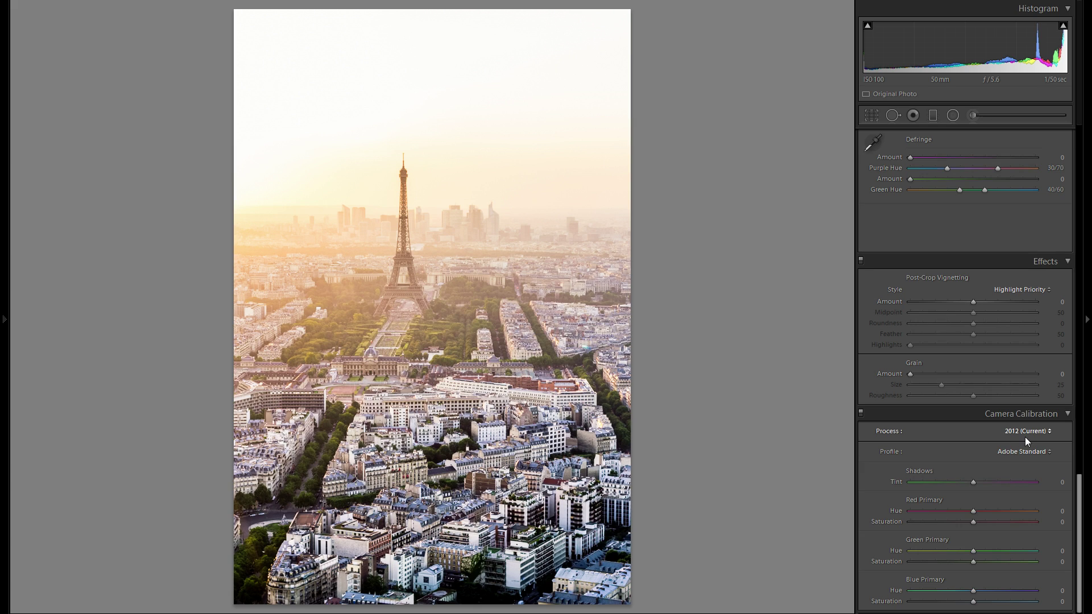
- Compare the Camera Standard calibration profile directly against Adobe Standard, and leave Adobe Standard selected
left_click(1024, 451)
left_click(1006, 528)
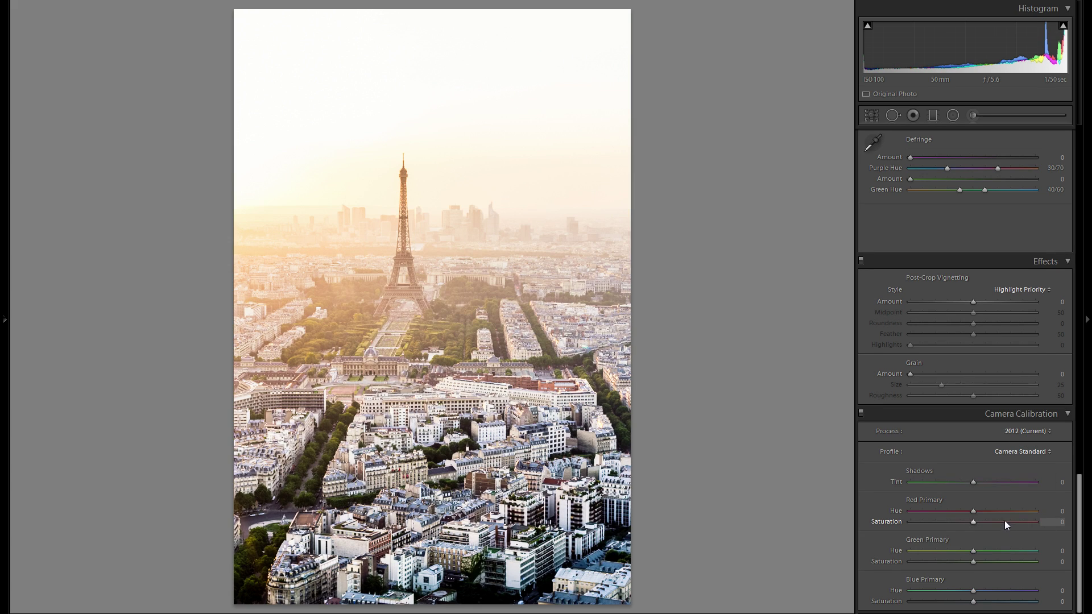
left_click(1009, 453)
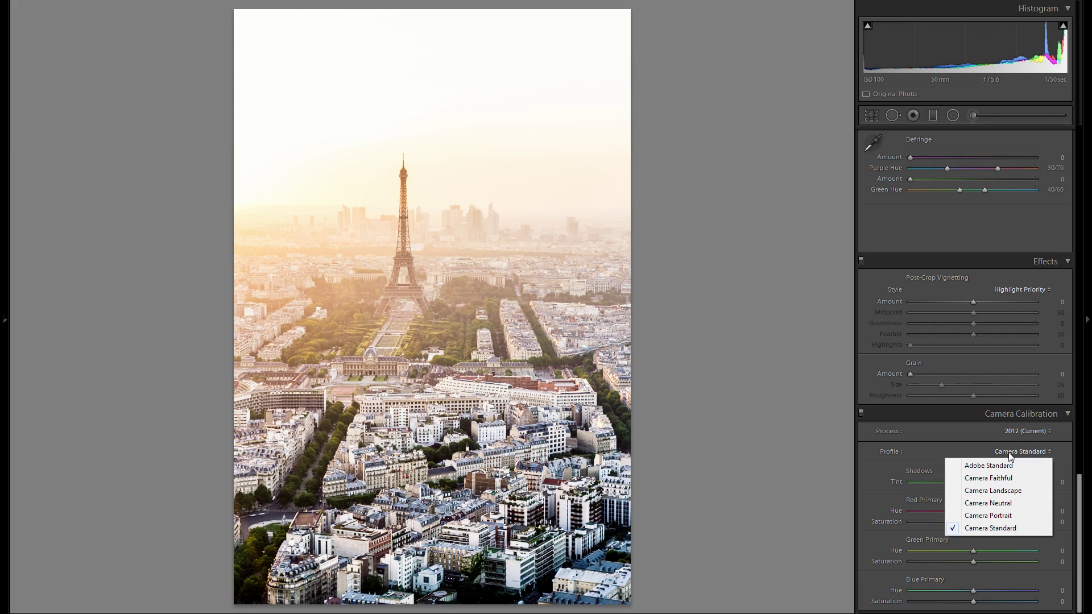
left_click(989, 466)
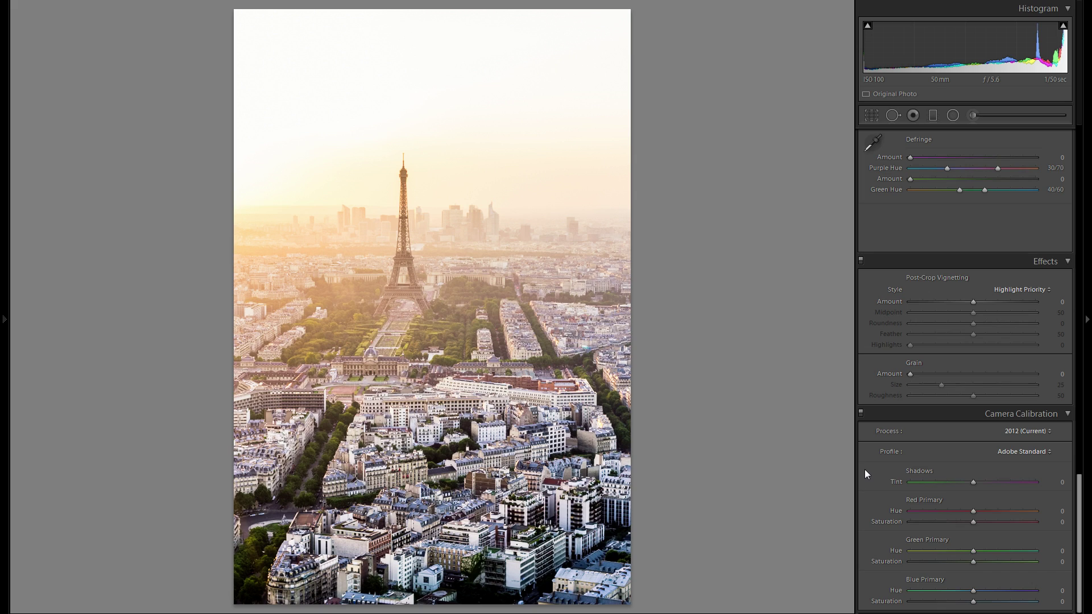
left_click(1005, 455)
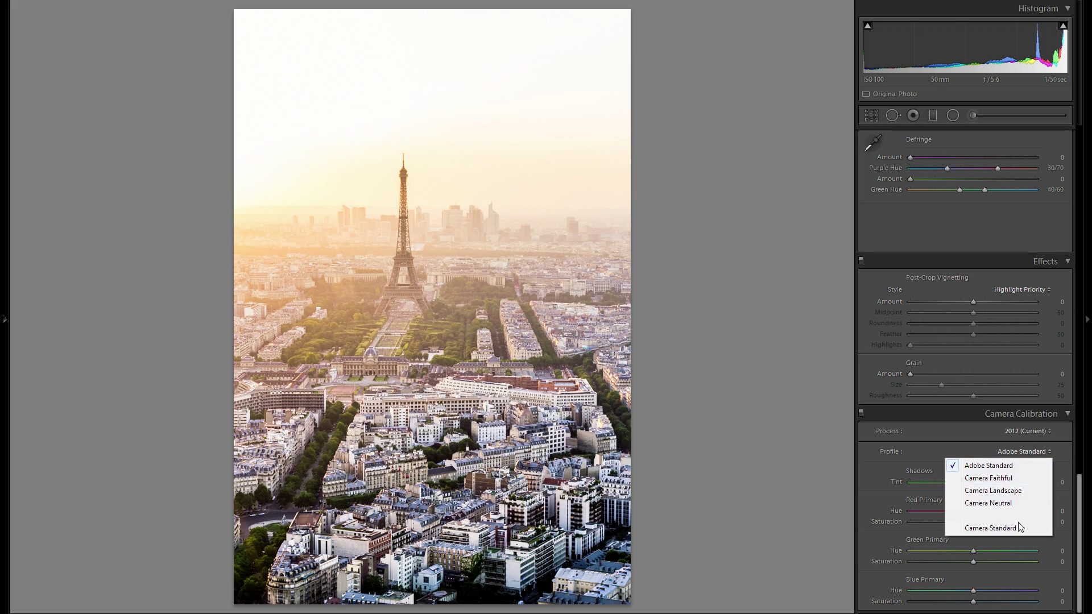
left_click(1022, 456)
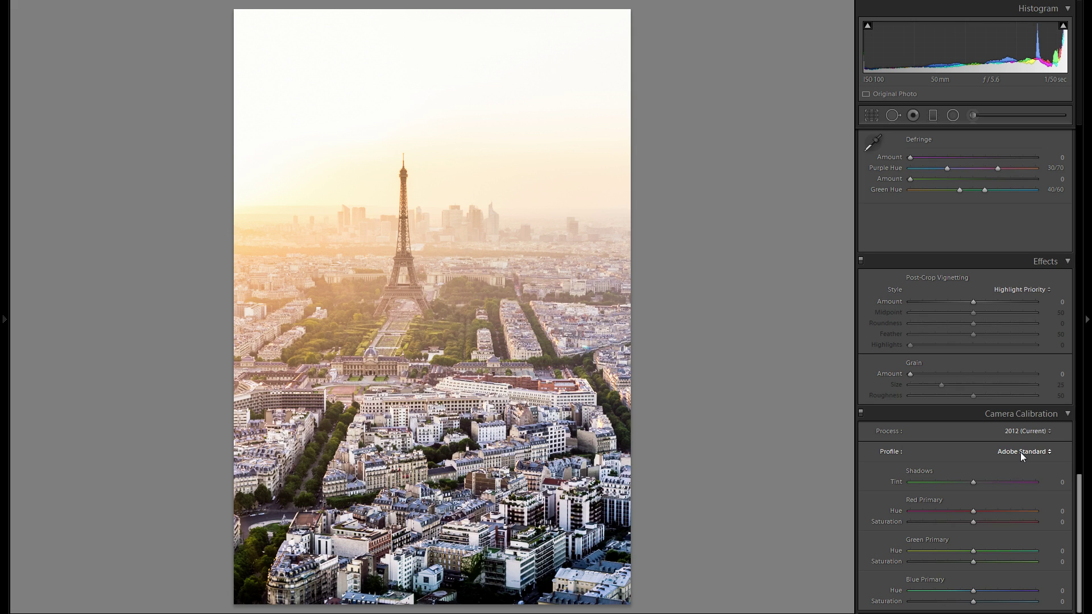
left_click(1021, 453)
left_click(1020, 452)
- Review the basic and tone curve adjustments, and set the split-toning highlights hue to 37
scroll(956, 534, "up", 15)
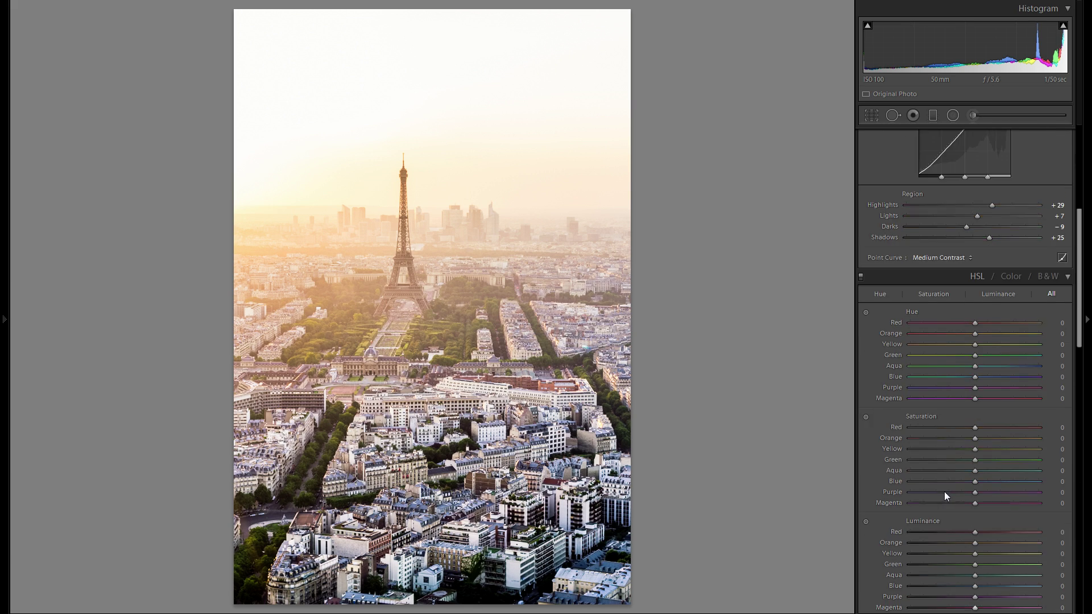
scroll(946, 496, "up", 10)
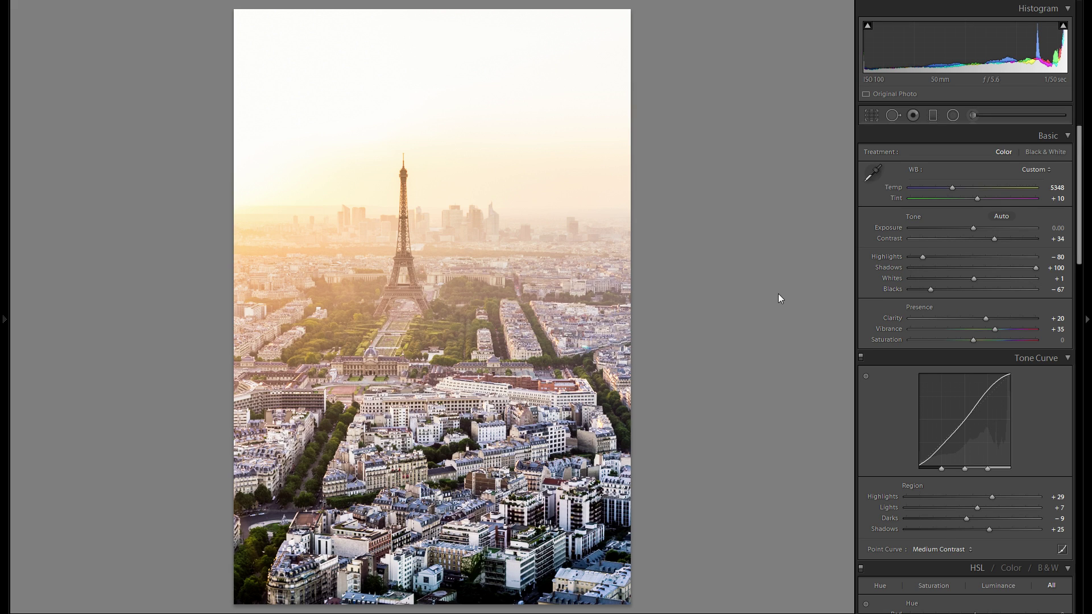
scroll(875, 295, "down", 10)
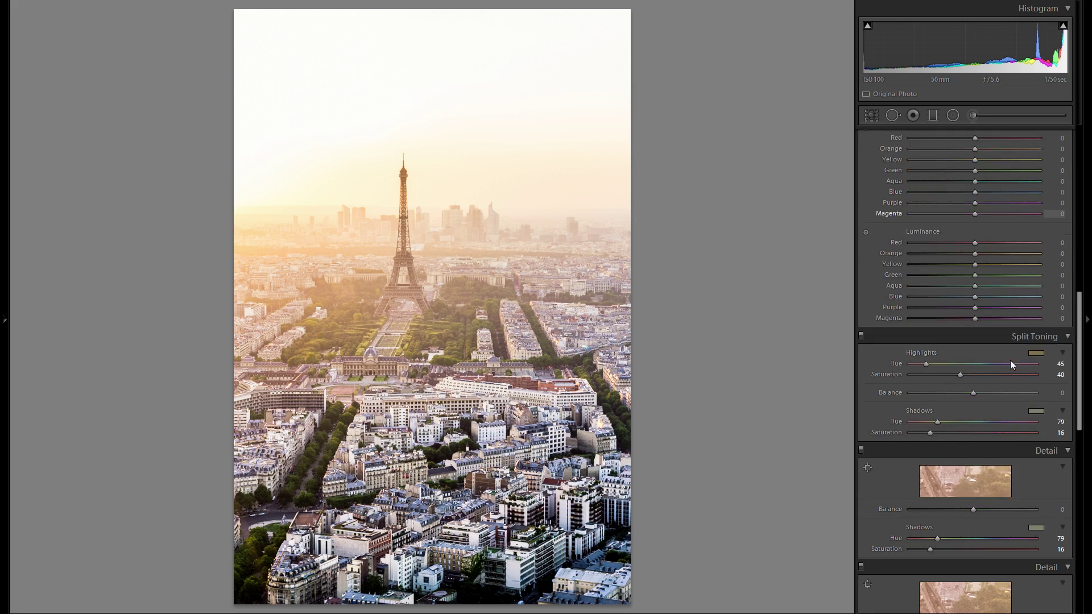
left_click(1038, 354)
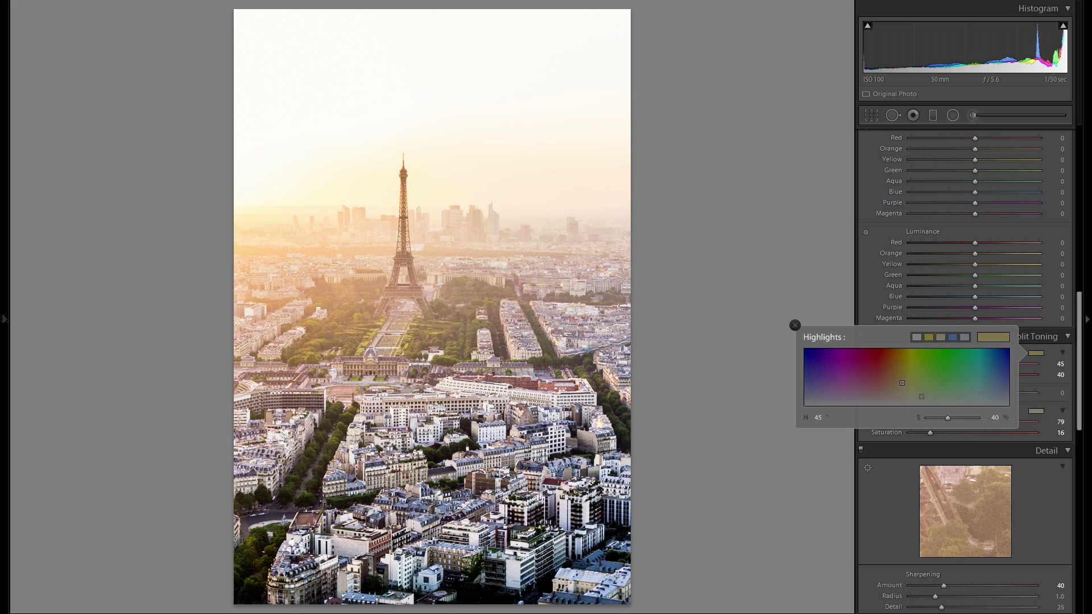
left_click(796, 325)
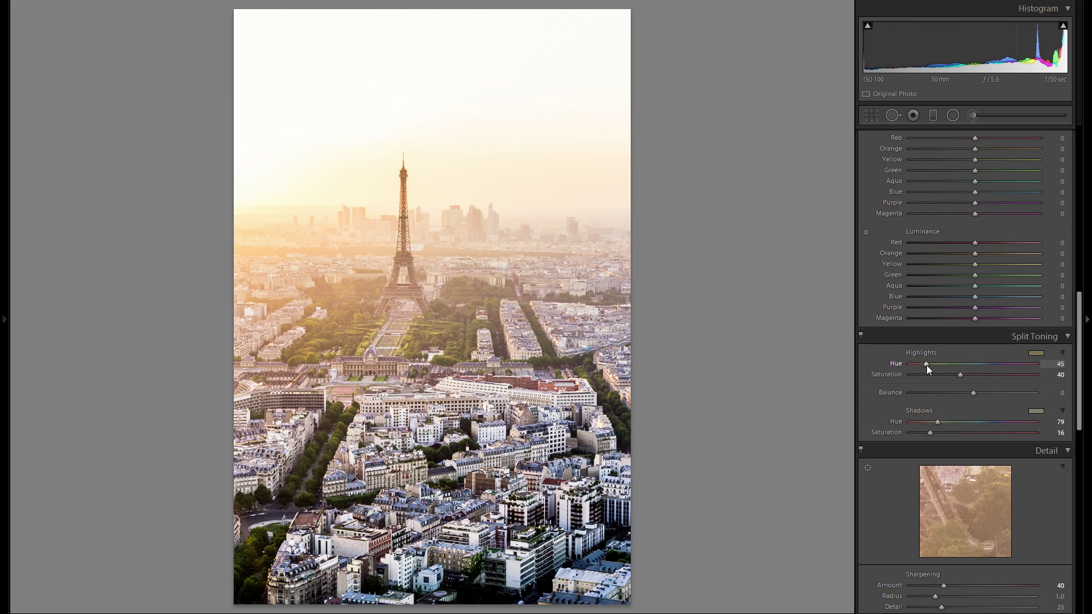
left_click_drag(927, 365, 923, 365)
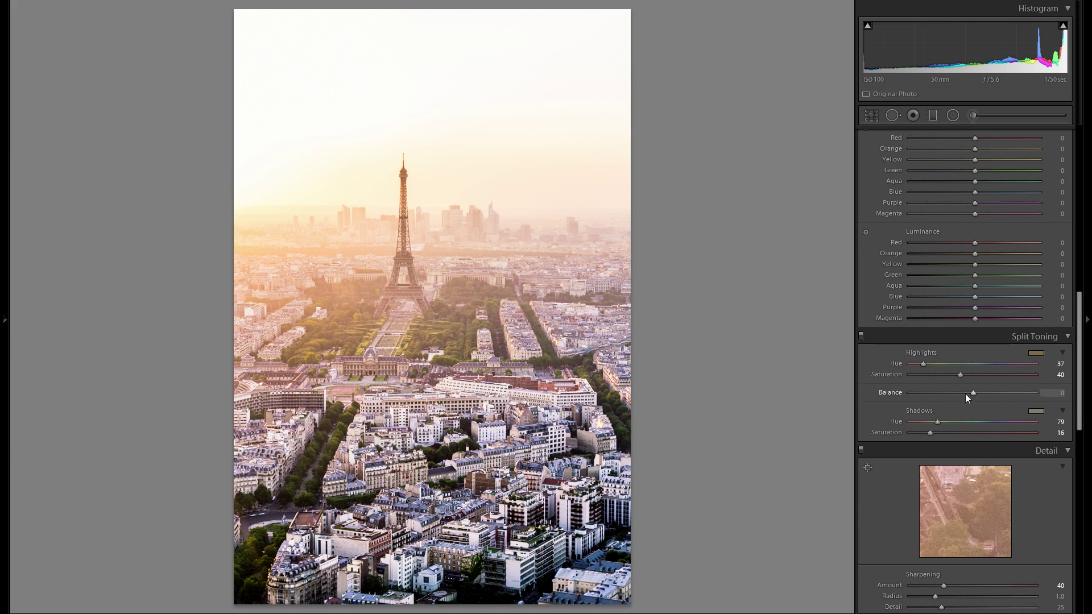
- Activate the Graduated Filter and inspect the existing filters beside the Eiffel Tower and over the palace
scroll(964, 393, "up", 6)
scroll(960, 386, "up", 4)
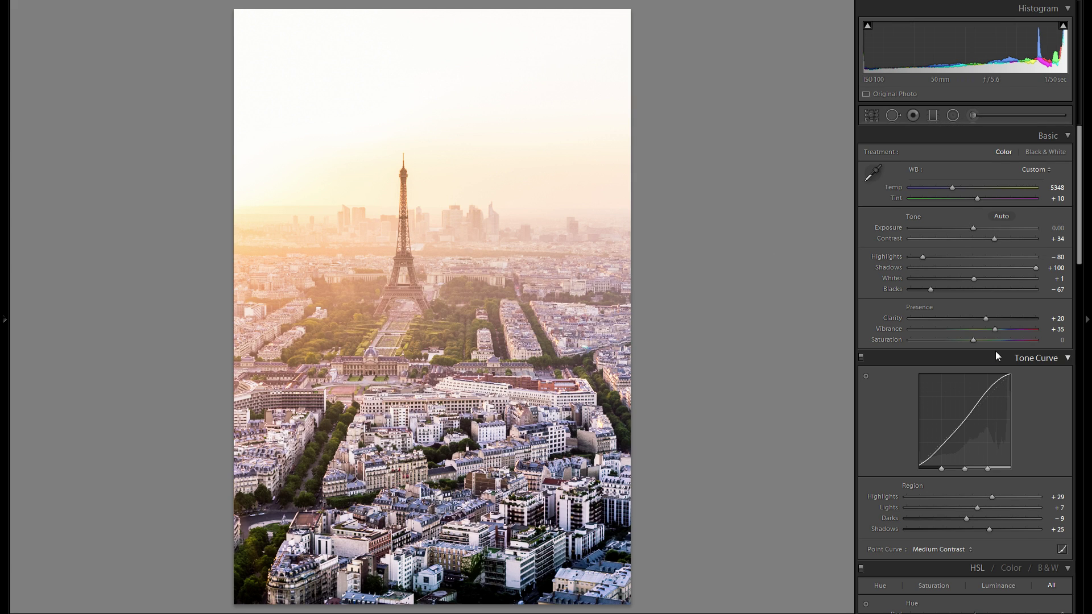
left_click(934, 115)
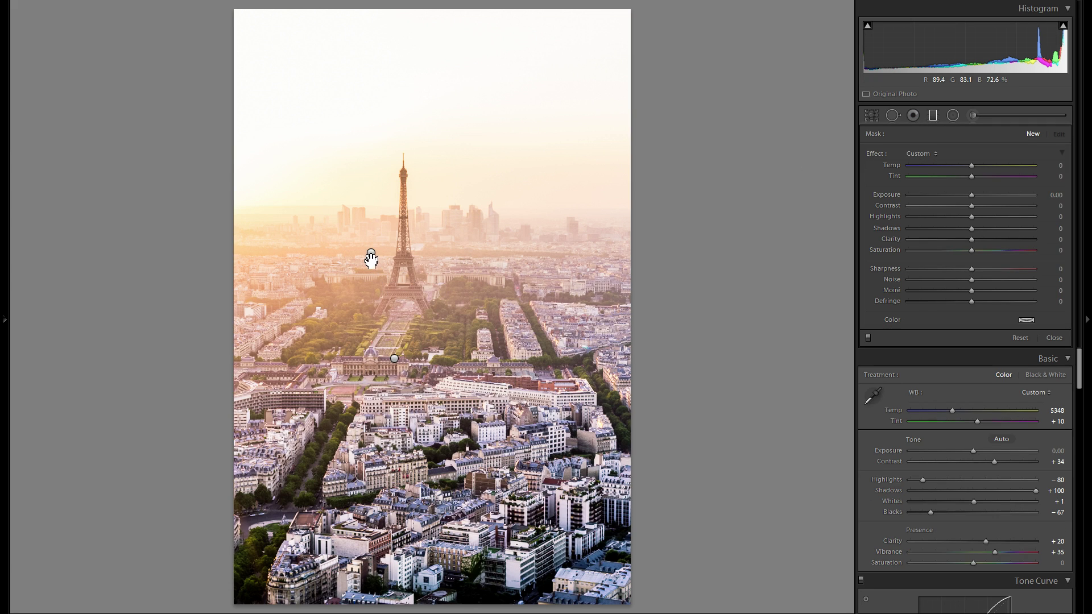
left_click_drag(370, 255, 385, 267)
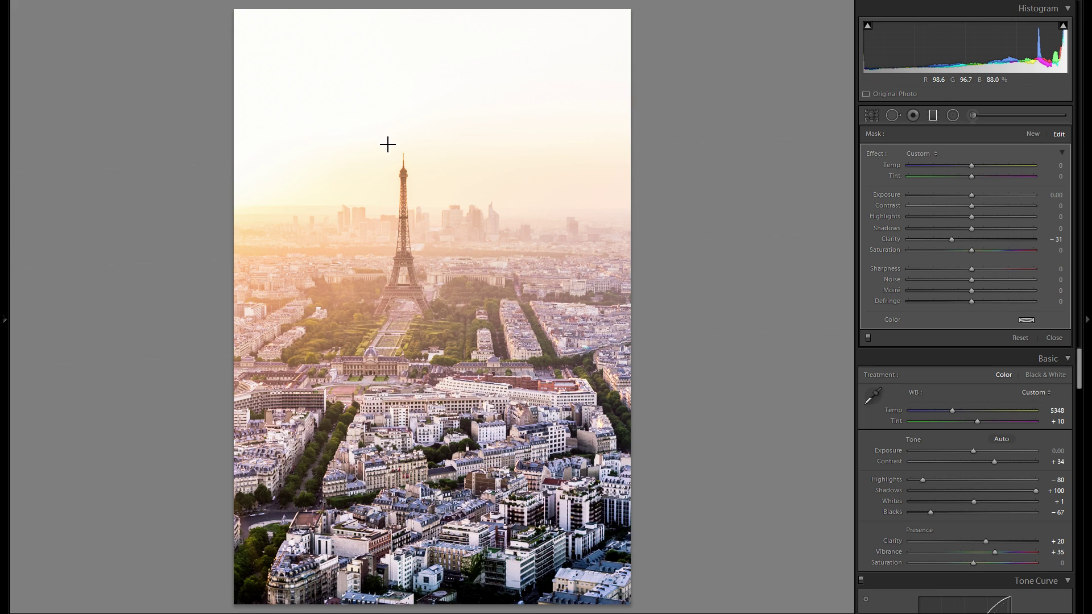
left_click_drag(398, 361, 400, 483)
- Add a new graduated filter rising from the photo's bottom edge to the rooftops below the palace
left_click(1034, 135)
left_click_drag(435, 593, 430, 438)
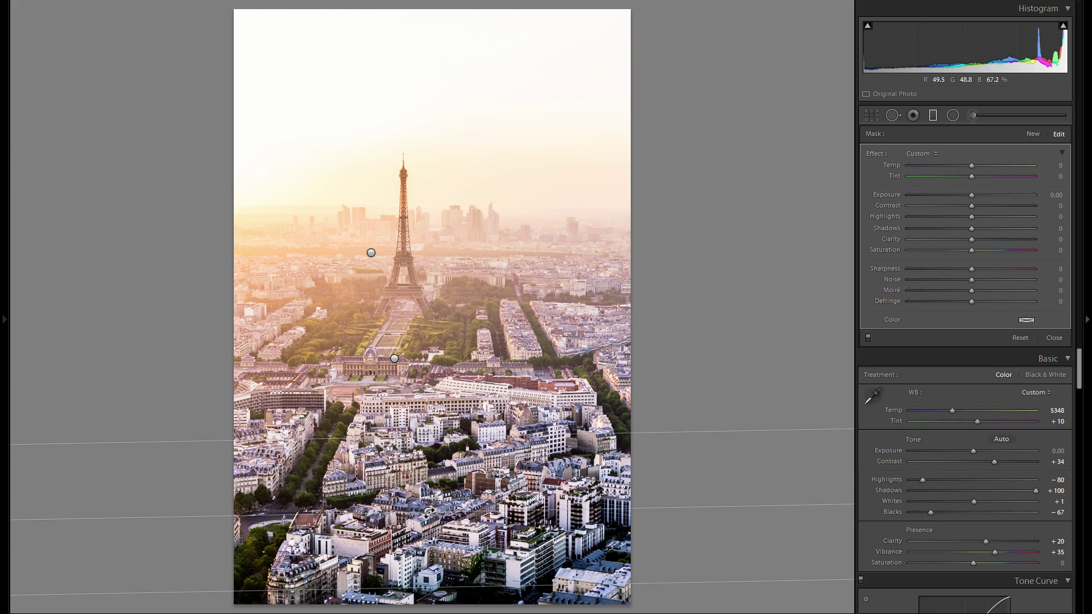
- Reposition the bottom graduated filter slightly higher over the foreground rooftops and set its exposure to −0.16
left_click_drag(428, 513, 431, 522)
left_click_drag(977, 199, 973, 197)
left_click_drag(432, 525, 429, 499)
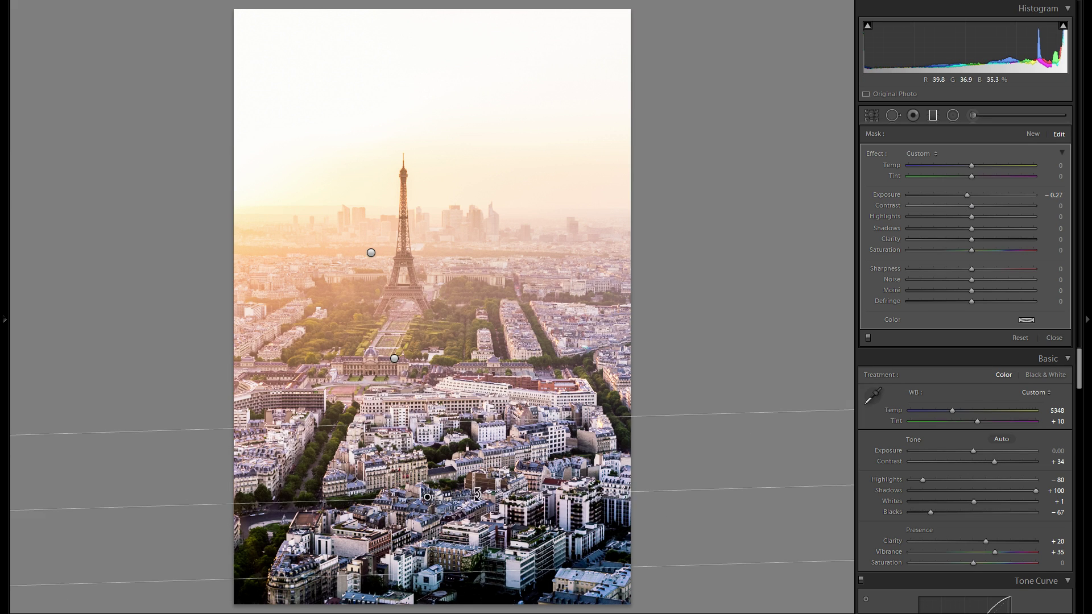
double_click(886, 196)
left_click_drag(971, 195, 965, 197)
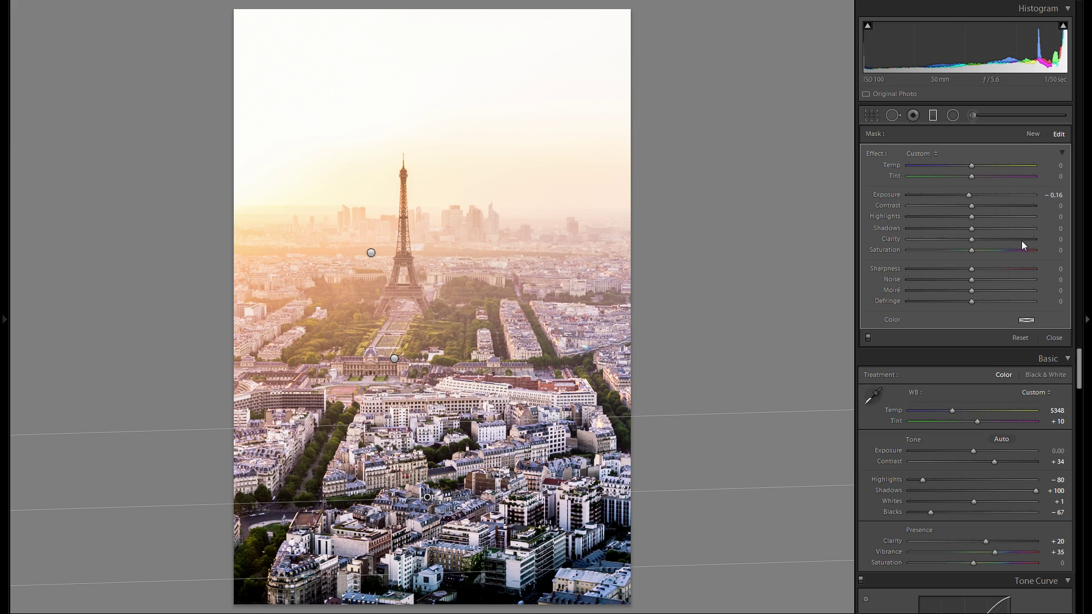
- Try darkening the upper sky with a new graduated filter at −1.61 exposure, and delete that filter
left_click(1033, 134)
left_click_drag(405, 16, 407, 101)
left_click_drag(971, 195, 946, 190)
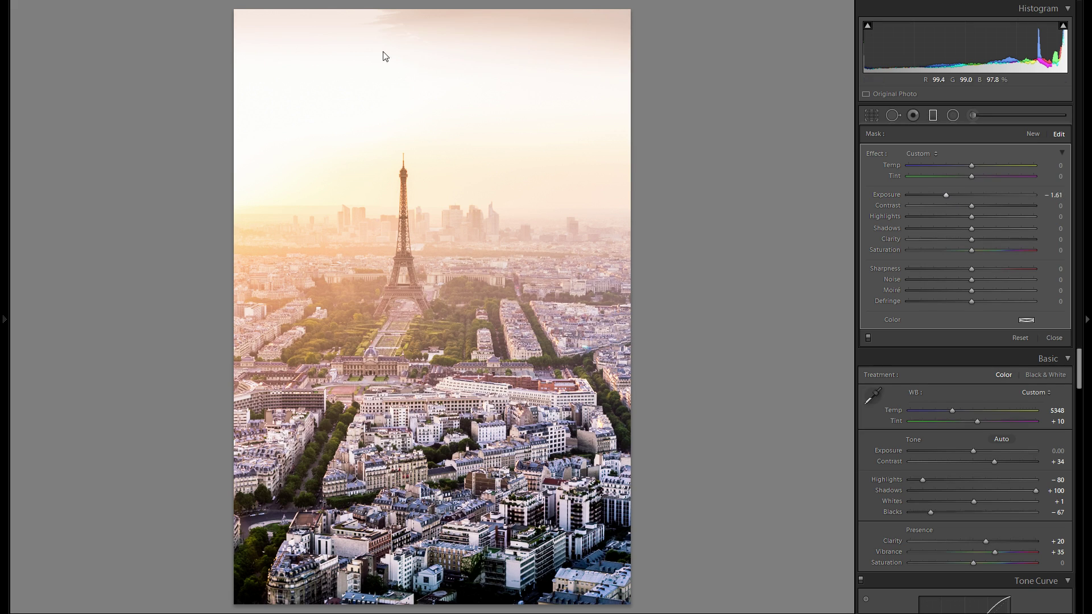
right_click(405, 57)
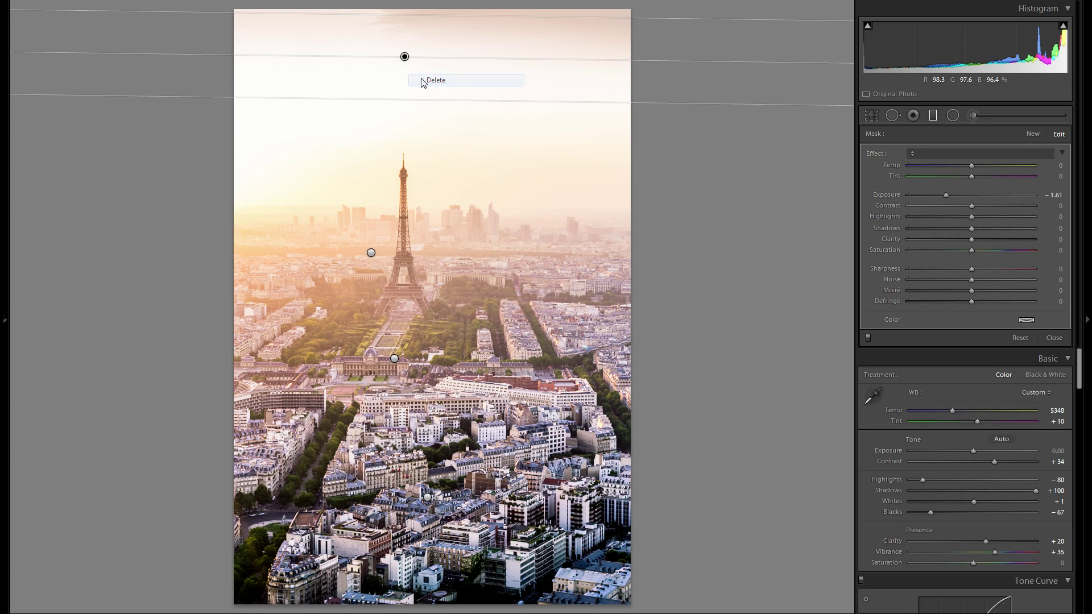
left_click(423, 81)
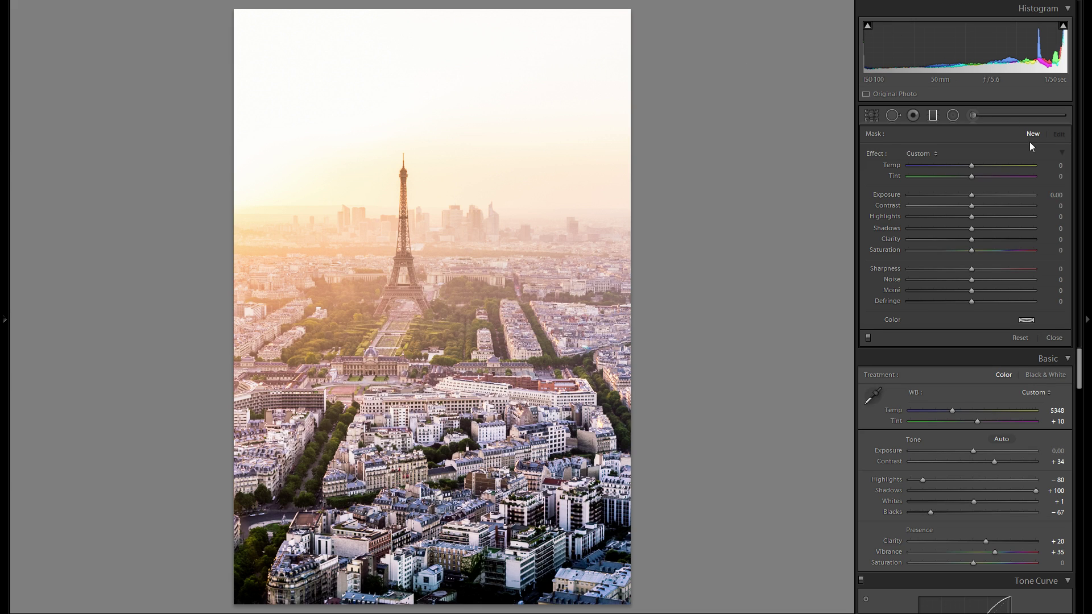
- Darken the photo's right and left sides with two angled graduated filters, at −0.34 and −0.27 exposure respectively
left_click_drag(511, 284, 602, 329)
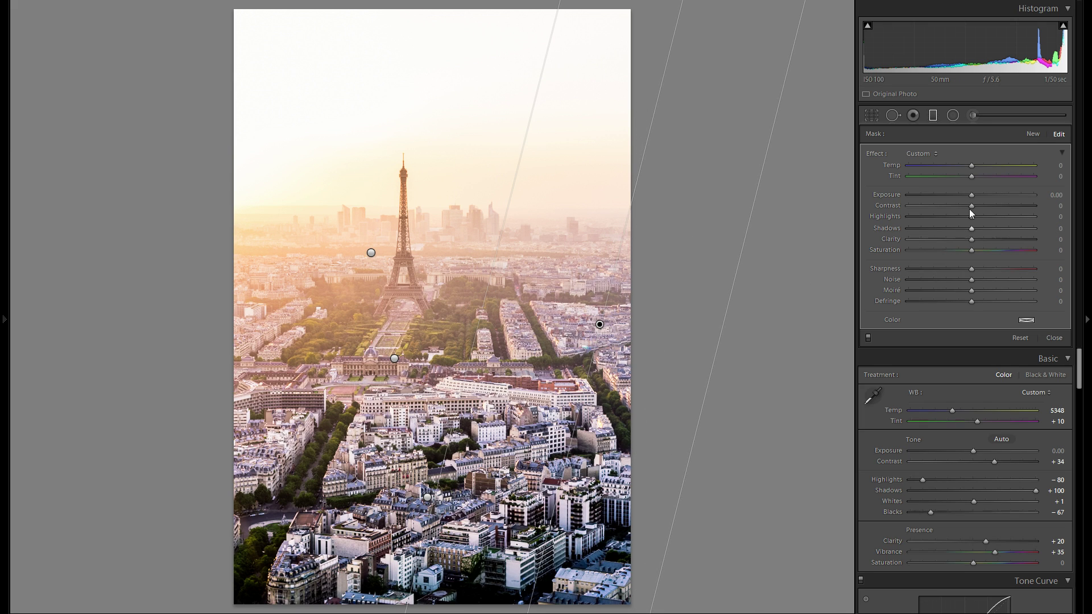
left_click_drag(973, 196, 965, 196)
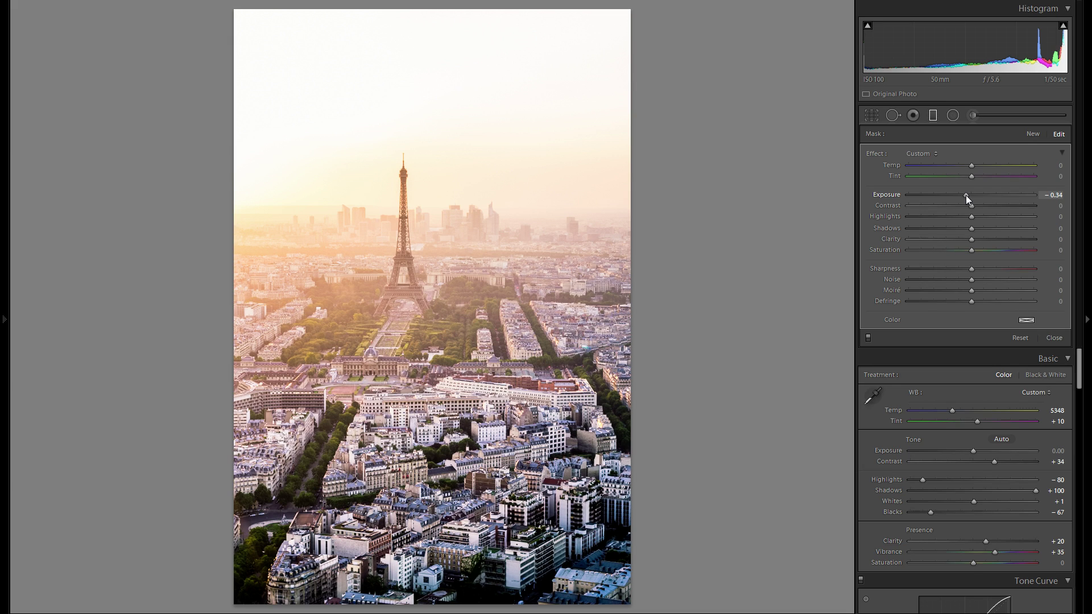
left_click(1033, 134)
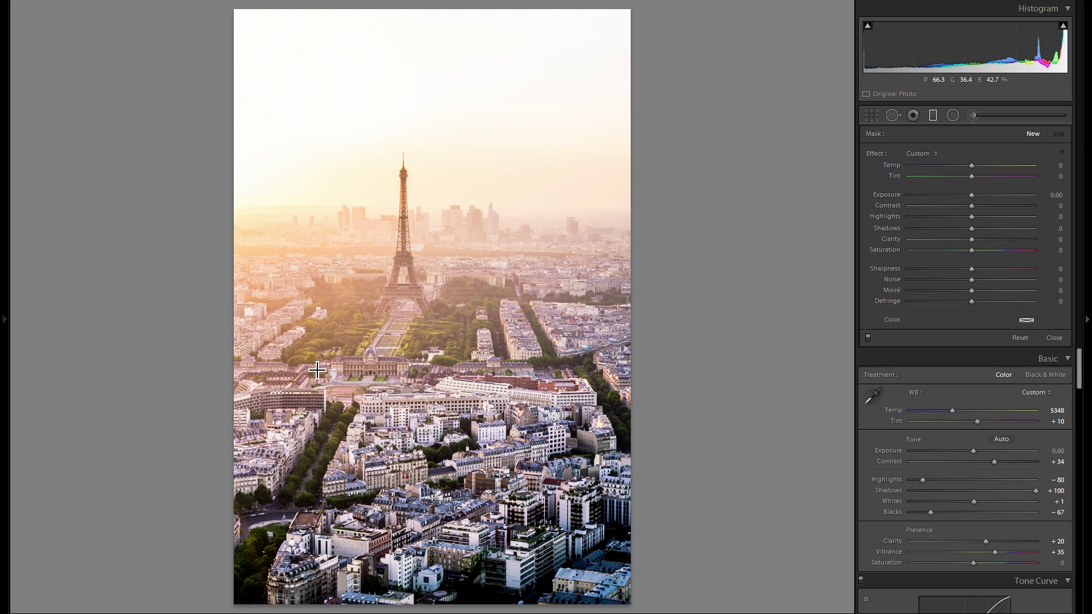
left_click_drag(392, 325, 480, 293)
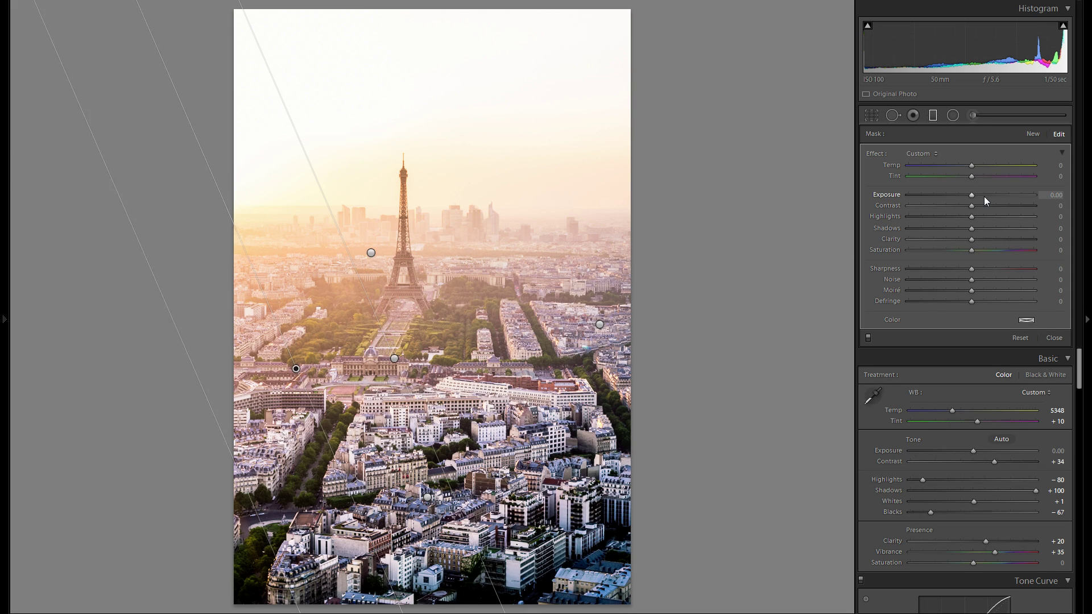
left_click_drag(972, 196, 971, 197)
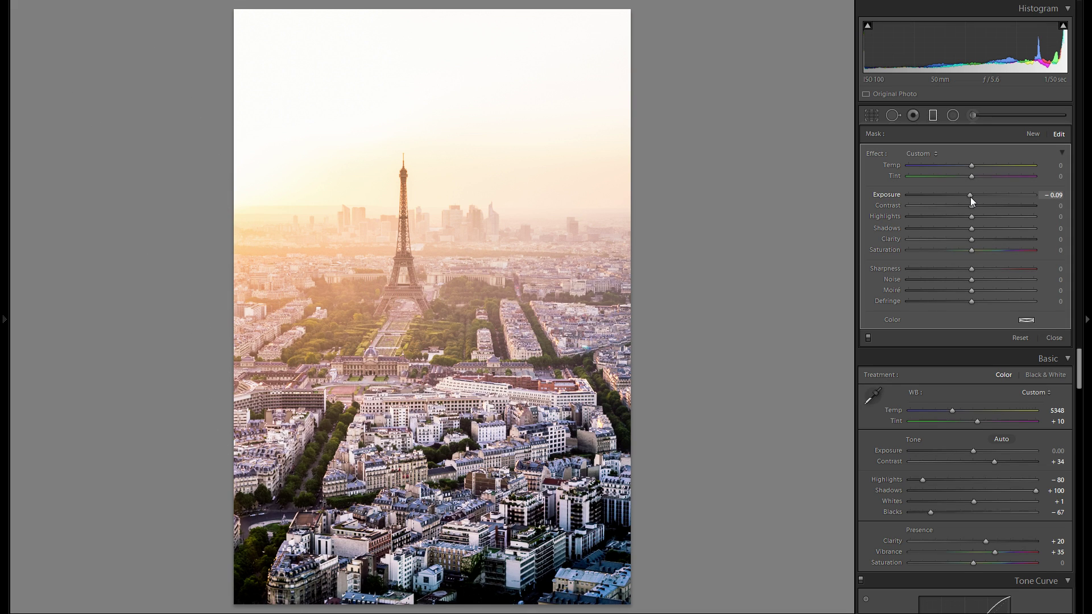
left_click_drag(971, 198, 969, 198)
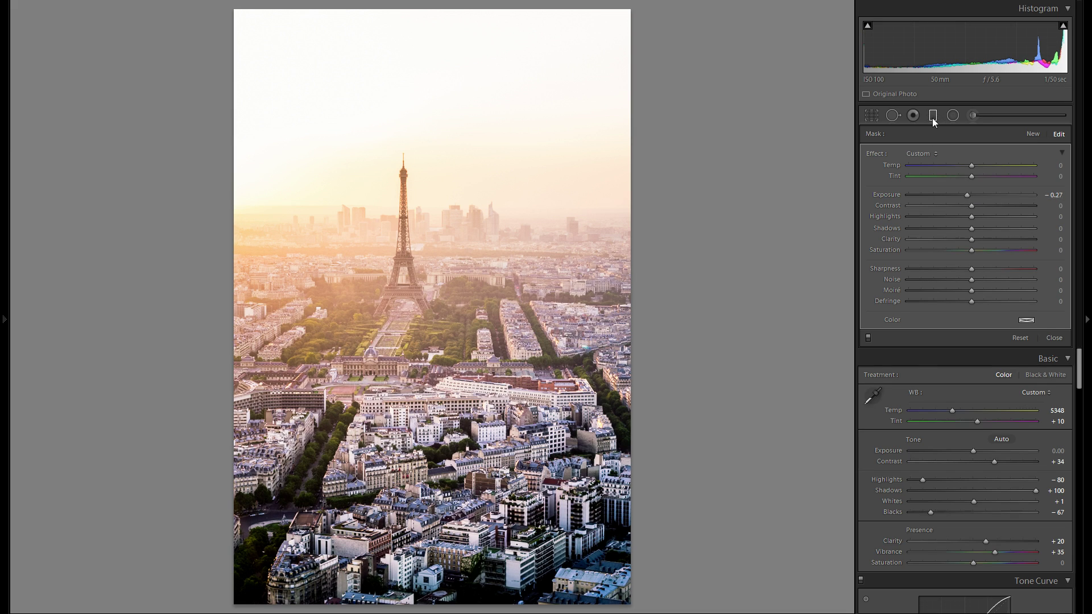
- Try a post-crop vignetting amount of −100, and reset the amount to 0
scroll(990, 341, "down", 15)
scroll(993, 369, "down", 8)
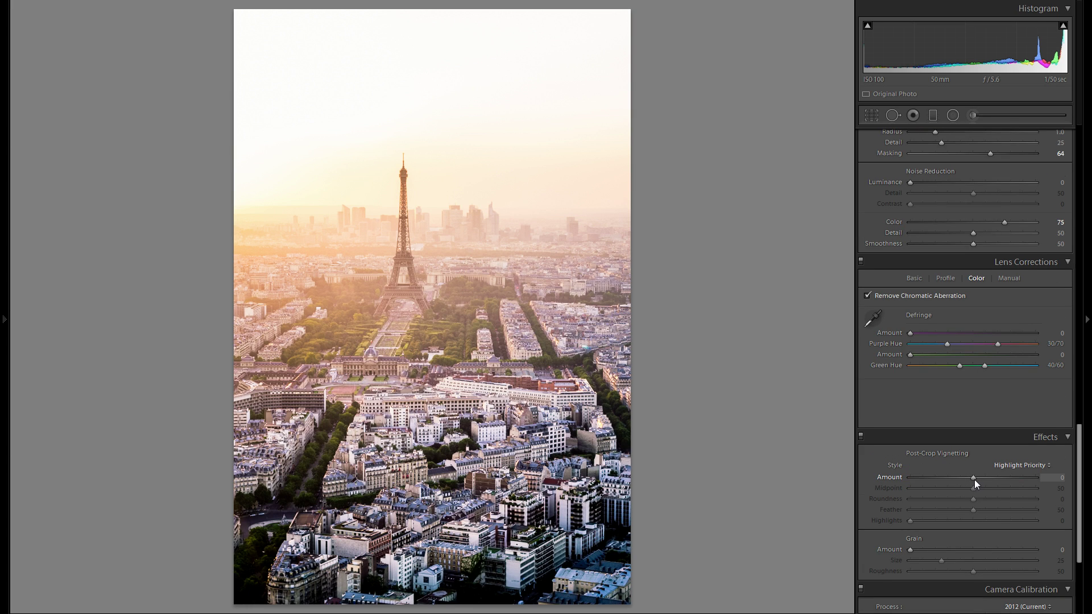
left_click_drag(974, 478, 875, 482)
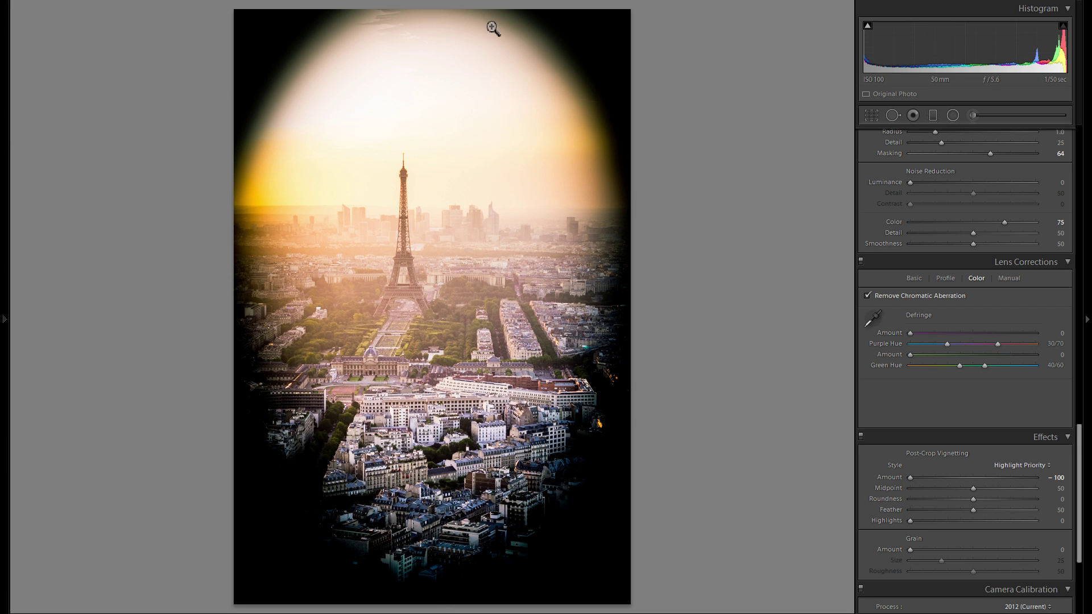
double_click(889, 479)
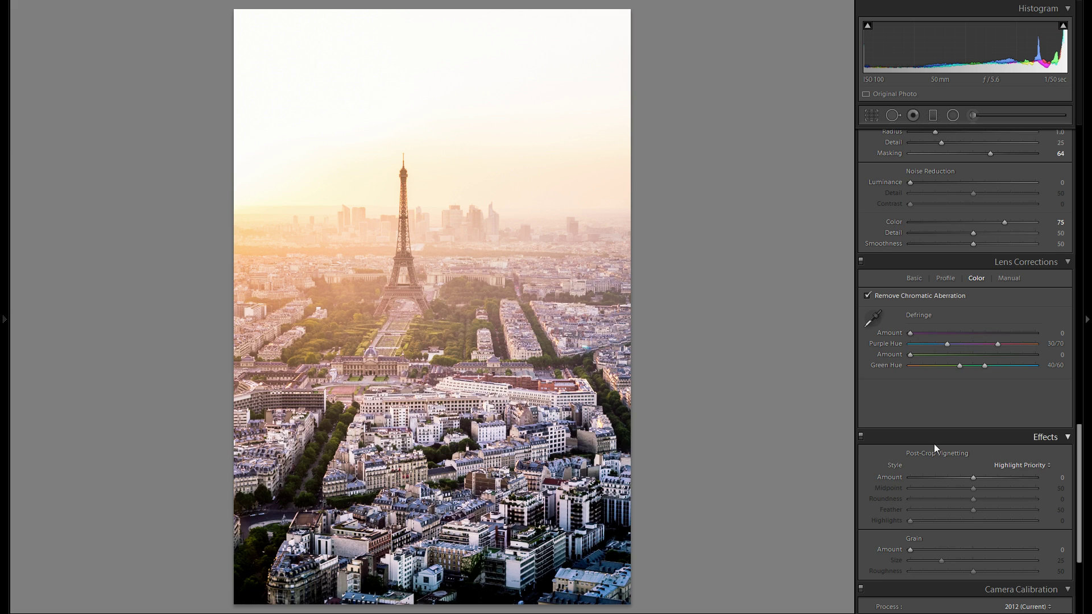
- Add a flat elliptical radial filter over the palace, with an inverted mask and an exposure of −0.27
scroll(966, 426, "up", 10)
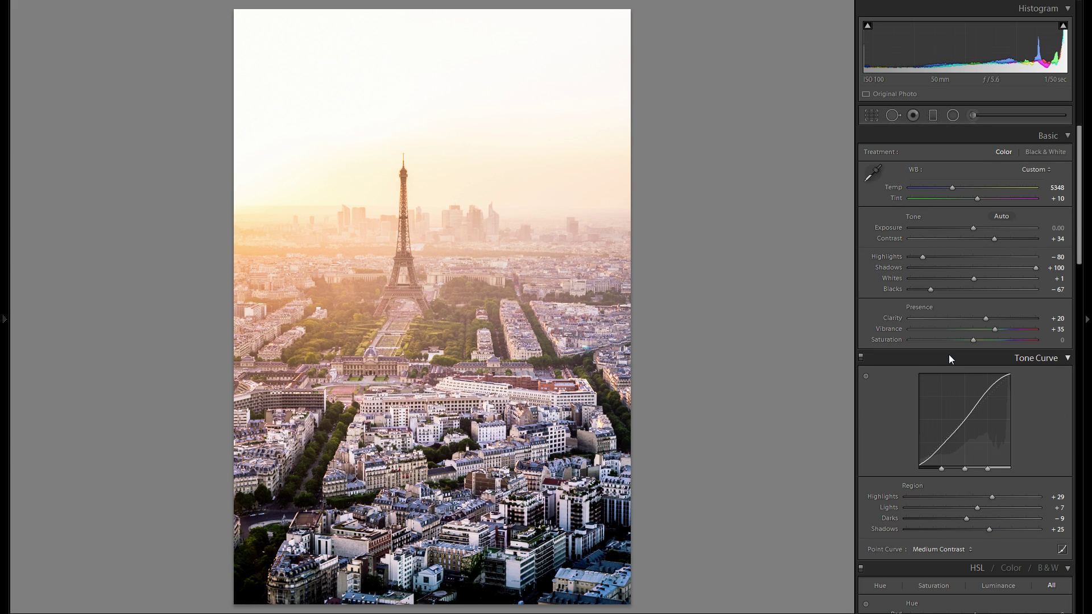
left_click(954, 116)
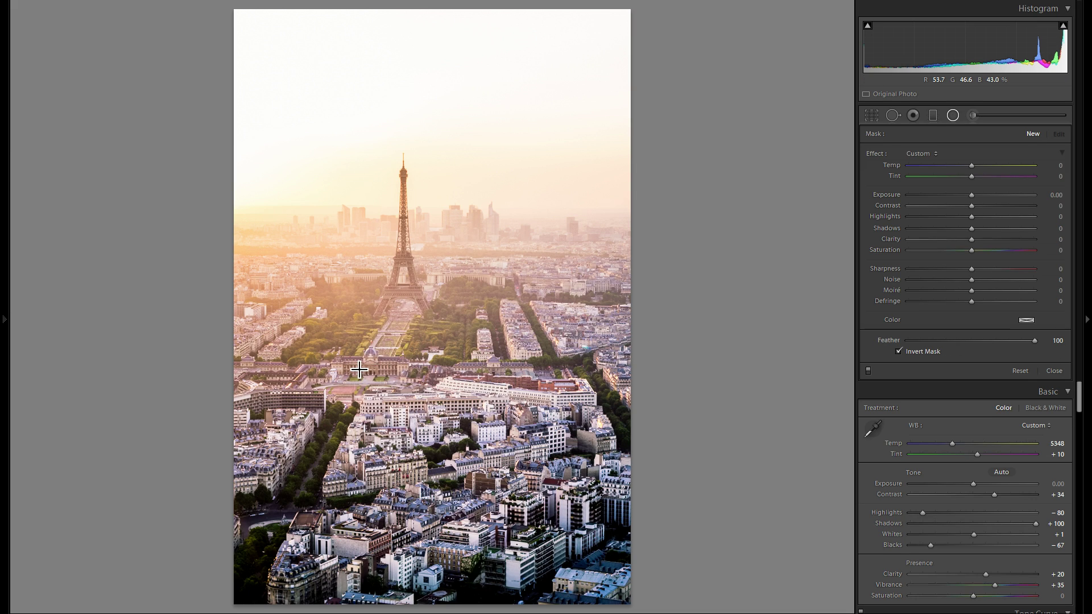
mouse_move(343, 360)
left_mouse_down()
mouse_move(410, 376)
mouse_move(364, 370)
mouse_move(378, 373)
left_mouse_up()
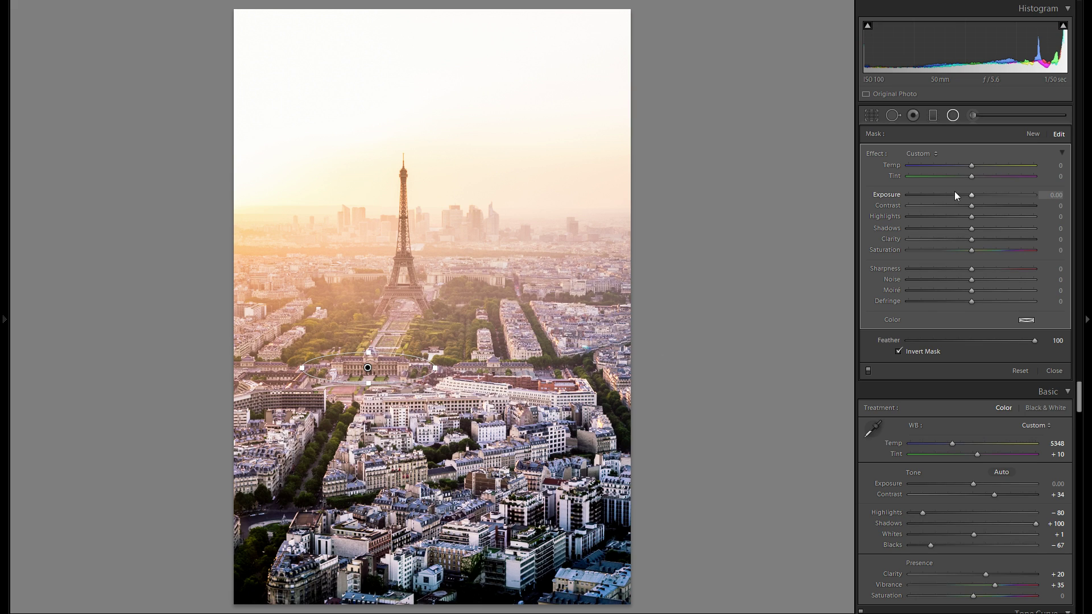
mouse_move(970, 195)
left_mouse_down()
mouse_move(961, 194)
mouse_move(999, 195)
mouse_move(910, 197)
mouse_move(967, 195)
left_mouse_up()
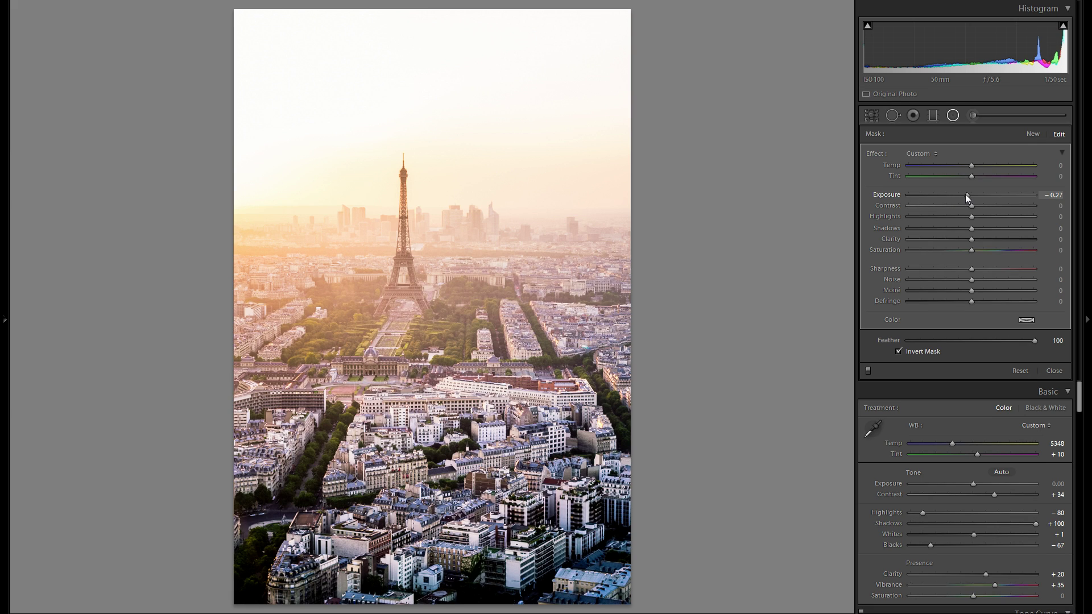
- Duplicate the palace radial filter and place copies over the long building beyond it and the houses near the photo's right edge
right_click(387, 370)
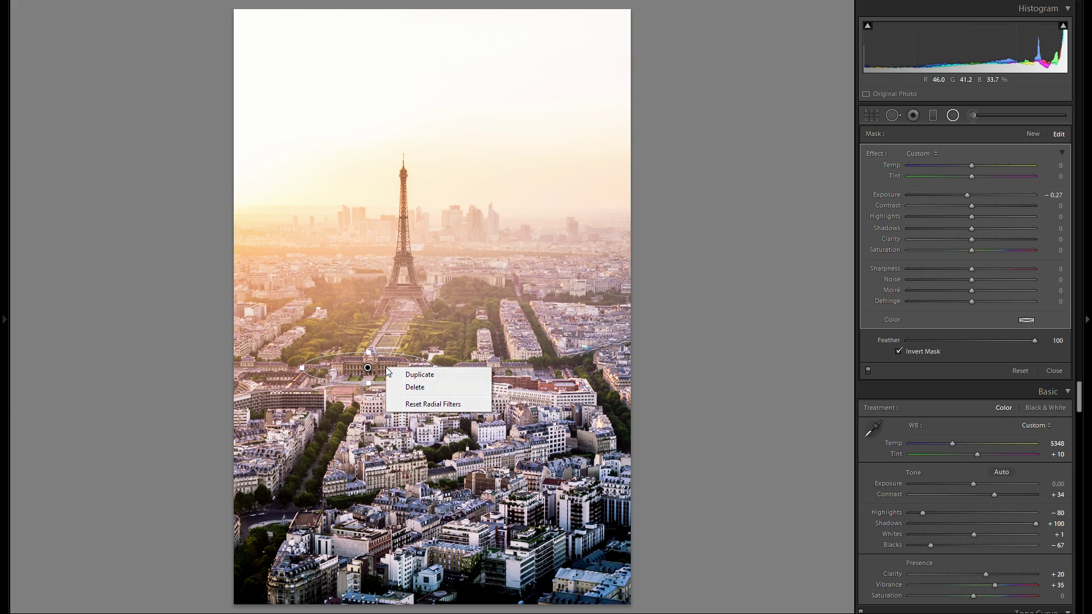
left_click(398, 375)
left_click_drag(390, 374, 581, 403)
right_click(621, 333)
left_click(621, 335)
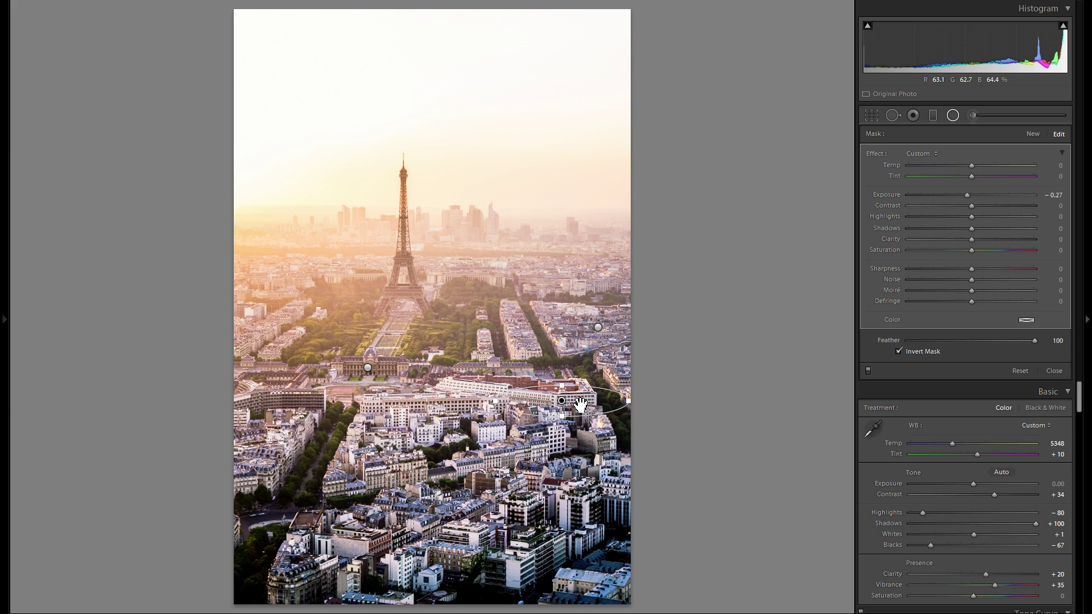
- Duplicate the radial filter on the long building and move the copy onto the central rooftops below the palace
right_click(585, 404)
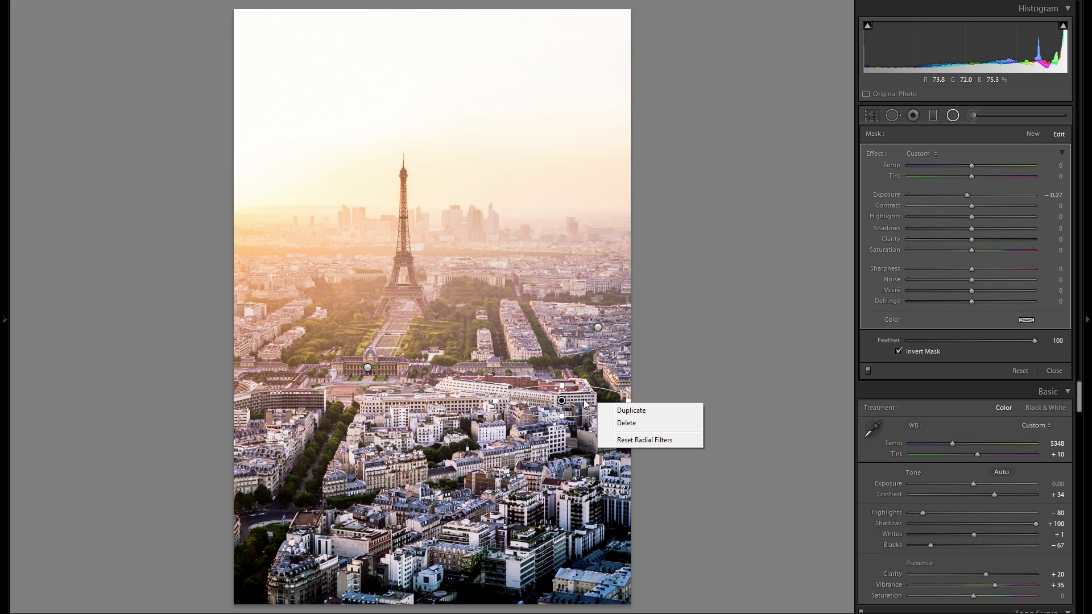
left_click(631, 410)
left_click_drag(561, 400, 431, 479)
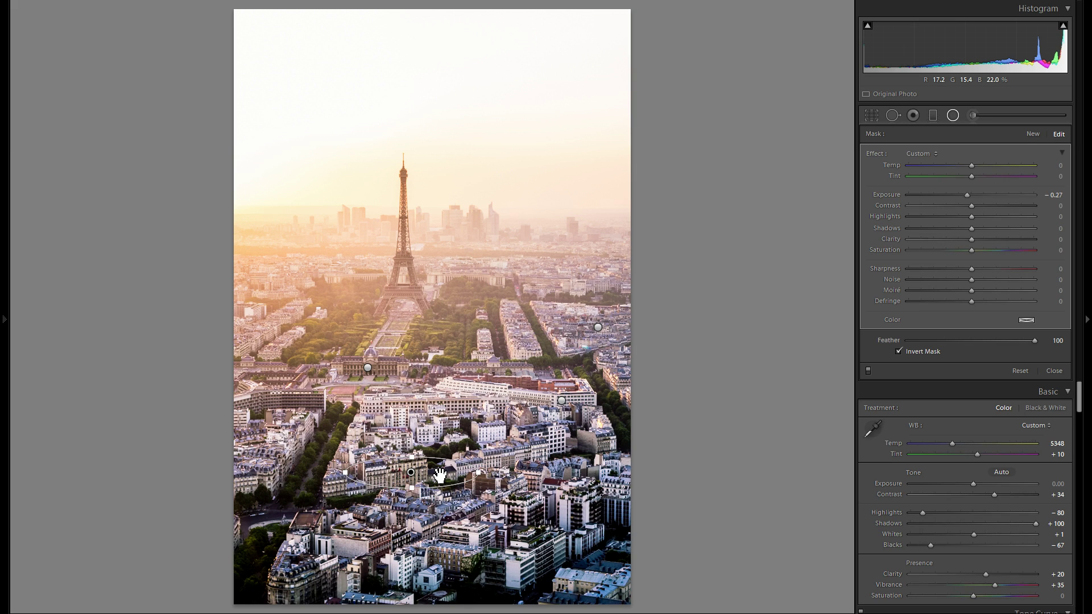
left_click_drag(435, 477, 428, 479)
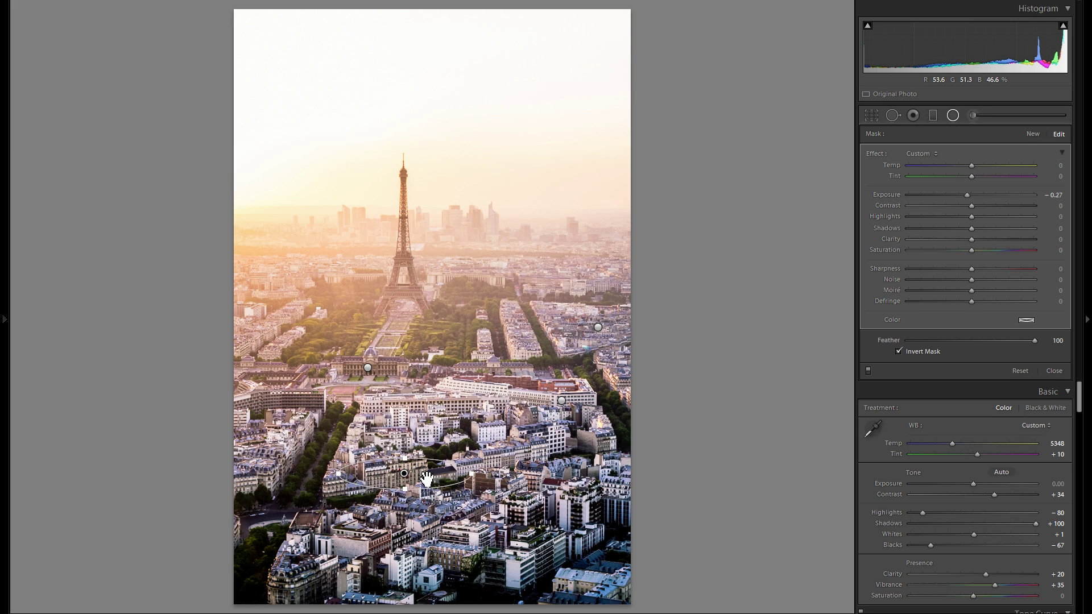
- Add and duplicate radial filters over the left streets, central rooftops and hazy area around the tower, adjusting their exposure
left_click_drag(252, 471, 299, 491)
left_click_drag(415, 426, 456, 442)
left_click_drag(968, 196, 963, 195)
left_click_drag(520, 437, 564, 465)
left_click_drag(296, 291, 439, 219)
right_click(505, 283)
left_click(536, 290)
left_click_drag(348, 219, 384, 226)
left_click_drag(975, 196, 972, 195)
left_click(311, 223)
- Brighten the houses near the right edge and the trees beside the tower with new radial filters, the latter at 0.13 exposure
left_click(1033, 134)
left_click_drag(600, 300, 715, 288)
left_click_drag(972, 195, 982, 196)
left_click_drag(481, 287, 514, 299)
left_click_drag(972, 195, 974, 195)
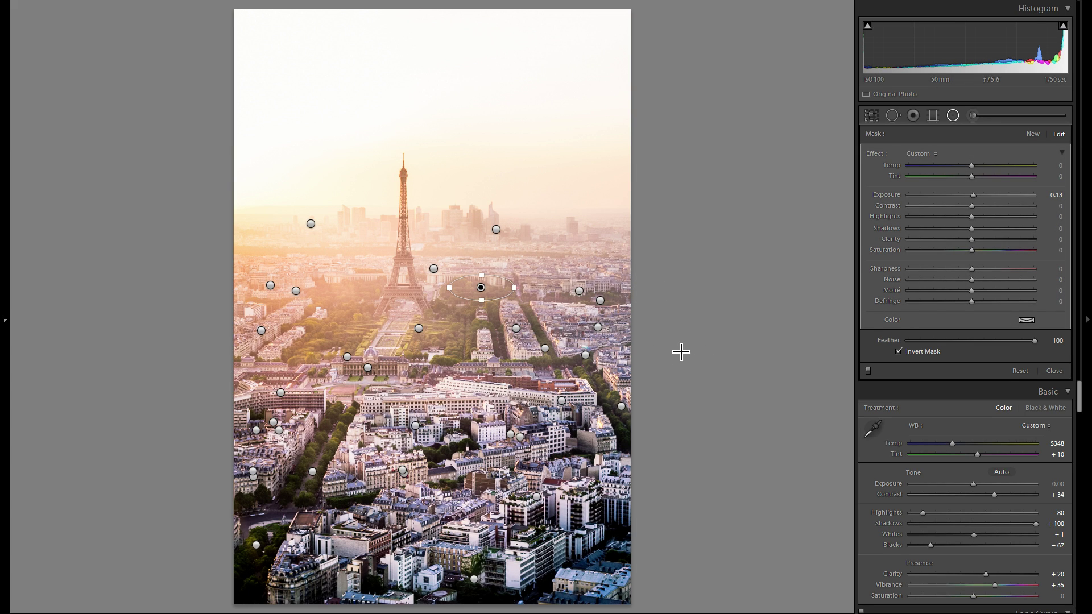
- Compare the photo with and without the radial filters, leave them enabled, and close the Radial Filter tool
left_click(868, 371)
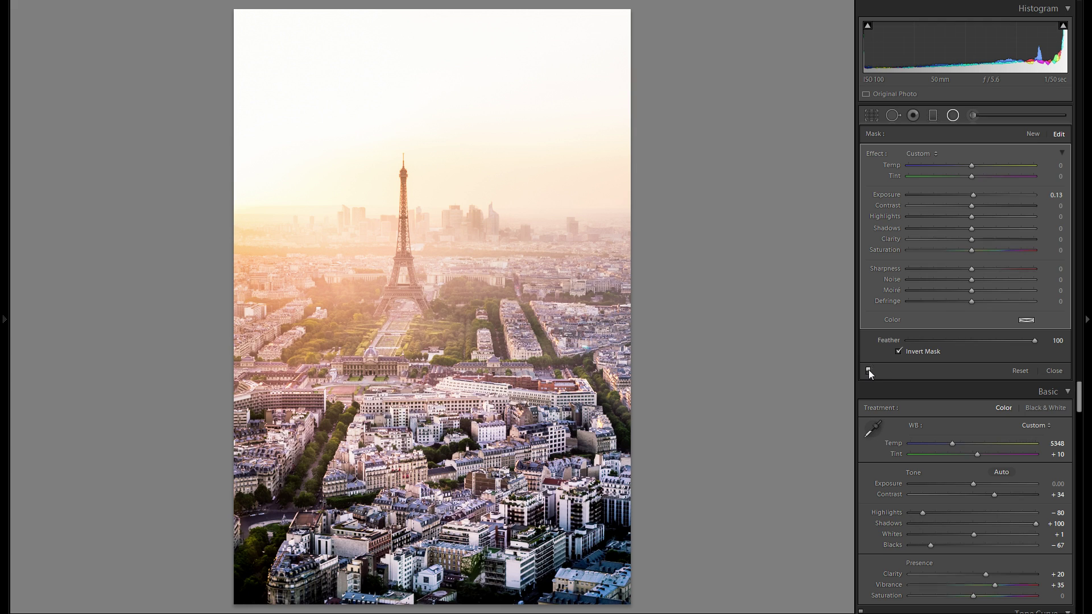
left_click(869, 370)
left_click(869, 370)
left_click(868, 371)
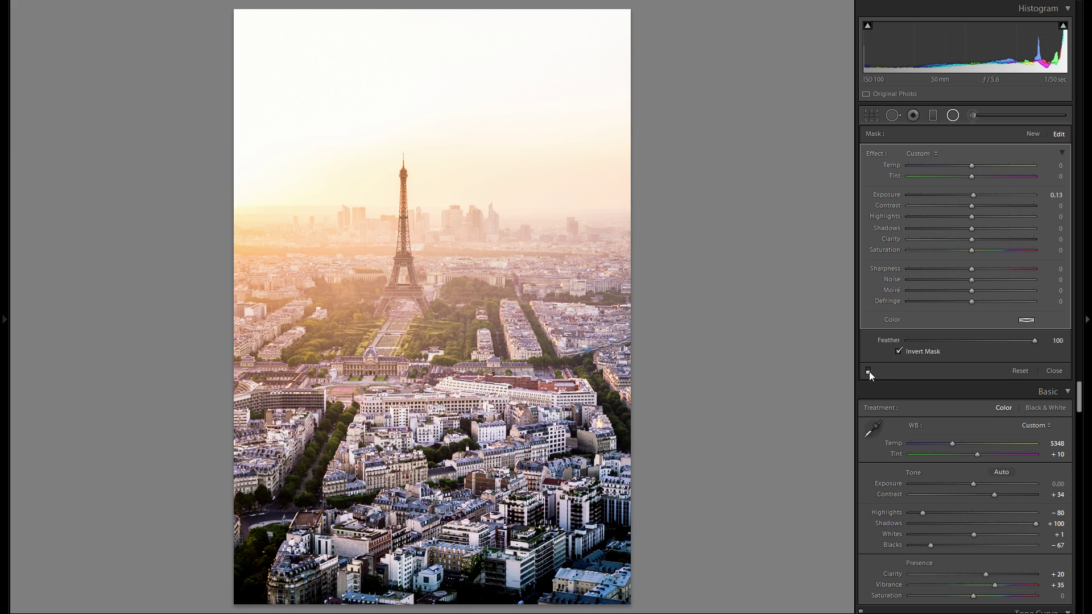
left_click(869, 371)
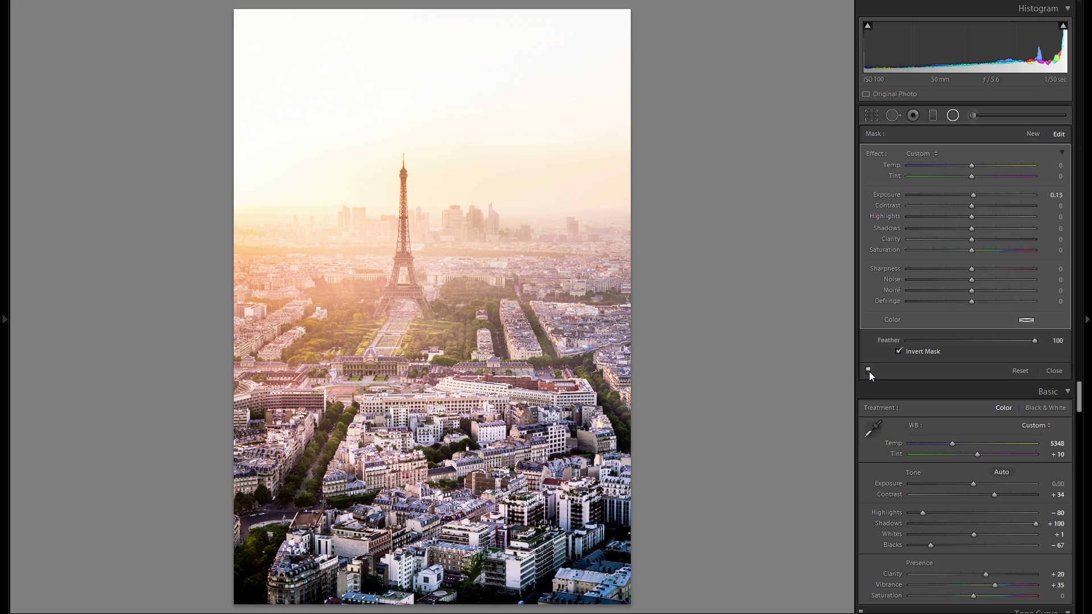
left_click(869, 370)
left_click(869, 370)
left_click(953, 115)
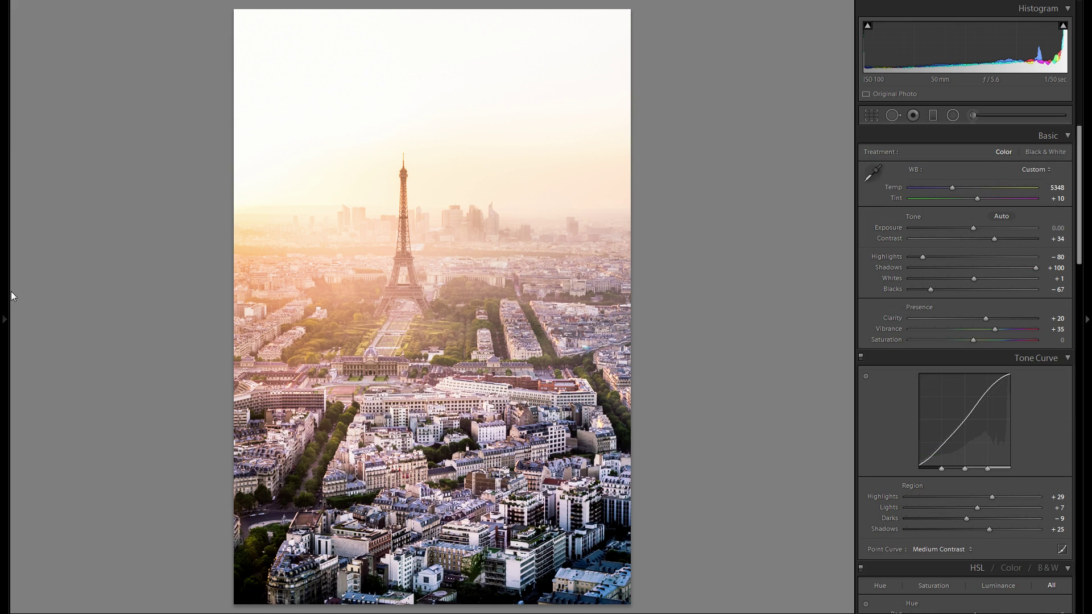
- View the originally imported state from the edit history, and return to the latest edited state
left_click(4, 318)
scroll(77, 395, "down", 15)
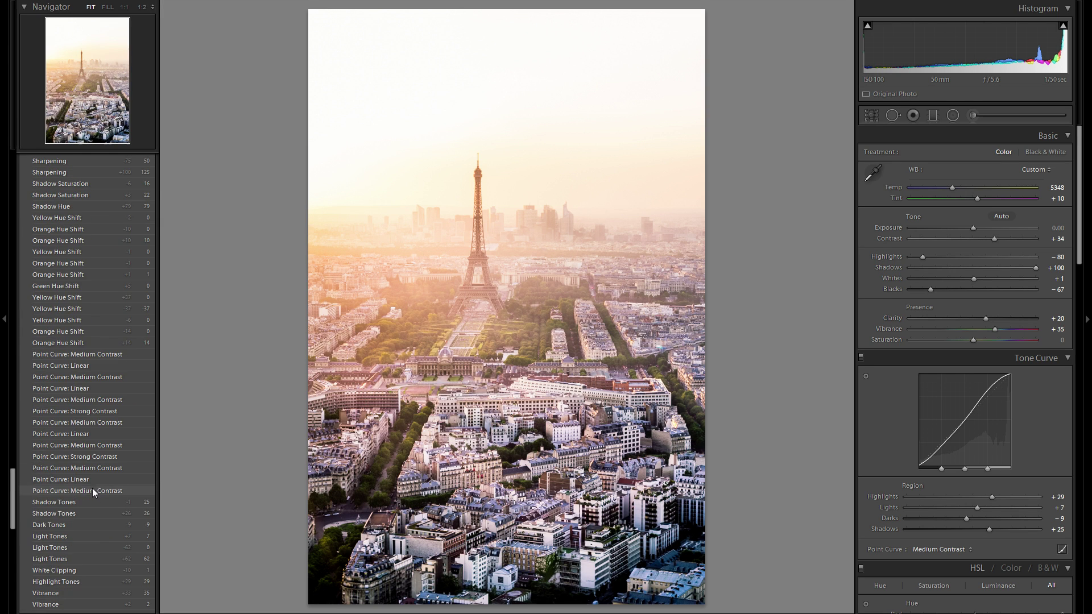
scroll(92, 491, "down", 10)
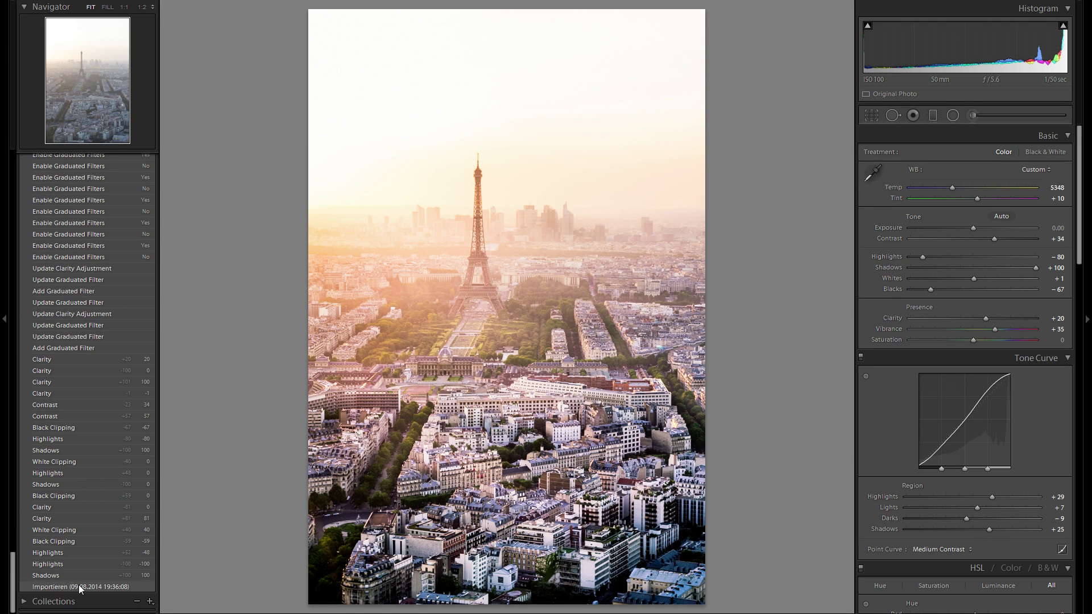
left_click(79, 586)
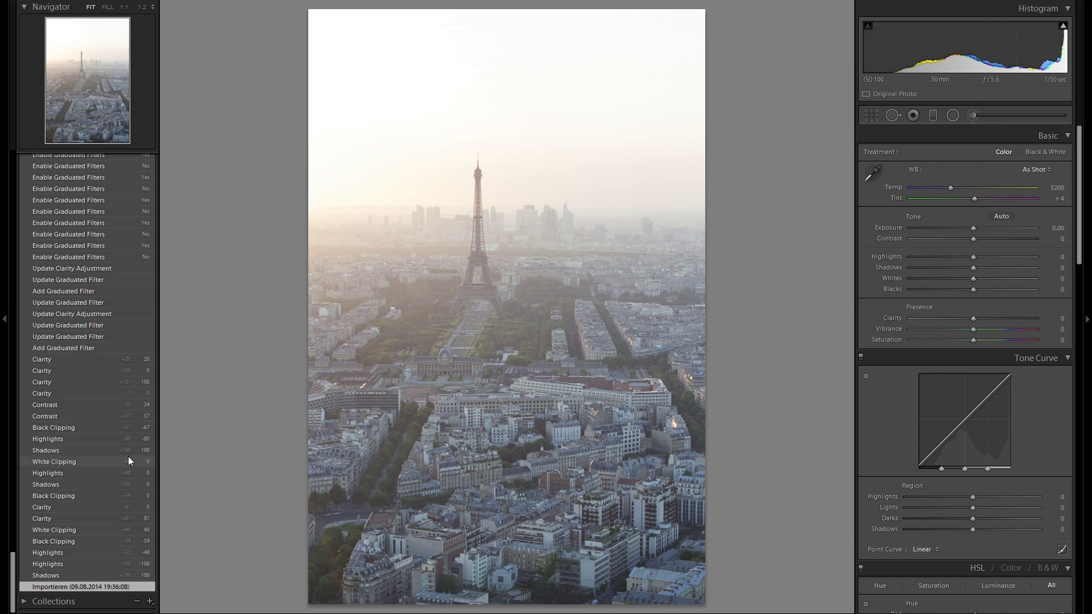
scroll(141, 429, "up", 15)
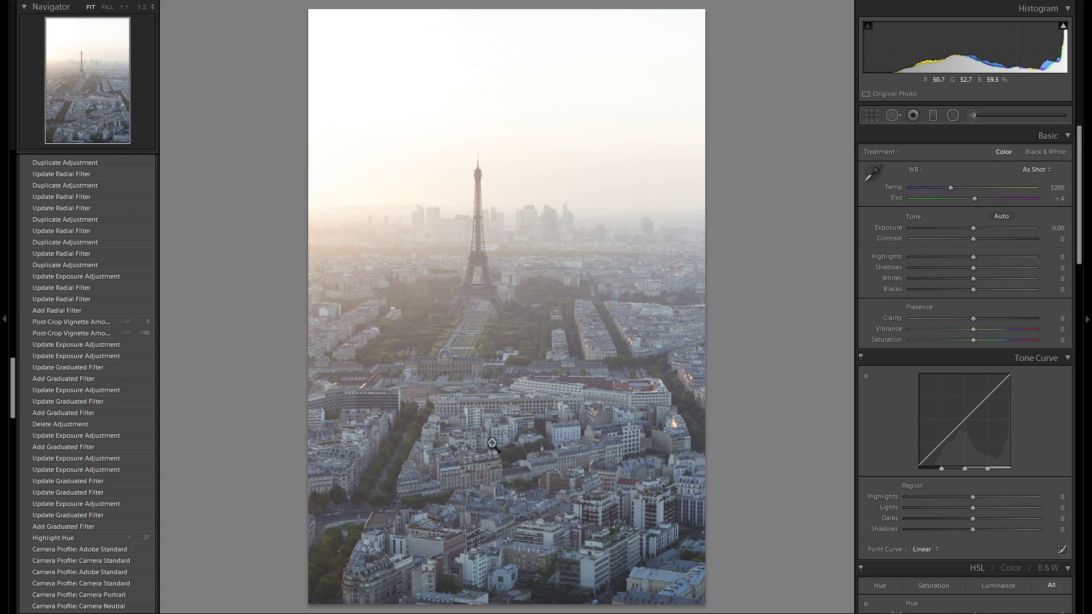
scroll(117, 349, "up", 10)
scroll(117, 349, "up", 5)
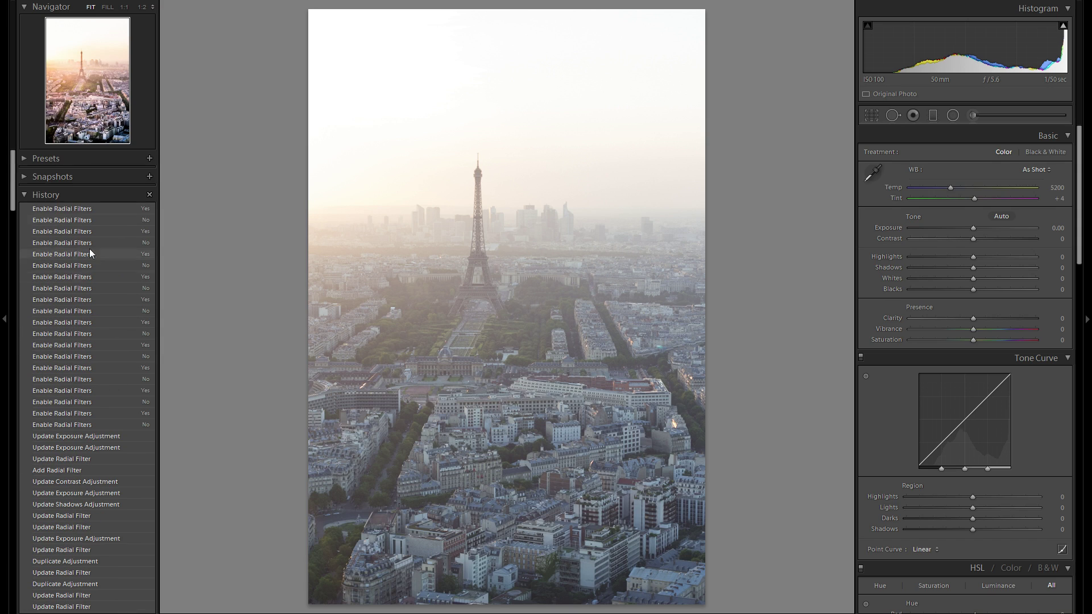
left_click(101, 208)
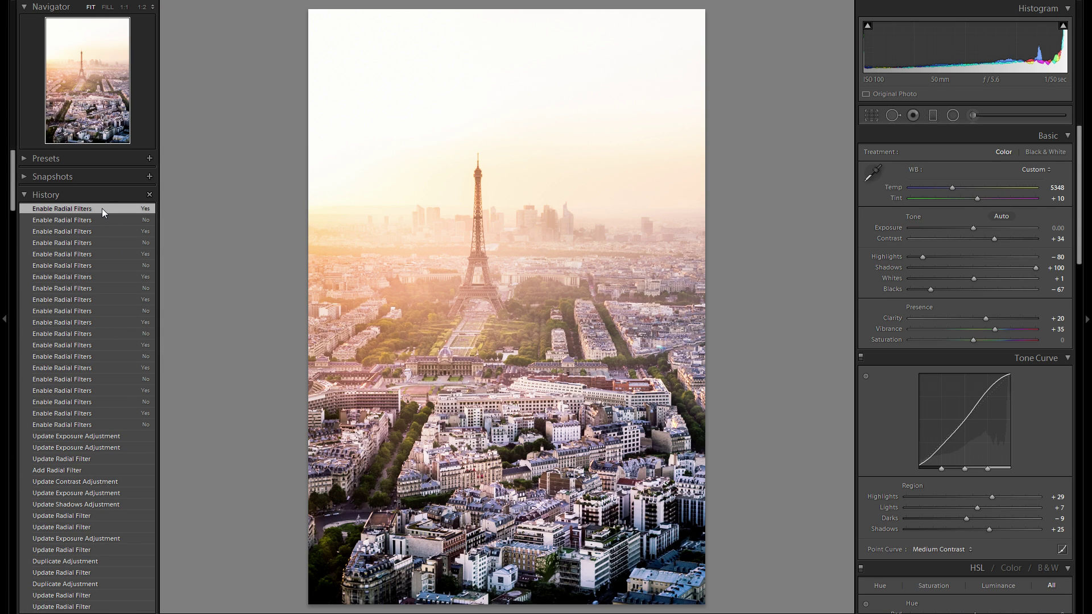
left_click(2, 229)
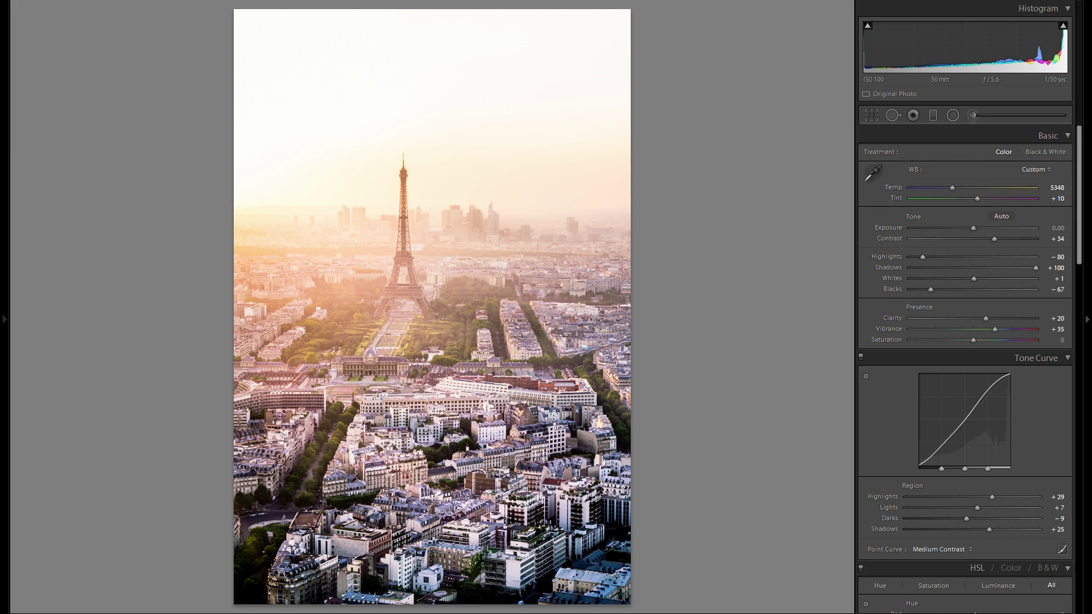
- Compare the photo in the split before/after view, and return to the single edited view
key("shift+y")
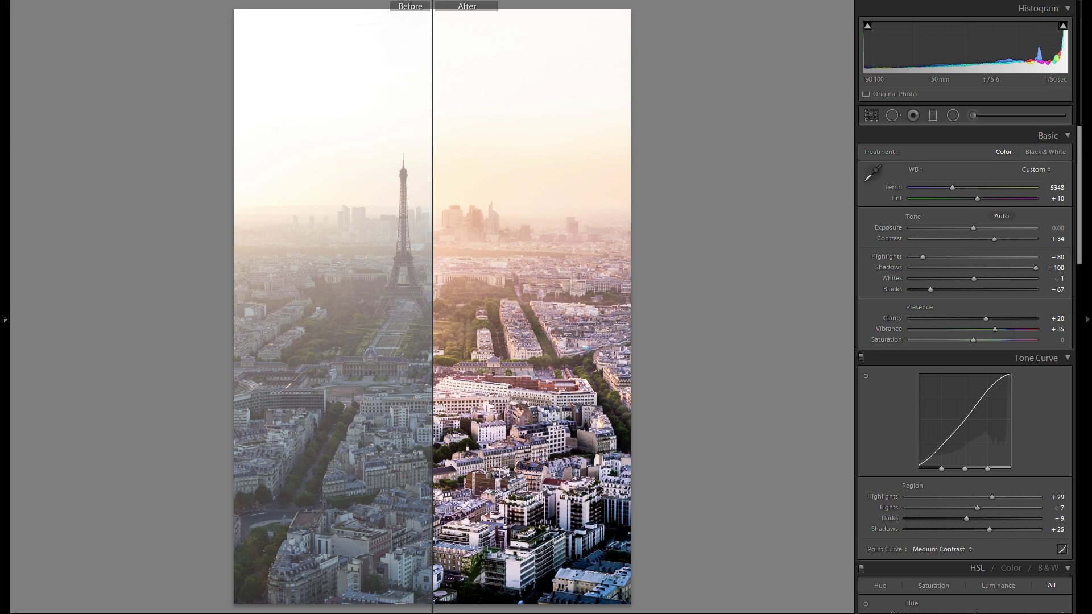
key("shift+y")
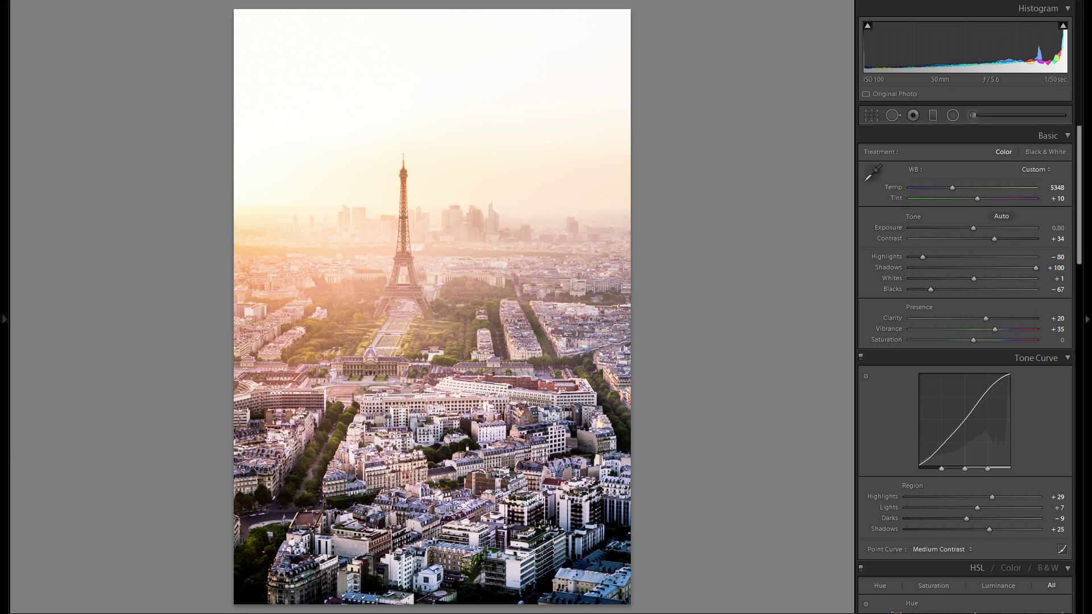
key("shift+y")
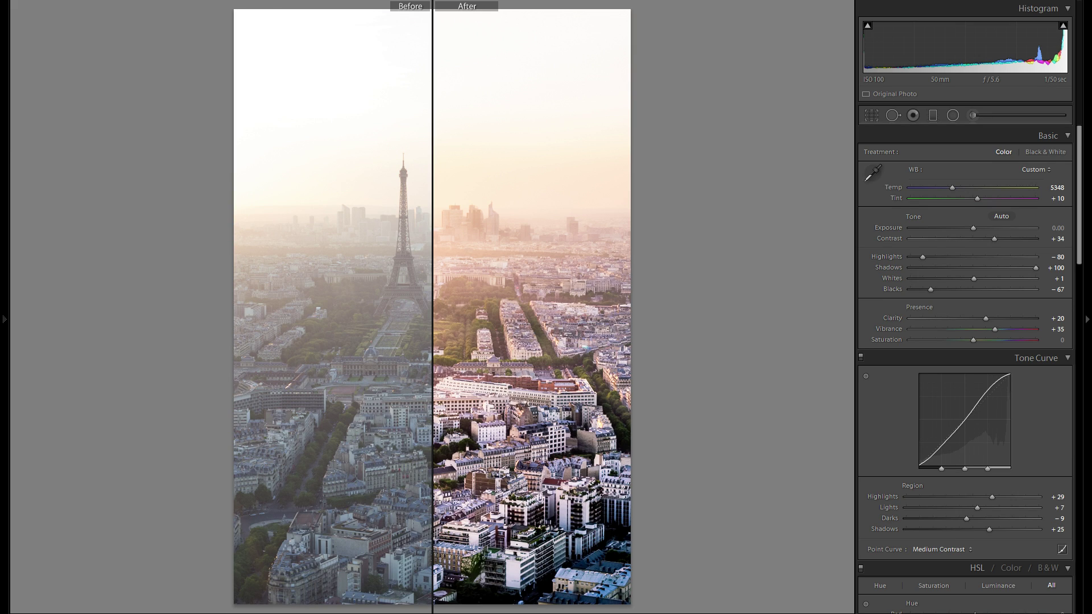
key("y")
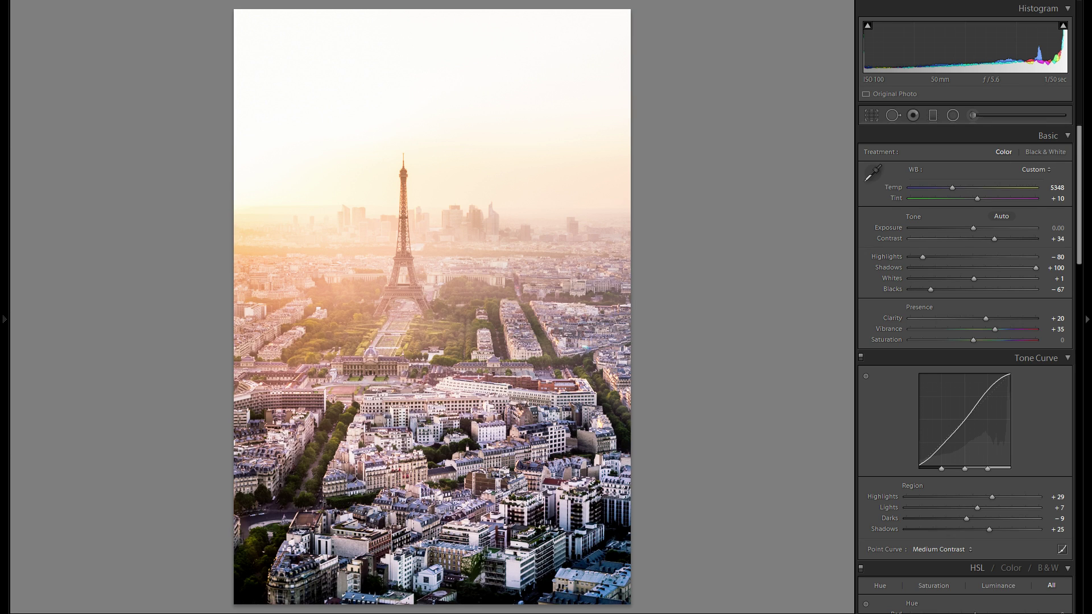